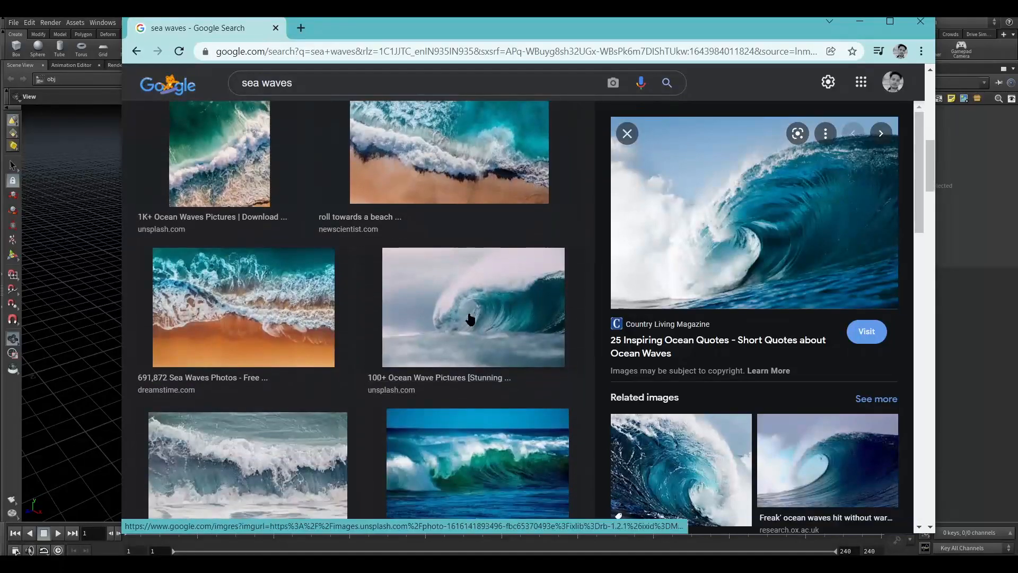
- Put away the sea wave reference images and play the rendered preview of the tank in MPlay
click(859, 22)
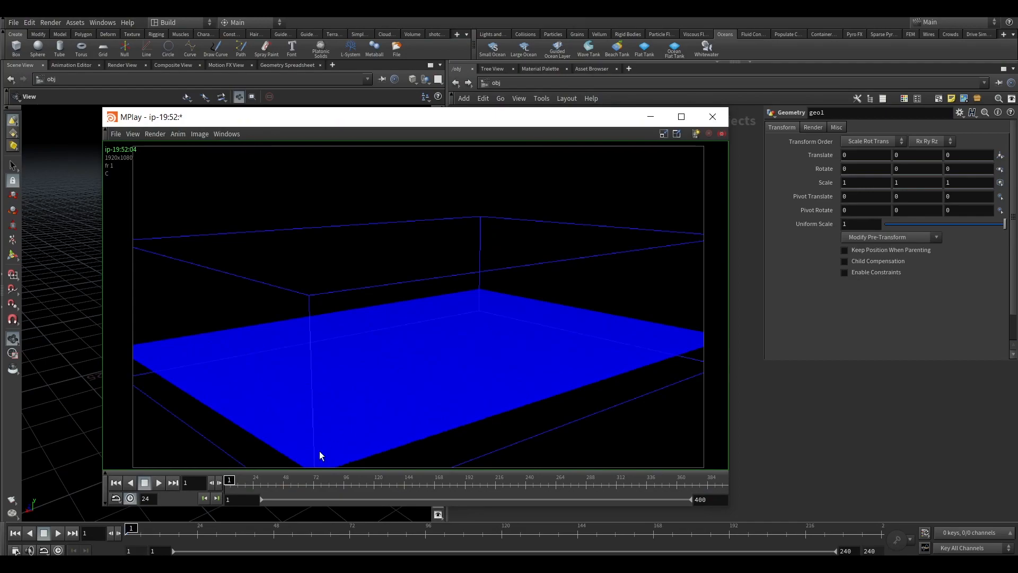
click(158, 482)
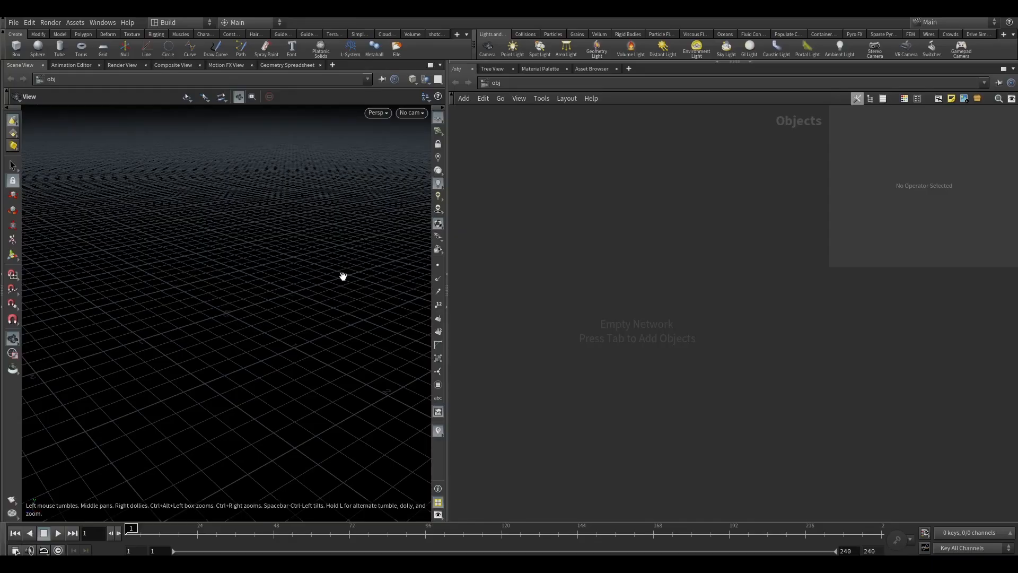
- Create a static Flat Tank from the Oceans tools with no object to follow
click(729, 35)
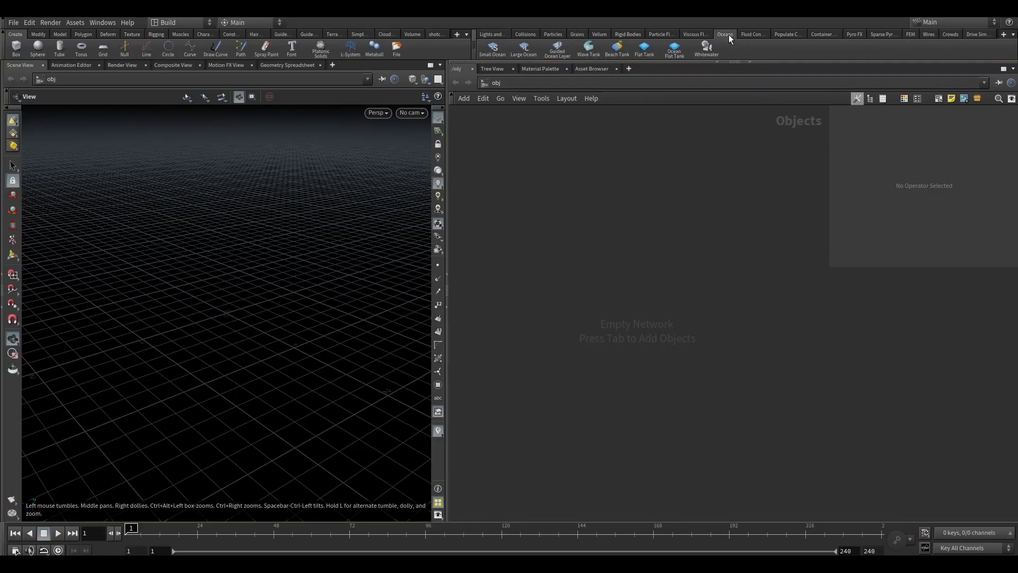
click(645, 55)
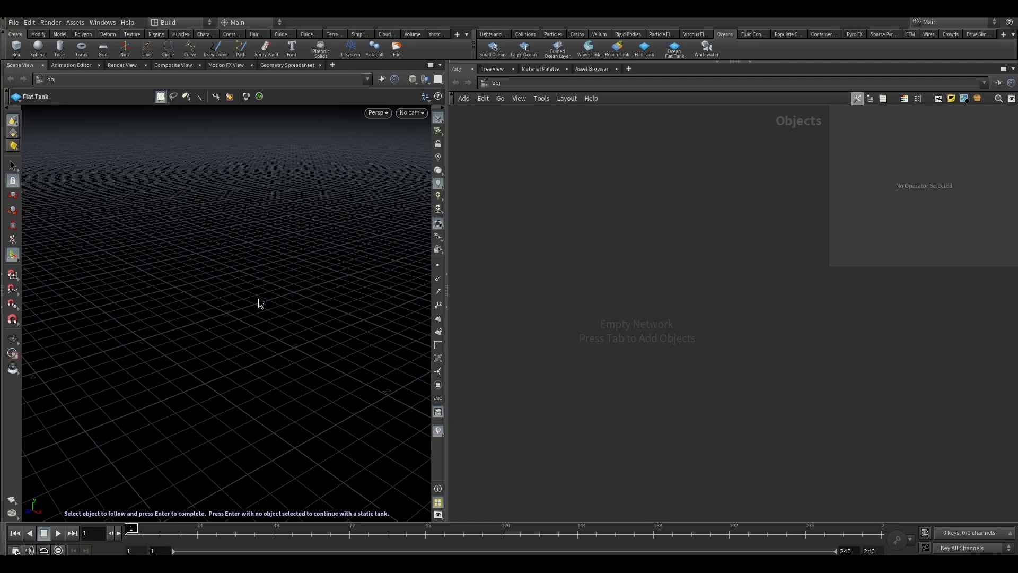
key(Return)
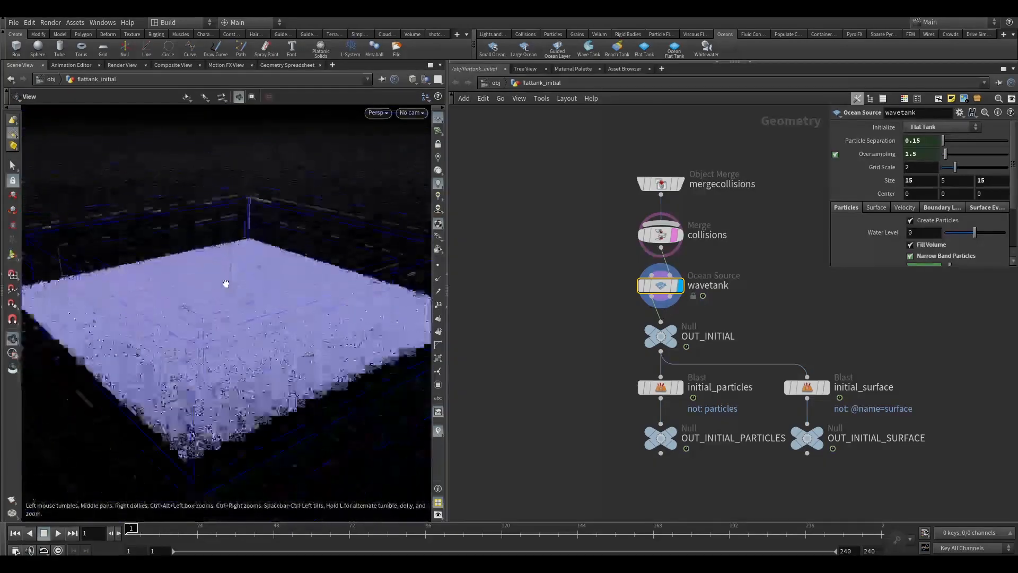
scroll(226, 283, down, 3)
alt+drag(234, 289, 207, 345)
click(14, 340)
middle_drag(790, 321, 729, 317)
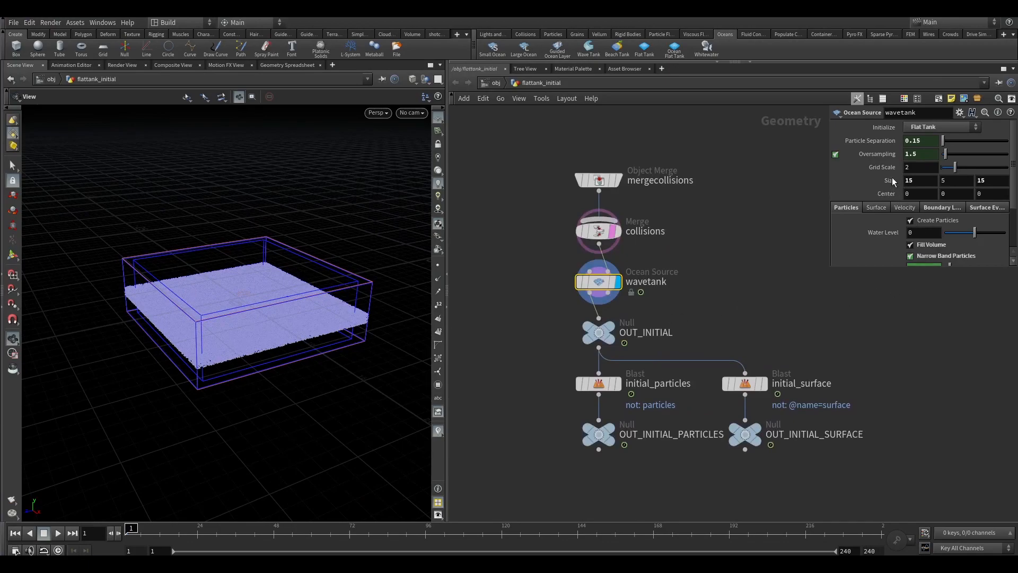
- Enlarge the parameter area and set the wavetank Ocean Source size to 55 by 15 by 40
drag(830, 268, 762, 361)
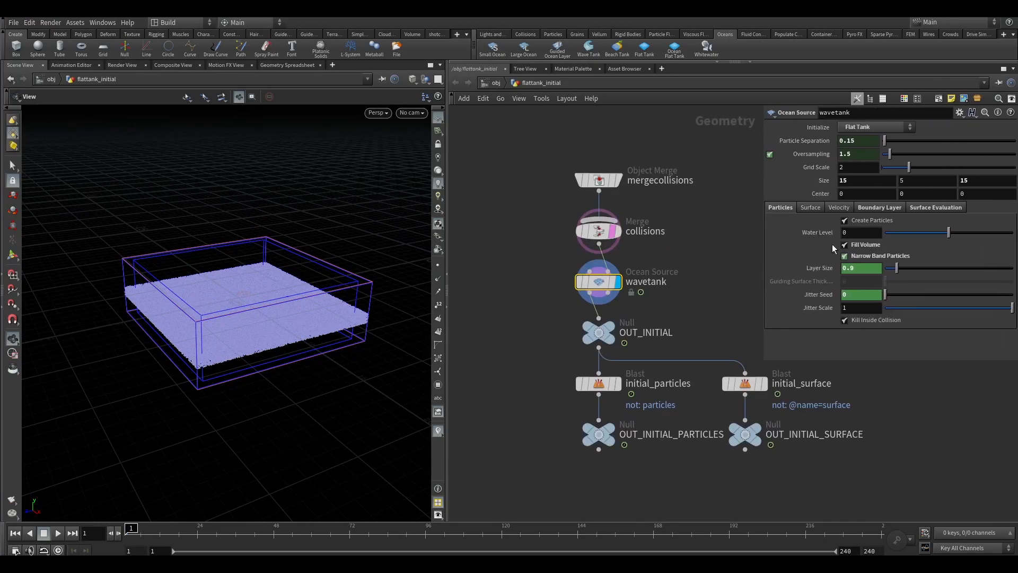
drag(856, 180, 799, 194)
text(55)
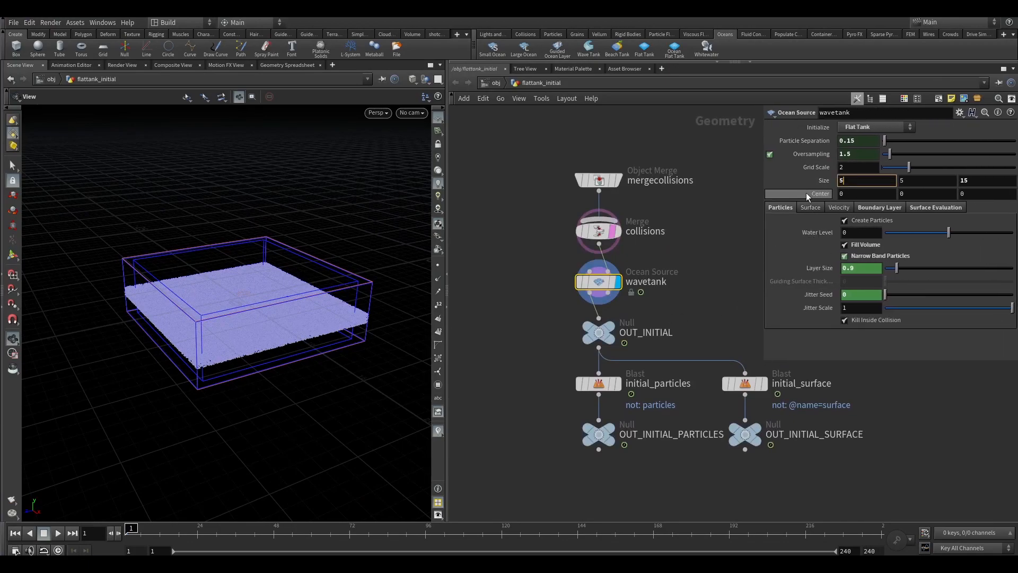
key(Tab)
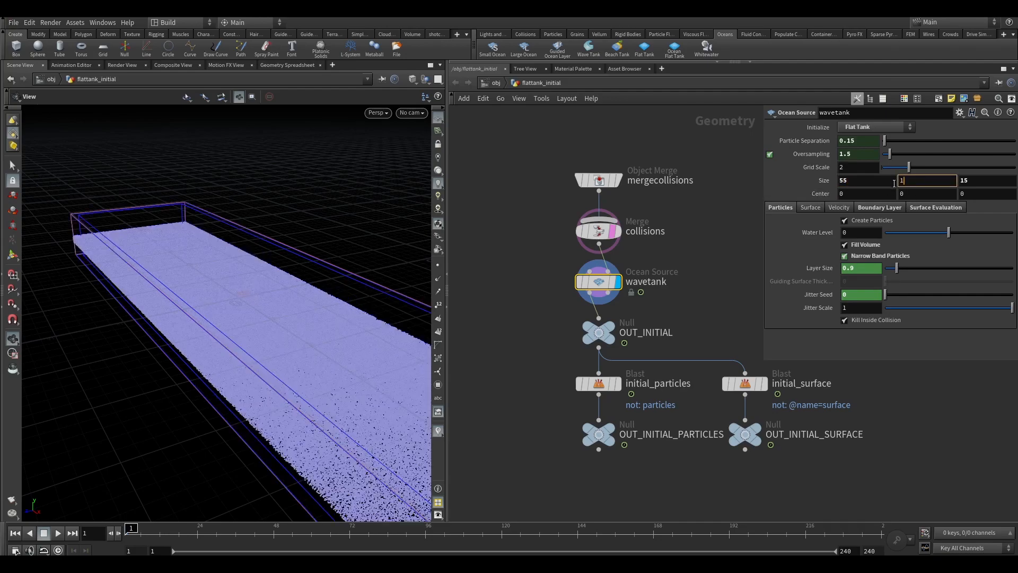
text(15)
key(Tab)
key(Return)
mouse_move(141, 337)
mouse_down()
mouse_move(208, 323)
mouse_move(130, 318)
mouse_move(164, 316)
mouse_move(158, 329)
mouse_up()
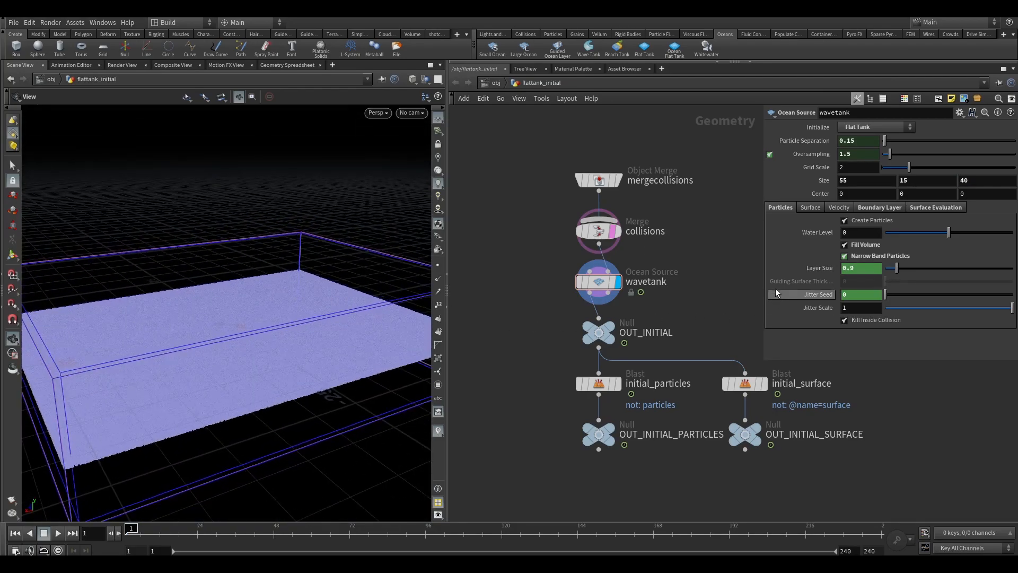
- Disable Create Boundary Layer on wavetank and set its vertical center to 4
click(880, 207)
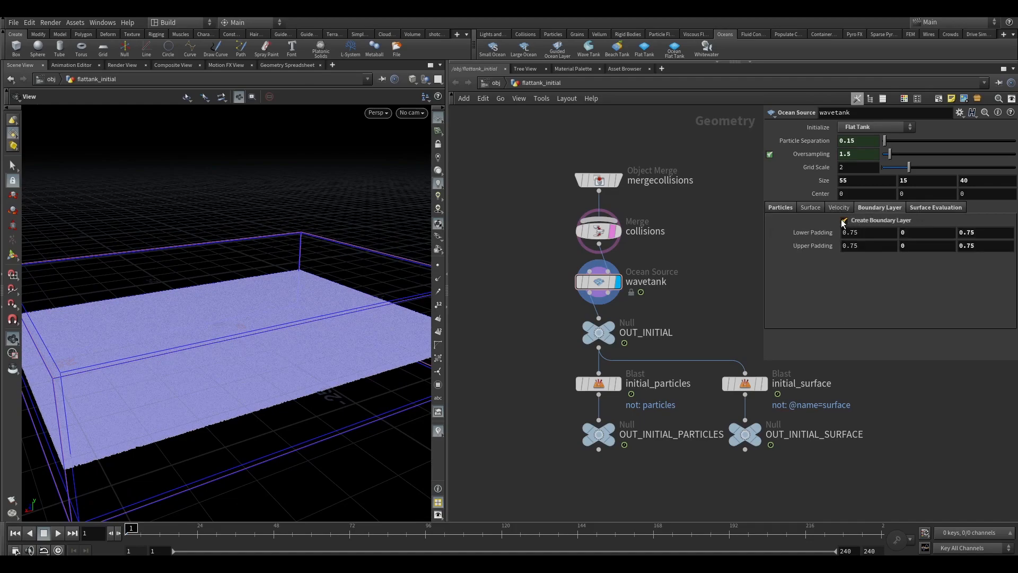
click(847, 220)
click(917, 193)
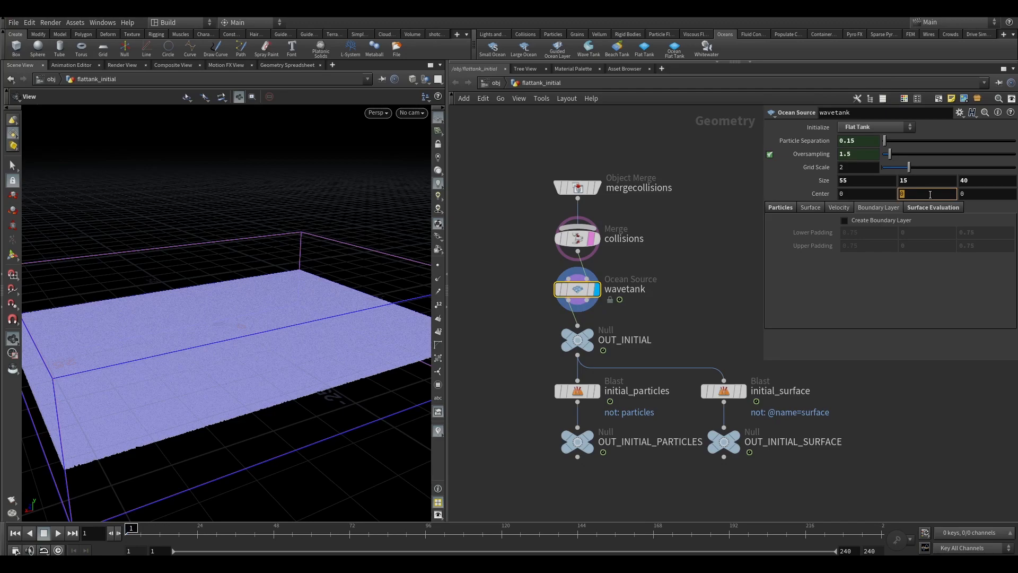
text(4)
key(Return)
drag(232, 239, 188, 331)
drag(282, 308, 278, 307)
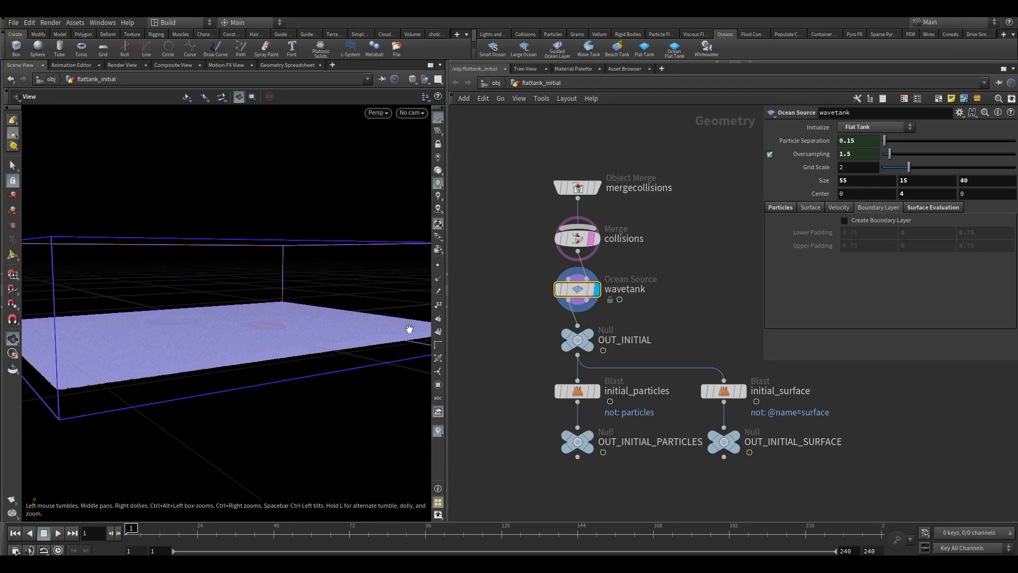
- Return to the object level and delete the flattank_fluidinterior object
click(495, 82)
middle_drag(541, 186, 525, 181)
click(613, 333)
mouse_move(646, 336)
middle_down()
mouse_move(612, 340)
mouse_move(630, 347)
middle_up()
scroll(581, 313, up, 3)
middle_drag(578, 321, 559, 325)
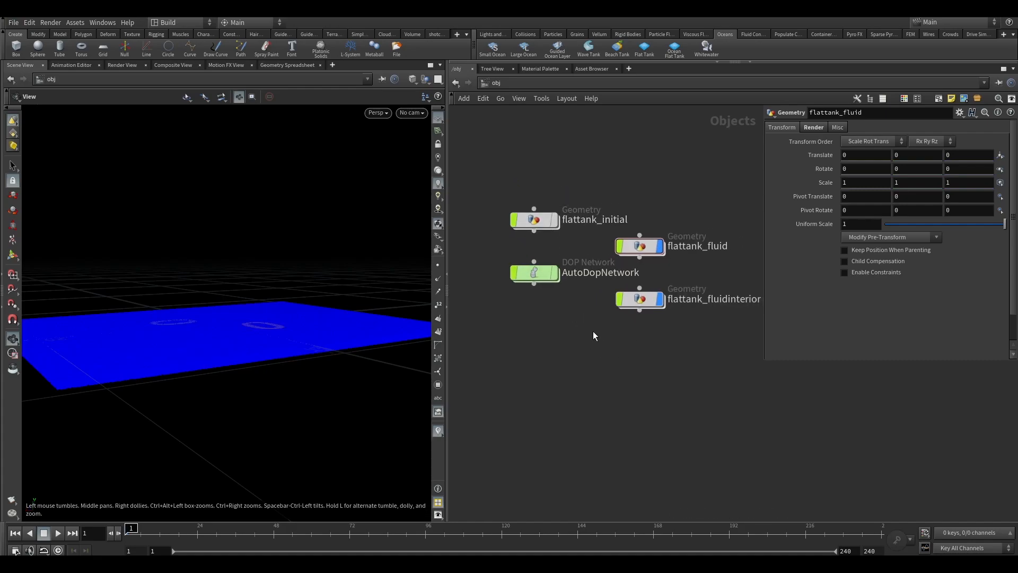
double_click(636, 299)
click(495, 83)
drag(610, 354, 695, 295)
key(Delete)
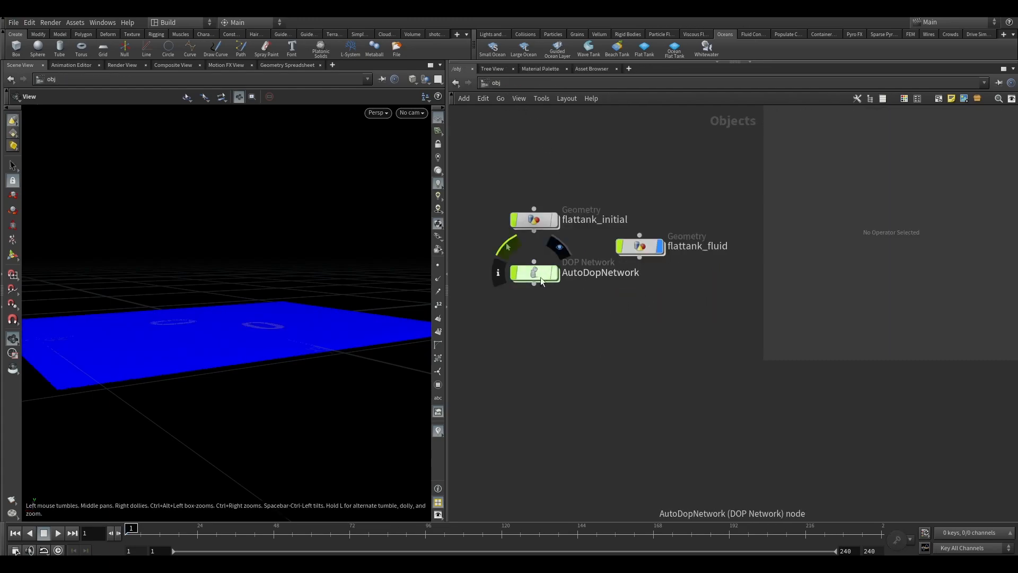
- Arrange the remaining object nodes in one column: flattank_initial, flattank_fluid, and AutoDopNetwork at the end
scroll(581, 350, down, 3)
scroll(611, 311, up, 3)
drag(506, 316, 650, 369)
drag(611, 292, 645, 302)
mouse_move(499, 266)
drag(500, 266, 636, 239)
middle_drag(700, 267, 624, 313)
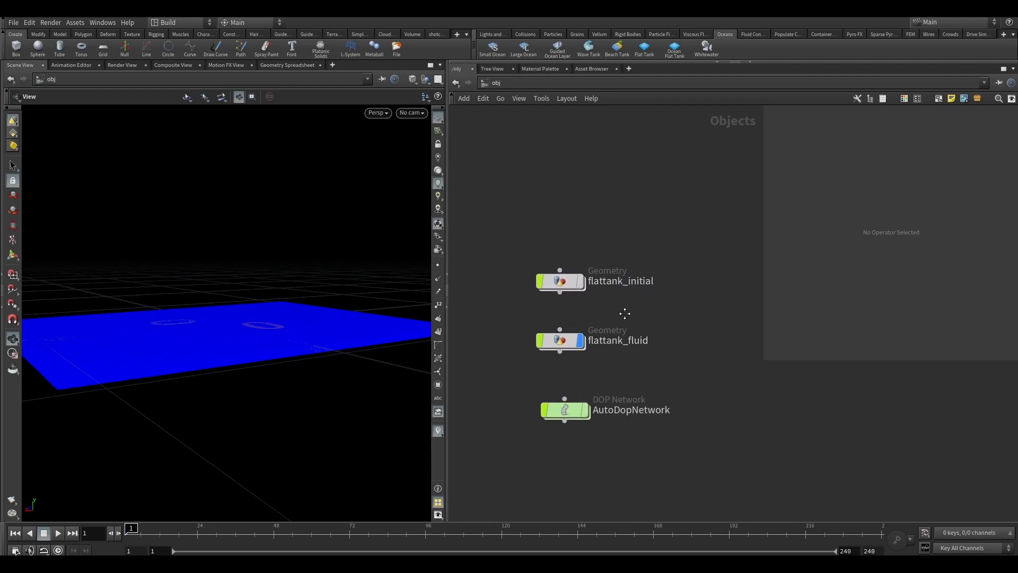
- Show the flattank_initial object in the viewport and hide flattank_fluid
click(580, 281)
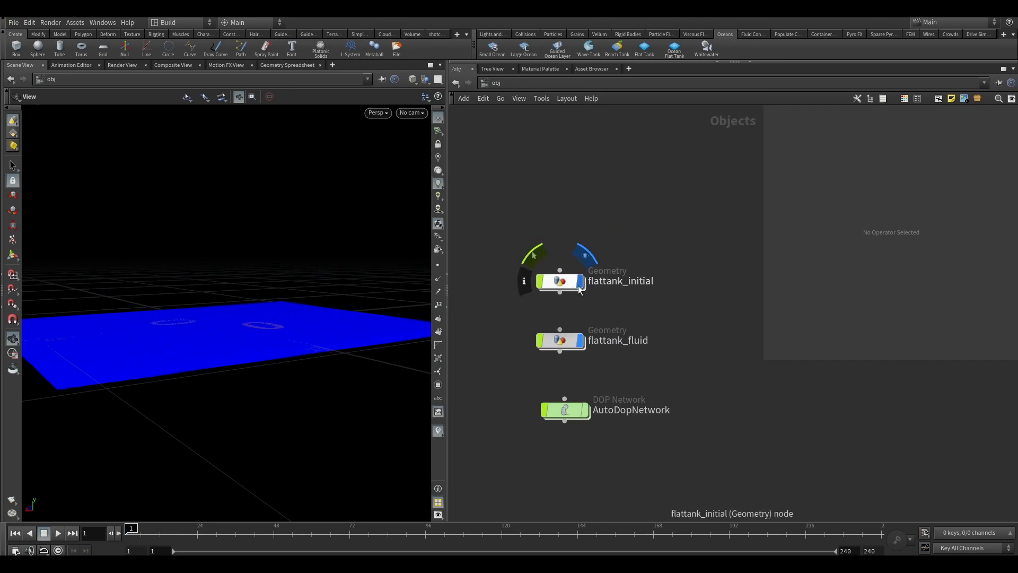
click(581, 340)
drag(157, 297, 279, 307)
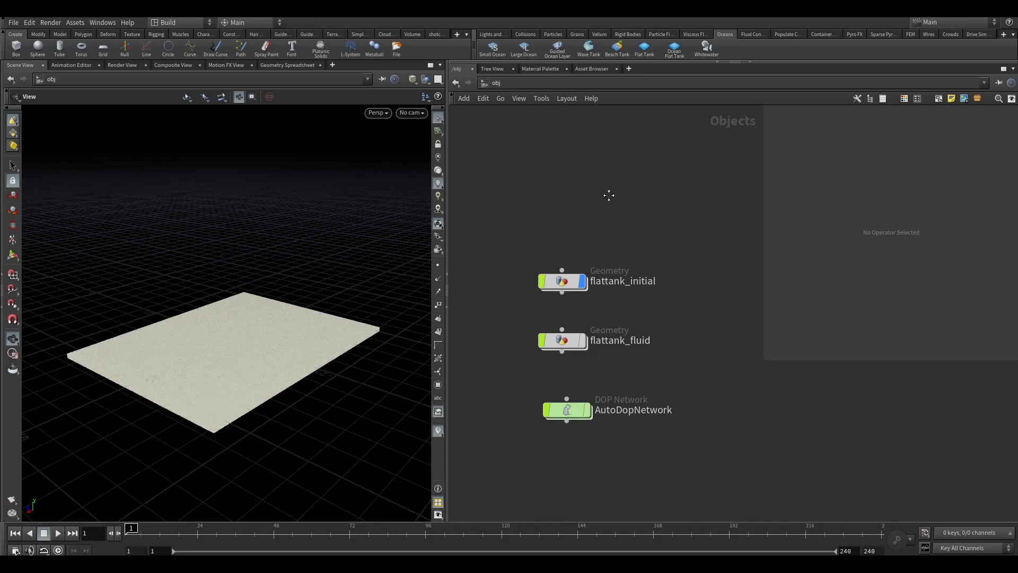
- Add a Geometry object above flattank_initial and go inside it
key(Tab)
text(GEO)
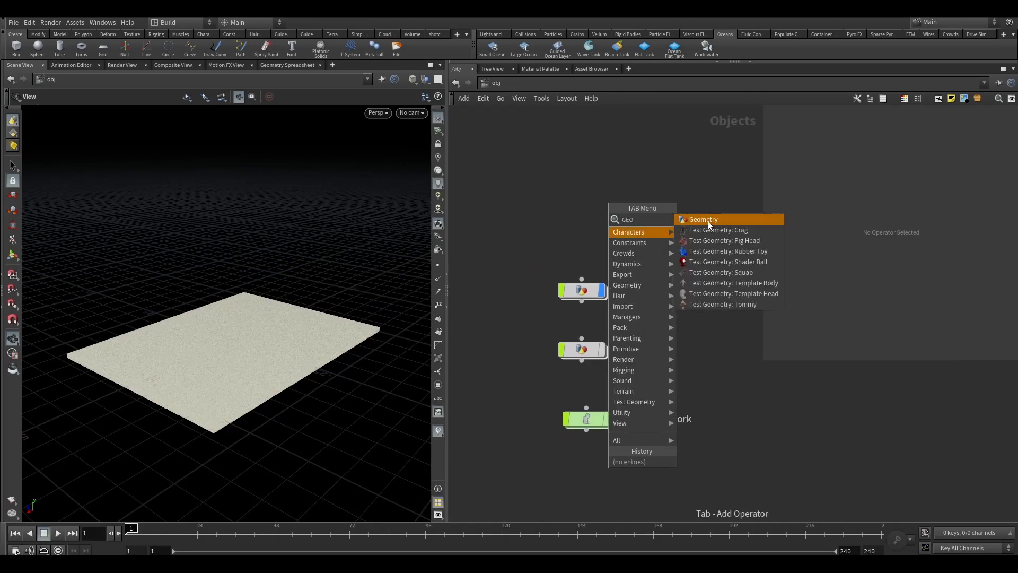
click(707, 220)
click(584, 221)
double_click(587, 224)
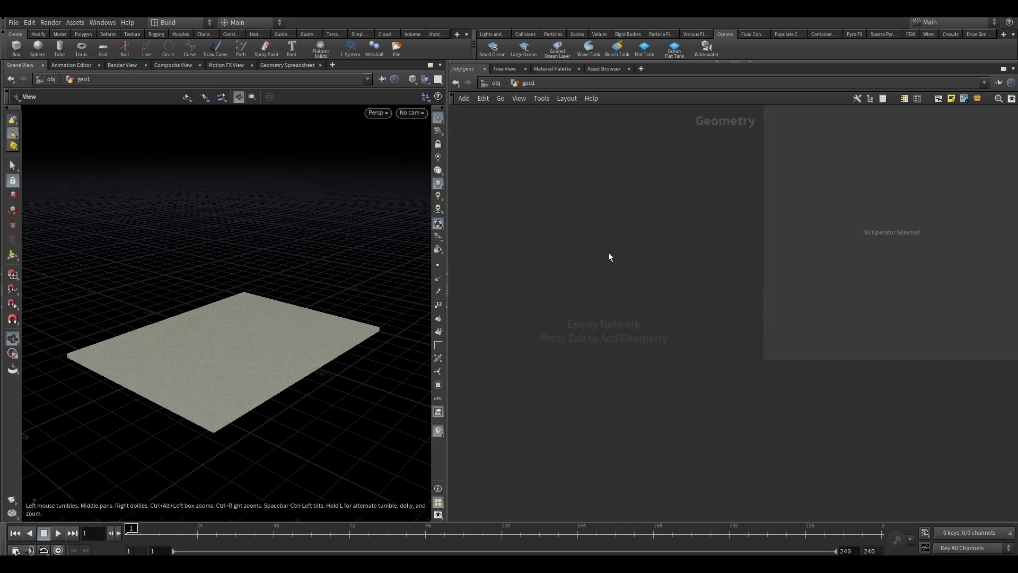
- Place a Grid node in the empty geometry network
key(Tab)
text(GRID)
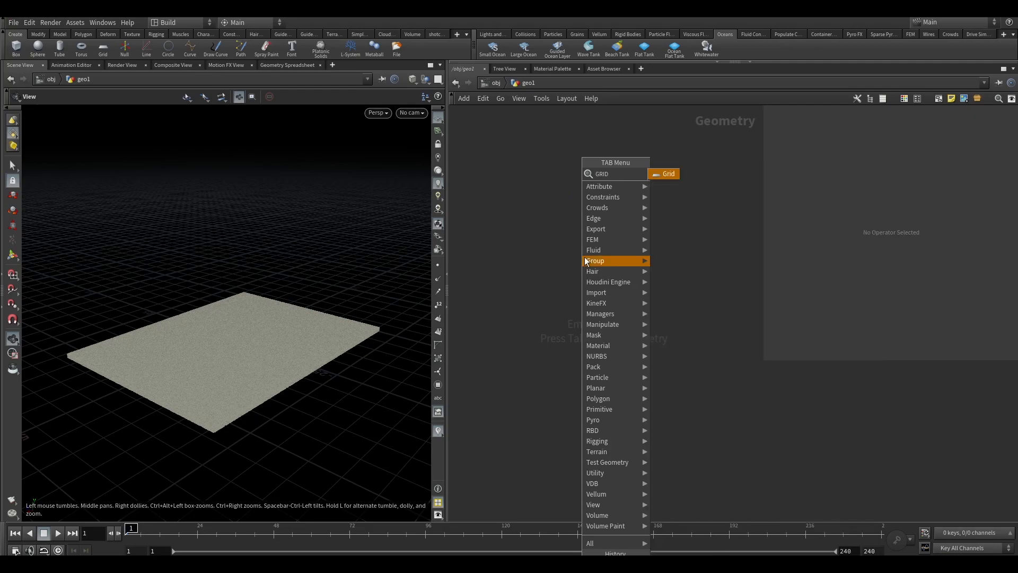
click(663, 174)
click(554, 238)
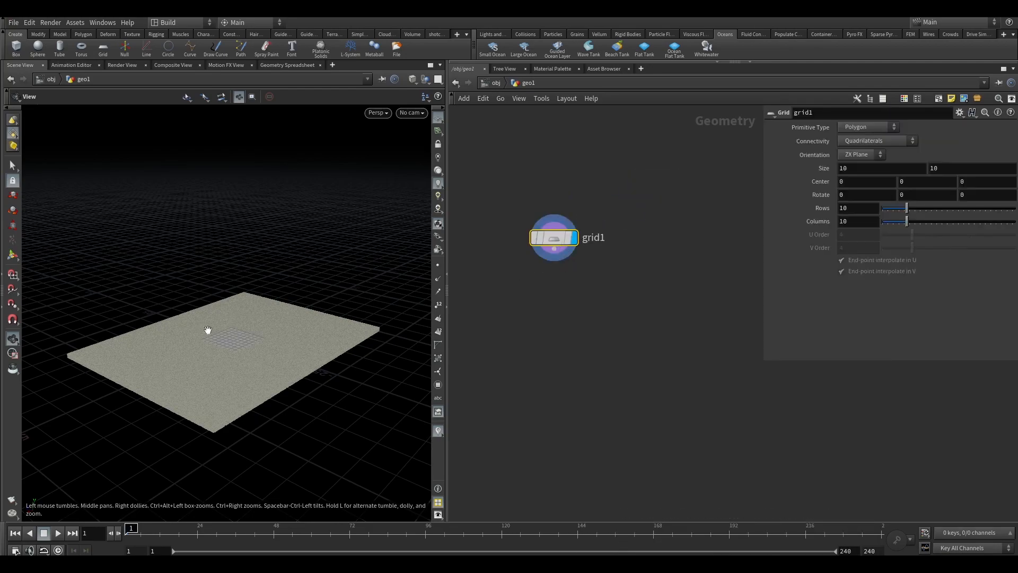
- Set the grid's size to 55 by 40 and its vertical center to -1
click(865, 172)
text(55)
key(Tab)
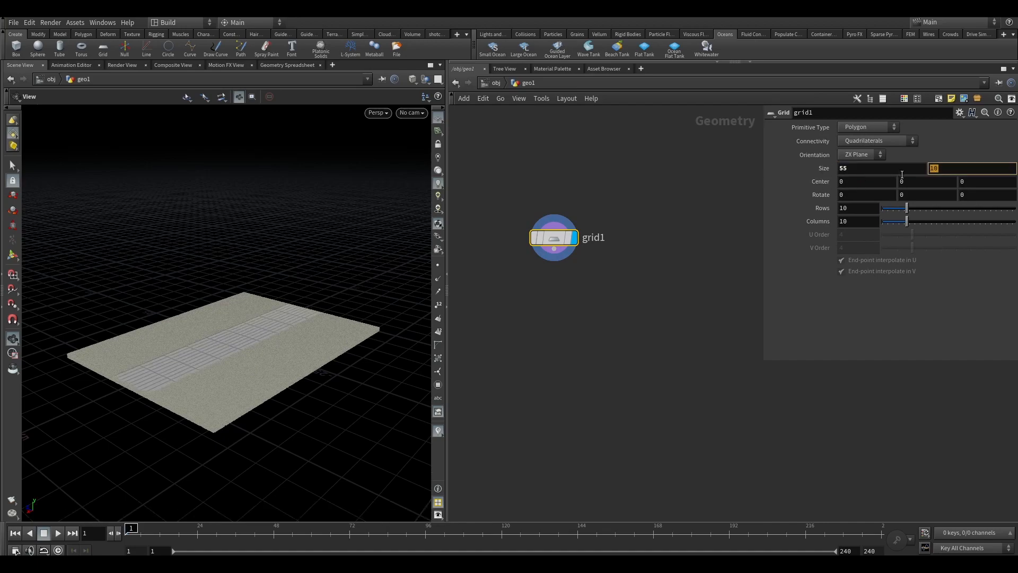
key(Return)
click(909, 184)
text(-1)
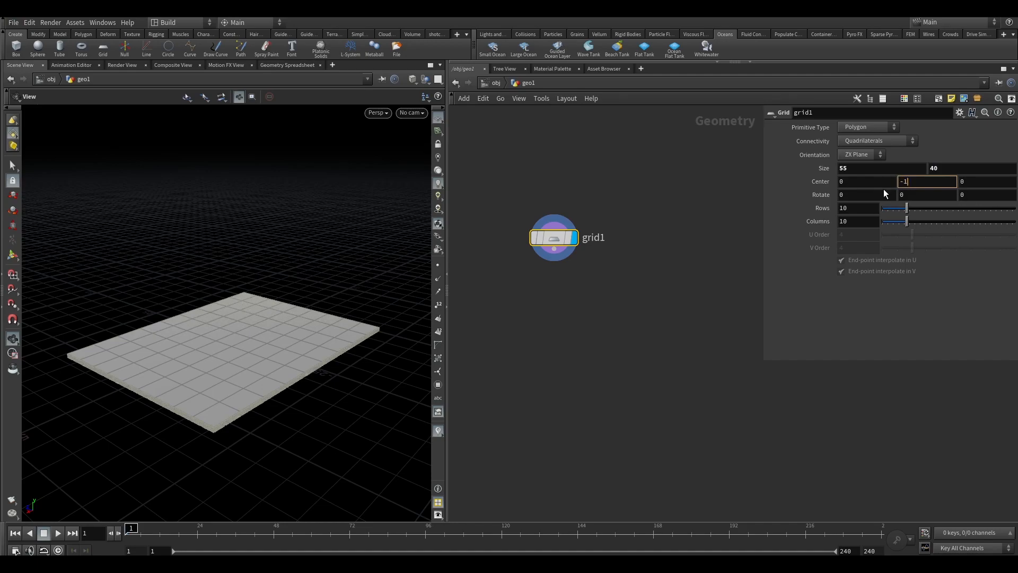
key(Return)
drag(275, 366, 403, 329)
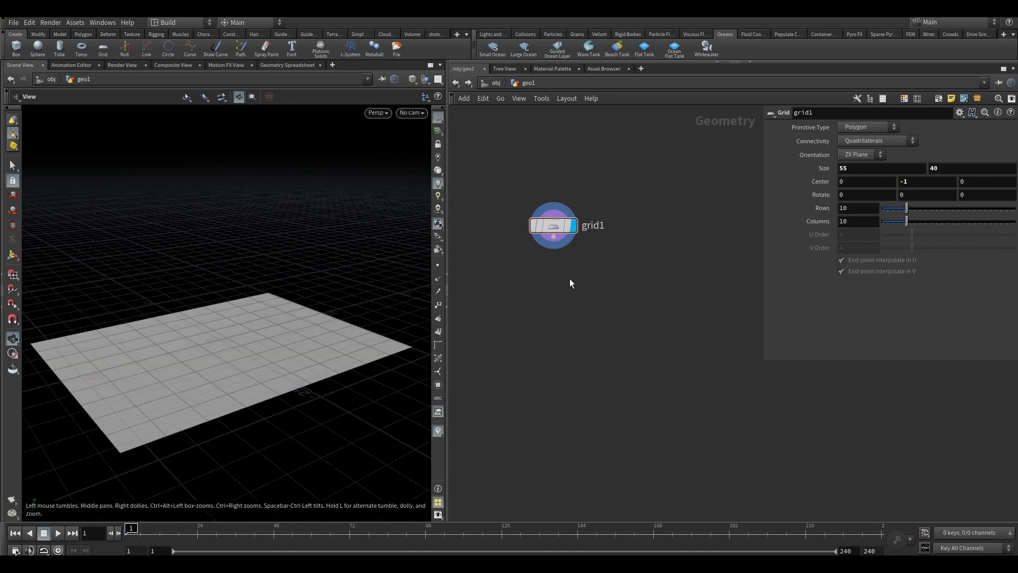
- Add an Ocean Evaluate node below the grid and an Ocean Waves node beside the grid
key(Tab)
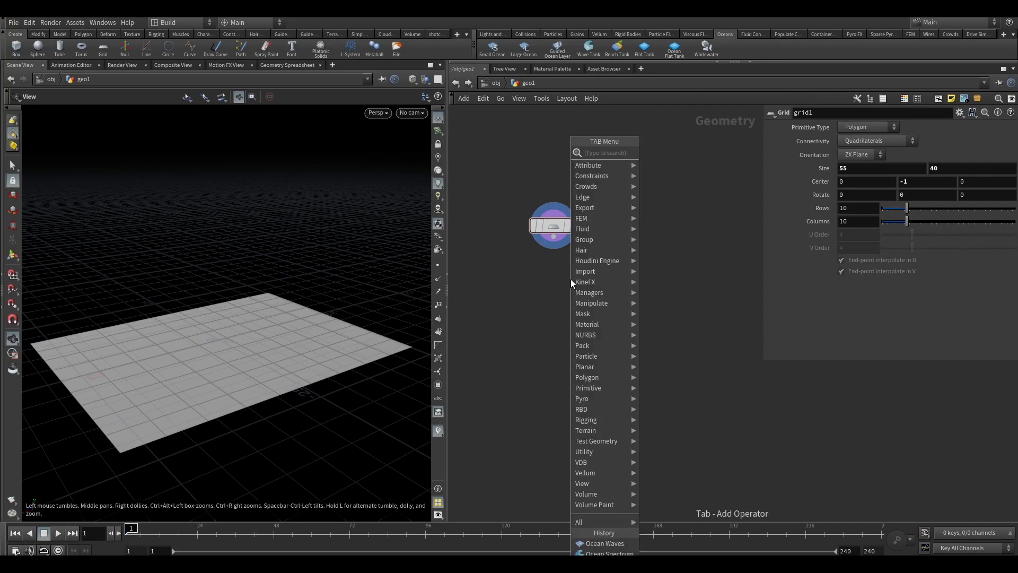
text(o)
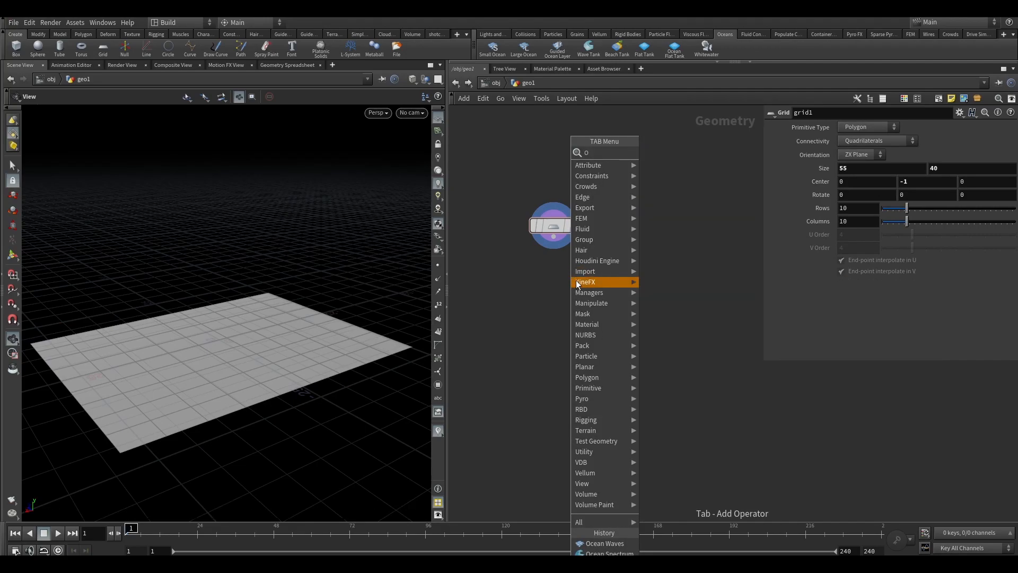
key(Escape)
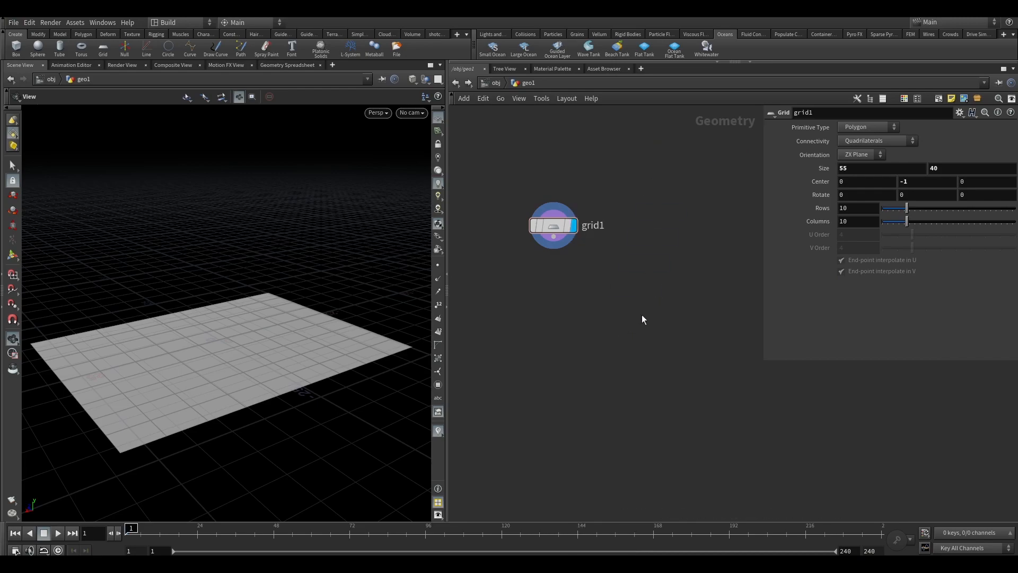
click(623, 334)
middle_drag(653, 280, 629, 278)
key(Tab)
text(o)
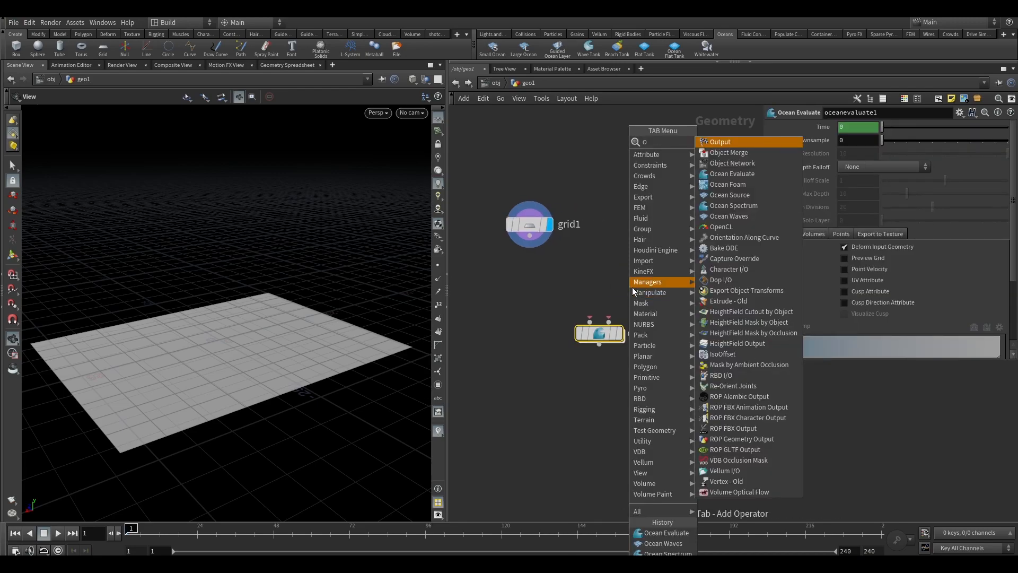
click(726, 184)
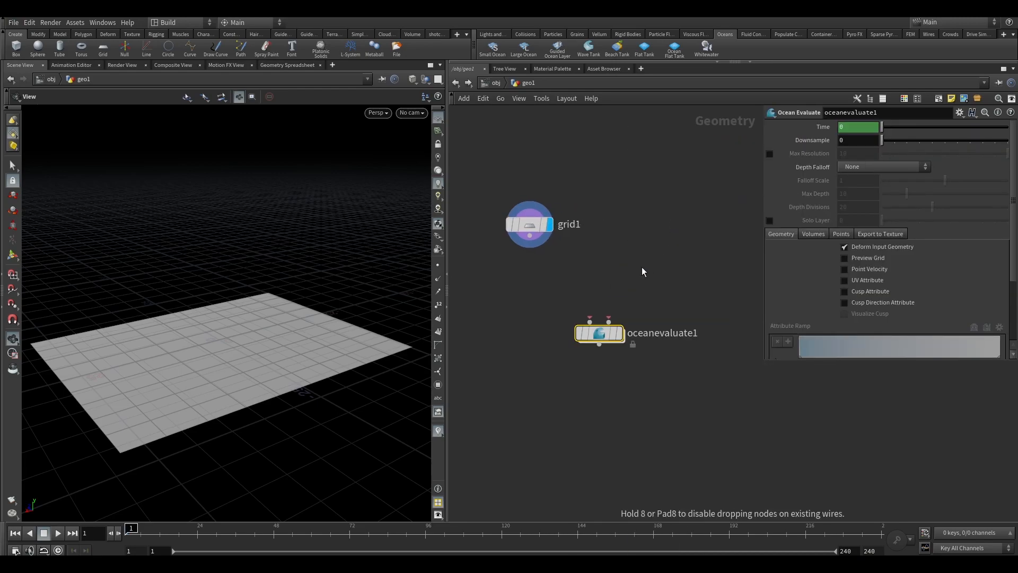
click(669, 224)
- Wire grid1 and oceanwaves1 into the first and second inputs of oceanevaluate1 and display oceanevaluate1
drag(530, 235, 656, 235)
drag(609, 321, 673, 235)
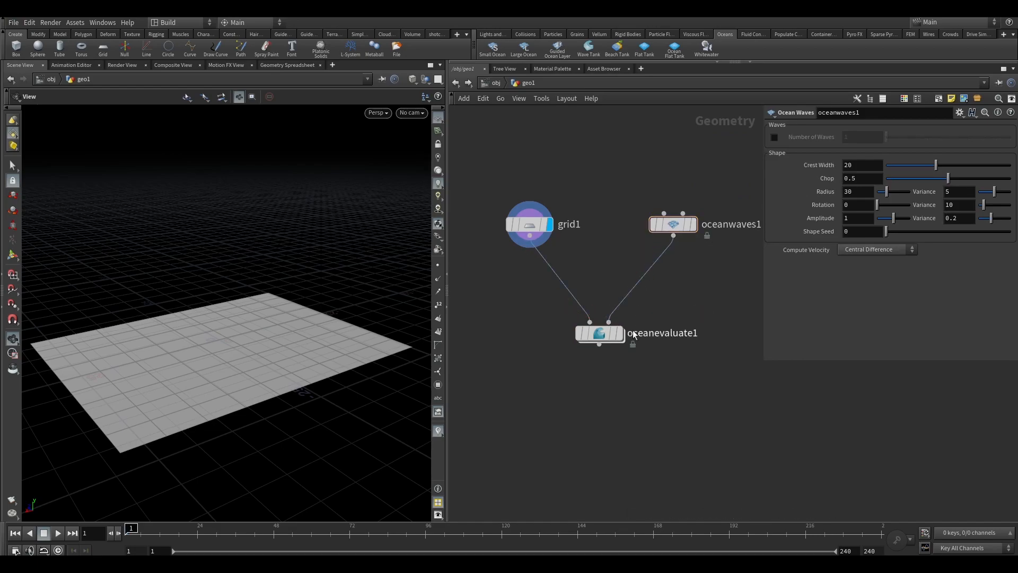
click(604, 338)
drag(603, 339, 595, 350)
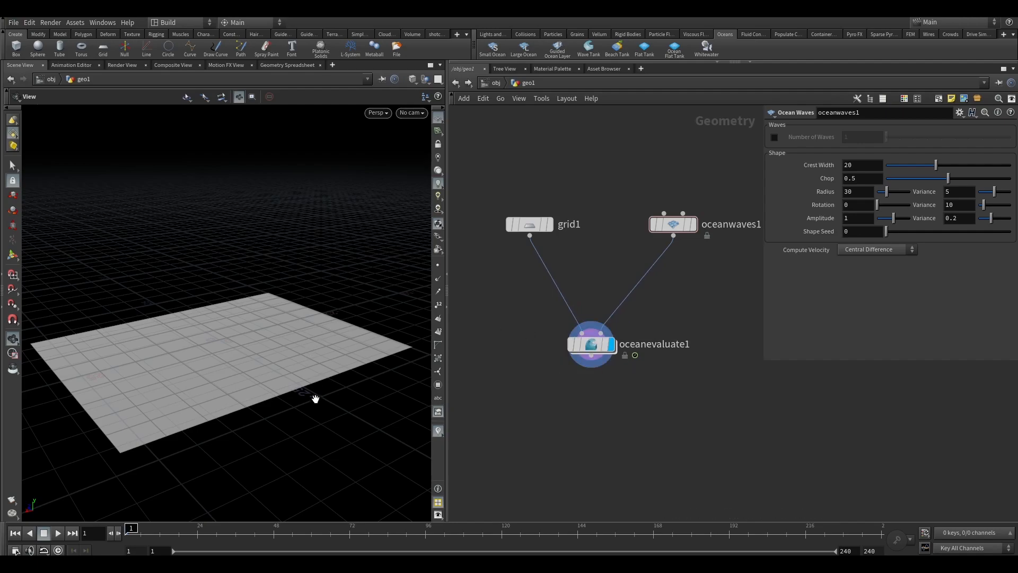
drag(303, 383, 281, 377)
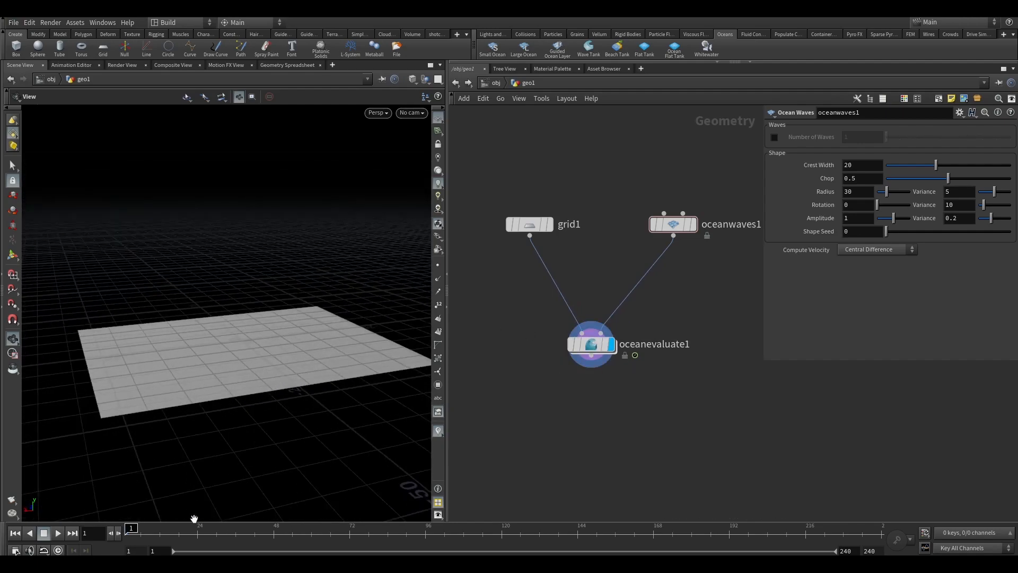
mouse_move(131, 529)
mouse_down()
mouse_move(248, 529)
mouse_move(131, 530)
mouse_up()
- Enable Number of Waves on oceanwaves1, keeping a single wave
click(663, 224)
click(673, 236)
click(775, 137)
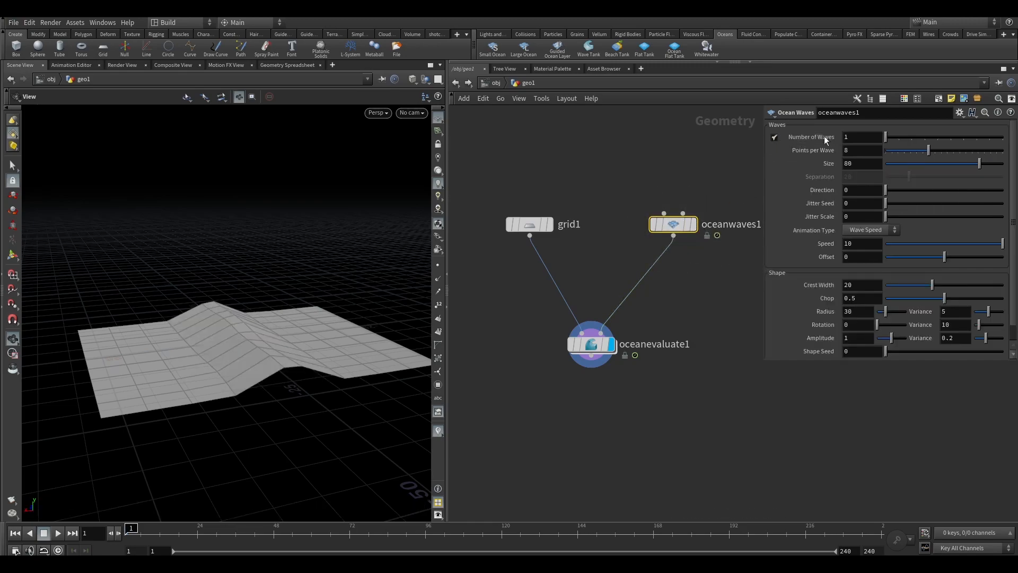
drag(268, 424, 265, 383)
- Try an Offset of -45 on oceanwaves1 and play the animation from the first frame
mouse_move(132, 527)
mouse_down()
mouse_move(348, 517)
mouse_move(85, 535)
mouse_move(168, 529)
mouse_move(121, 528)
mouse_up()
drag(949, 256, 802, 272)
text(-45)
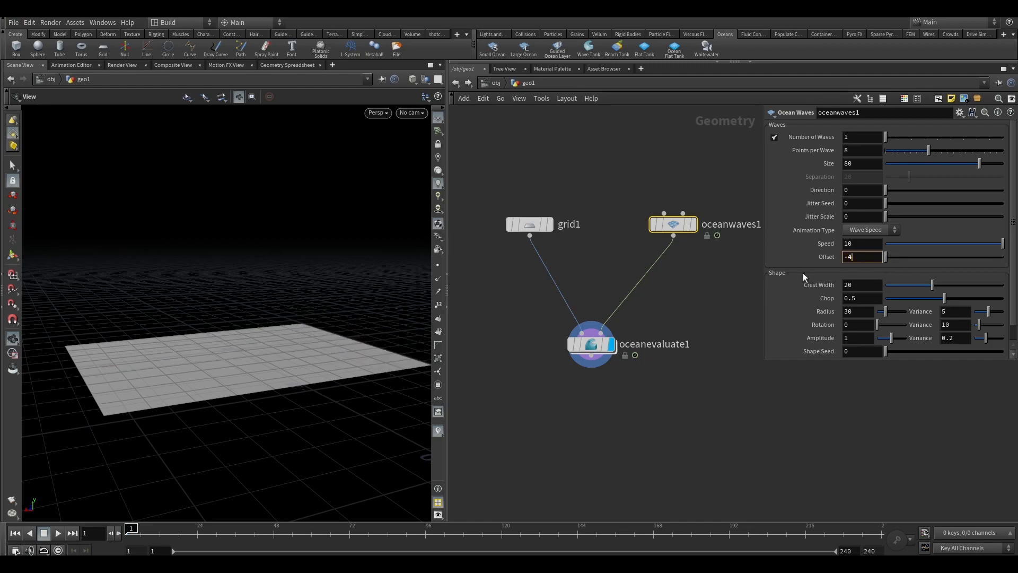
key(Return)
click(59, 533)
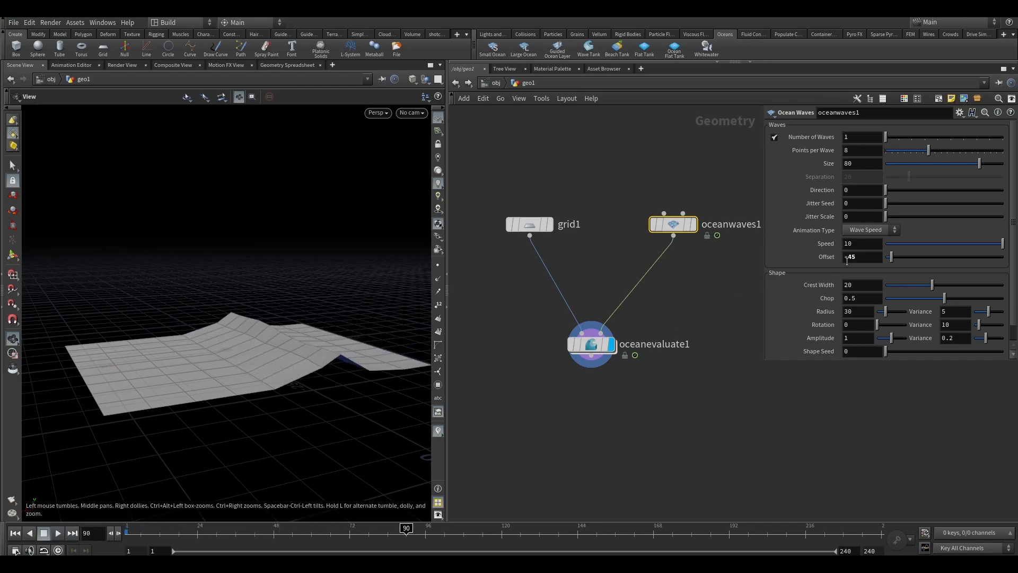
- Set the Offset of oceanwaves1 to -40 and scrub the timeline to check the wave's travel
drag(860, 257, 790, 258)
text(-40)
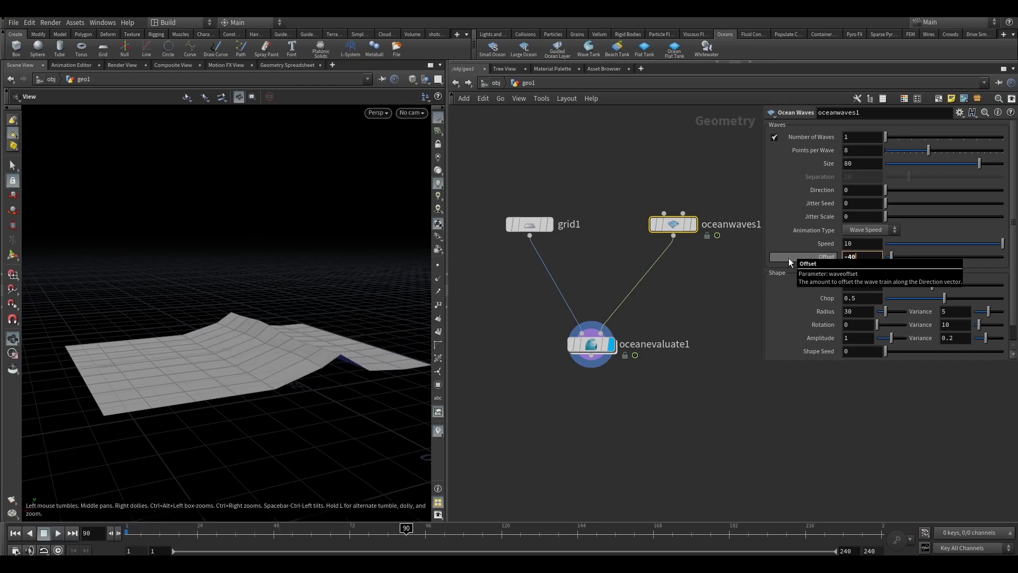
key(Return)
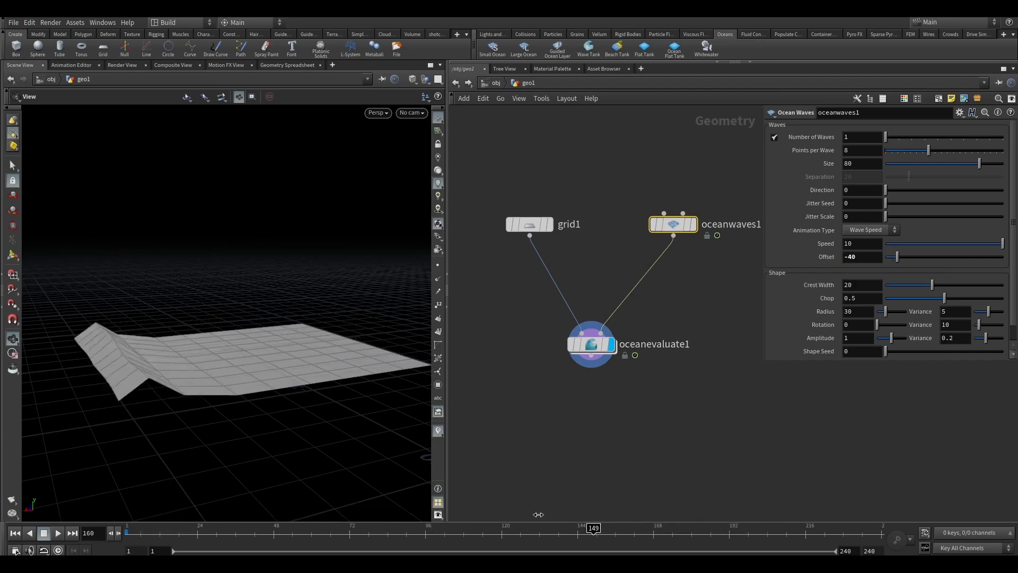
drag(135, 544, 332, 544)
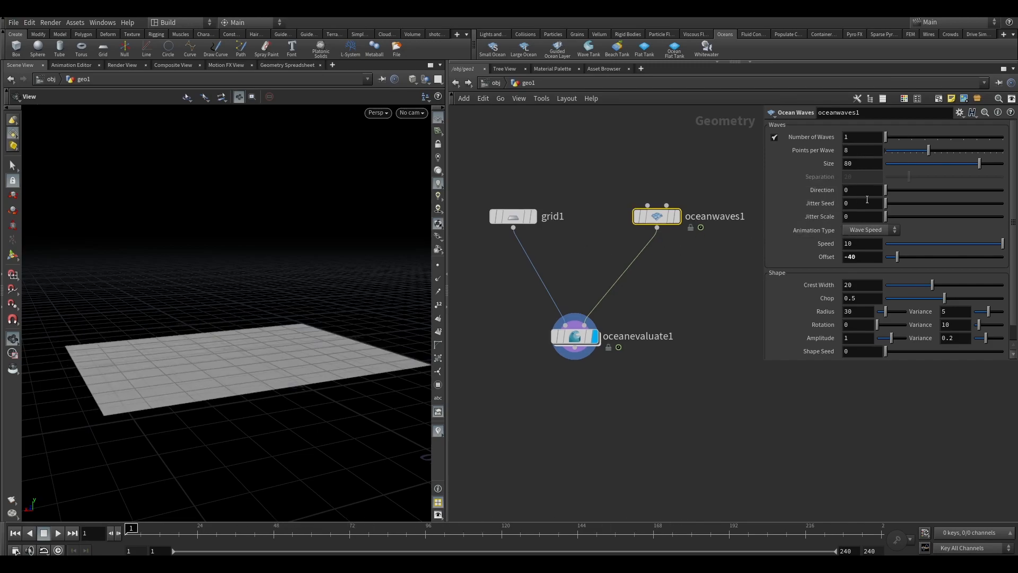
click(872, 192)
drag(198, 535, 378, 534)
drag(396, 411, 398, 356)
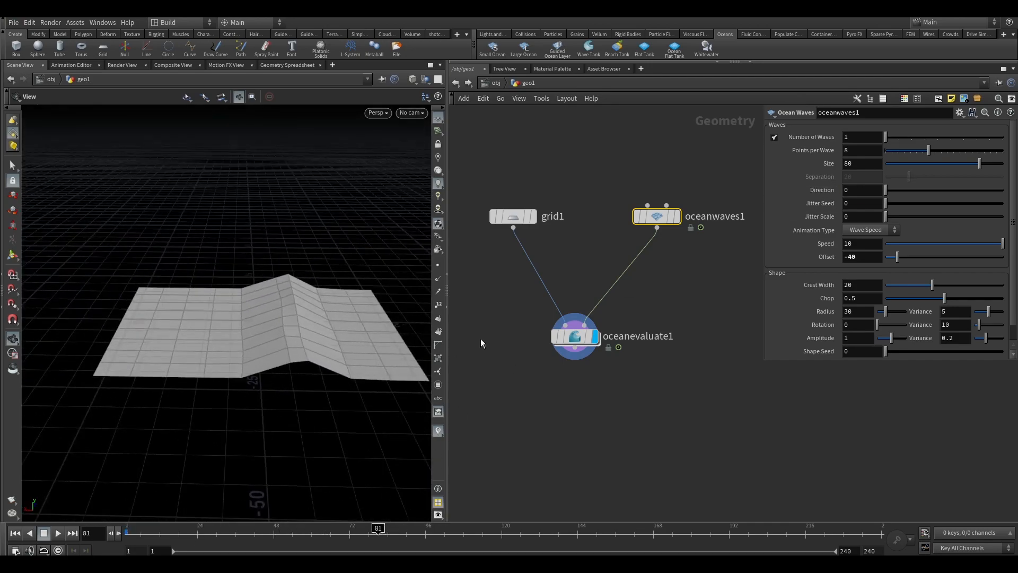
drag(299, 314, 339, 310)
- Set the rows and columns of grid1 to 100 each
drag(492, 258, 593, 151)
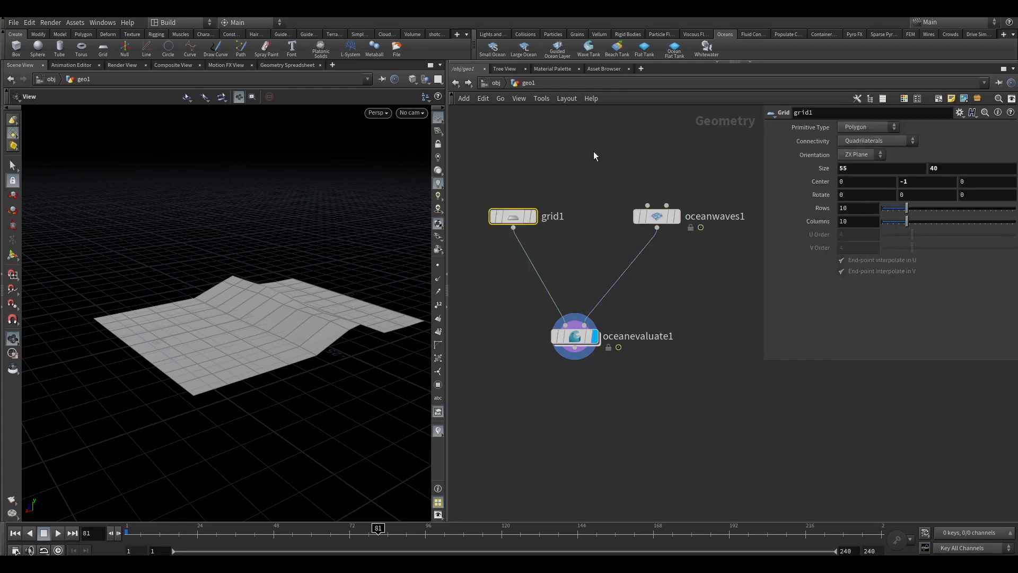
text(0)
key(Return)
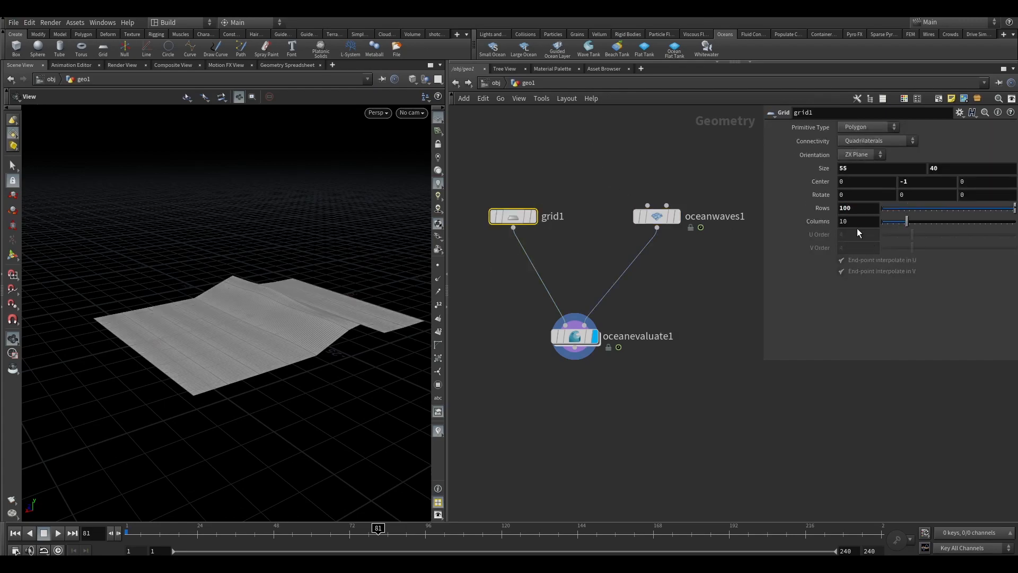
text(0)
key(Return)
drag(320, 316, 365, 331)
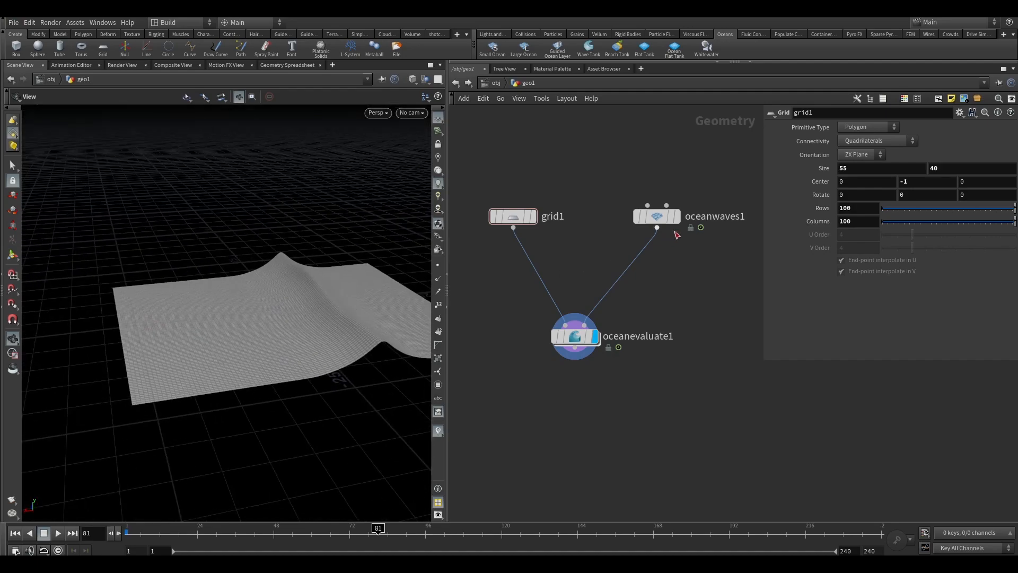
- Try wave Direction values of 10, 18 and 15 on oceanwaves1
click(667, 217)
drag(873, 191, 781, 192)
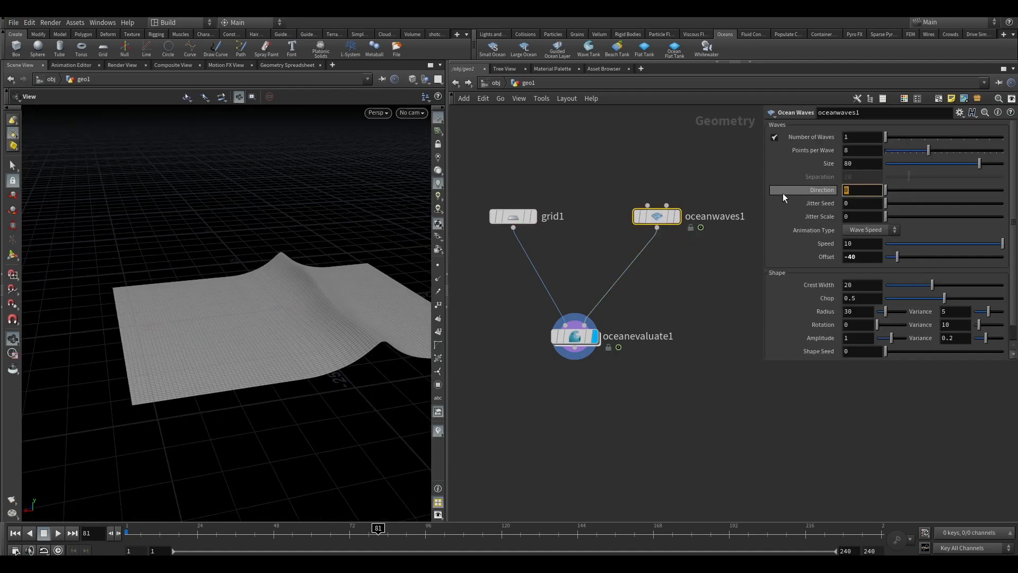
text(10)
key(Return)
mouse_move(288, 284)
mouse_down()
mouse_move(300, 307)
mouse_move(303, 298)
mouse_up()
drag(888, 191, 892, 189)
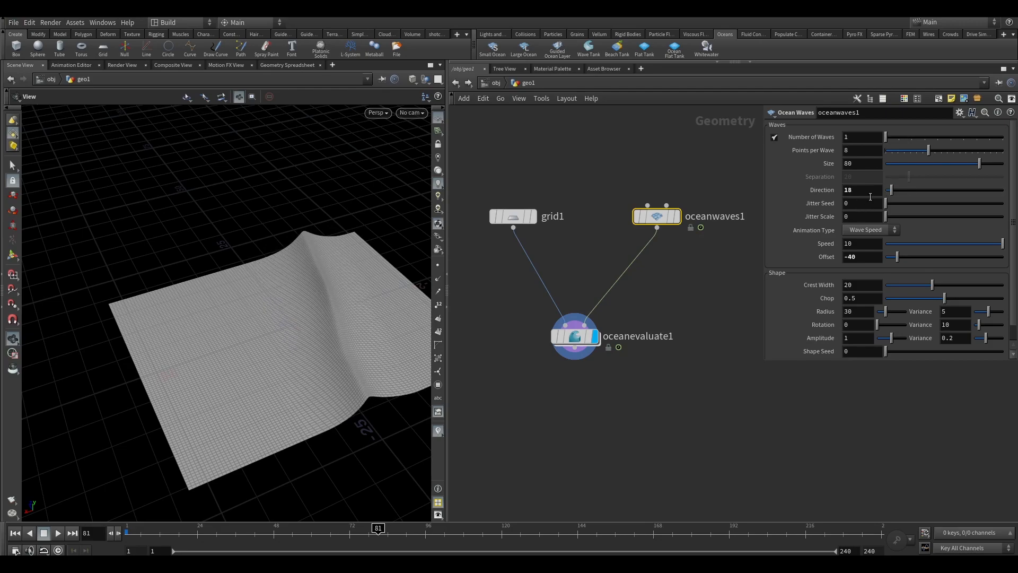
text(15)
key(Return)
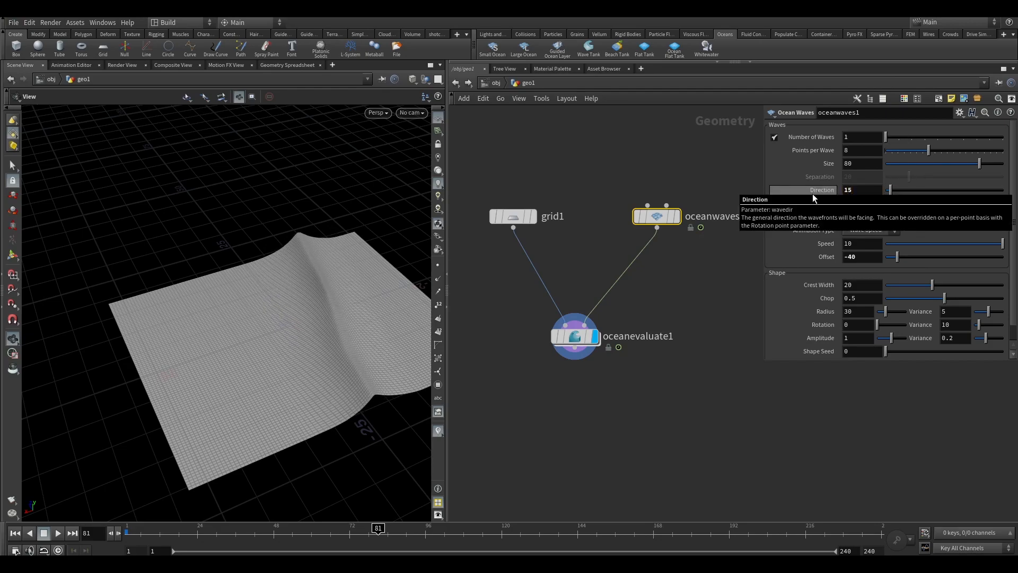
- Set the Direction of oceanwaves1 to 12
double_click(848, 189)
text(12)
key(Return)
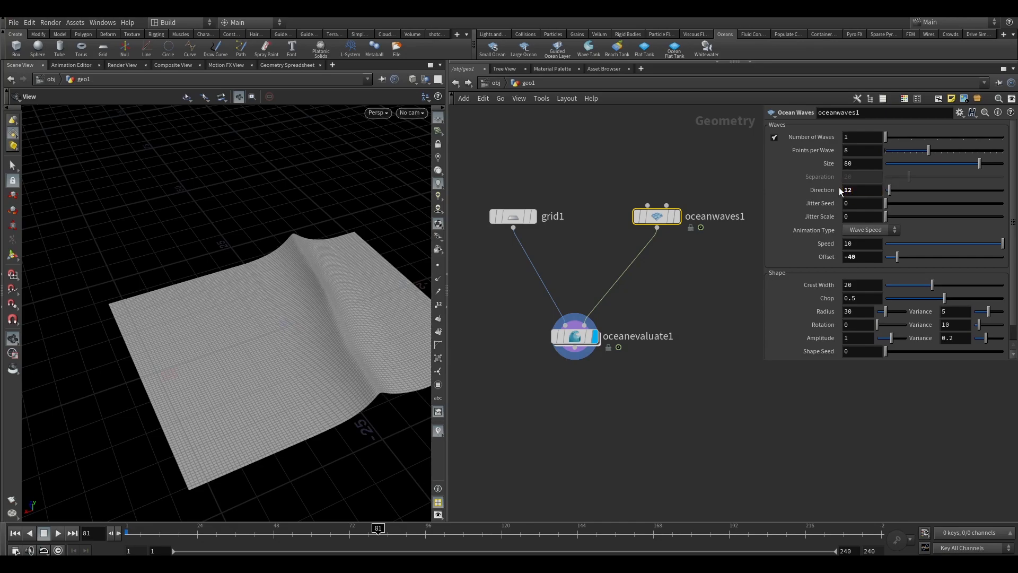
- Set the wave Speed of oceanwaves1 to 7, play the animation and return to the first frame
drag(302, 332, 291, 300)
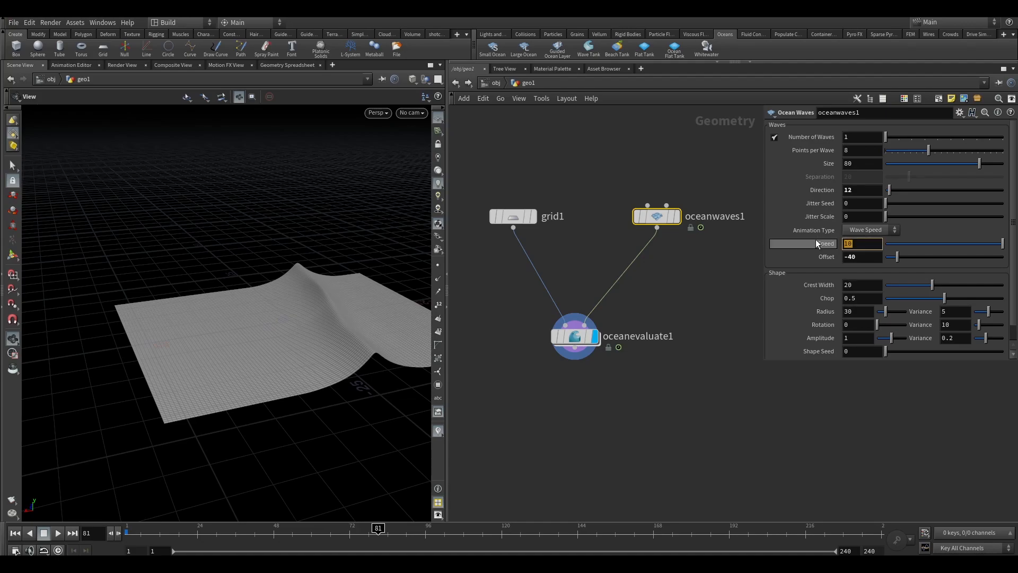
key(Return)
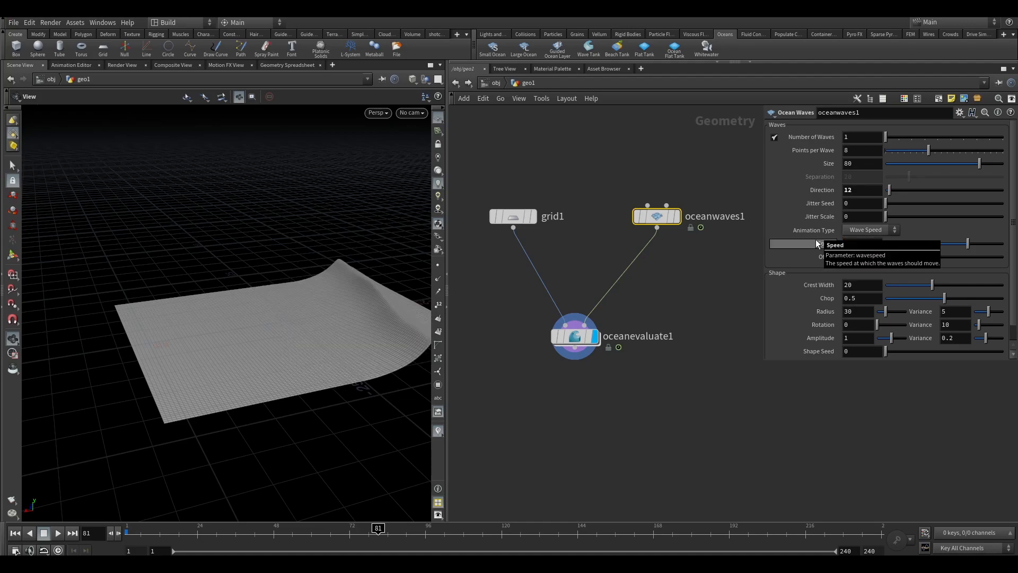
click(57, 533)
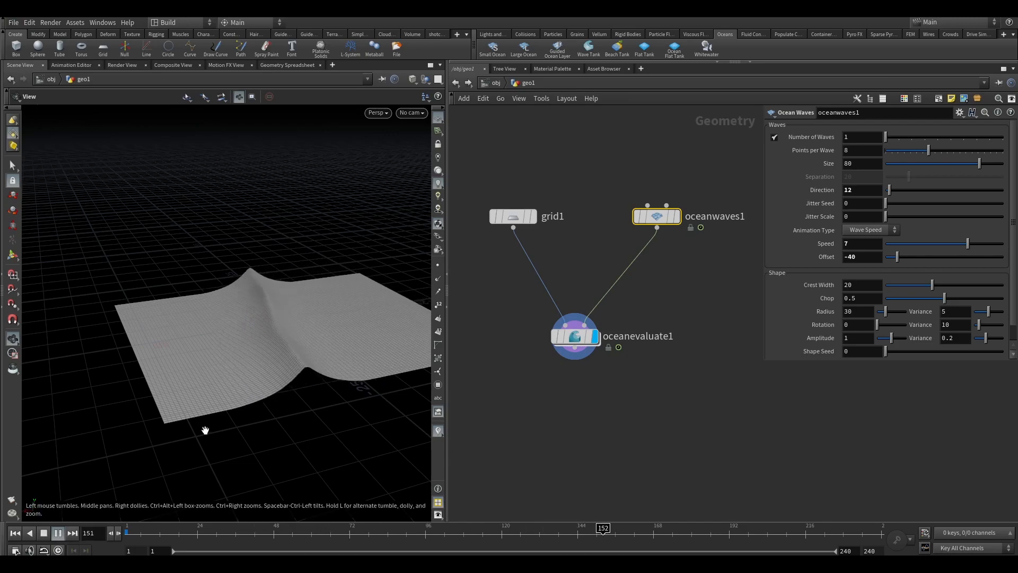
click(43, 533)
click(15, 533)
- Advance the timeline to frame 100 and set the Crest Width of oceanwaves1 to 50
drag(254, 442, 327, 345)
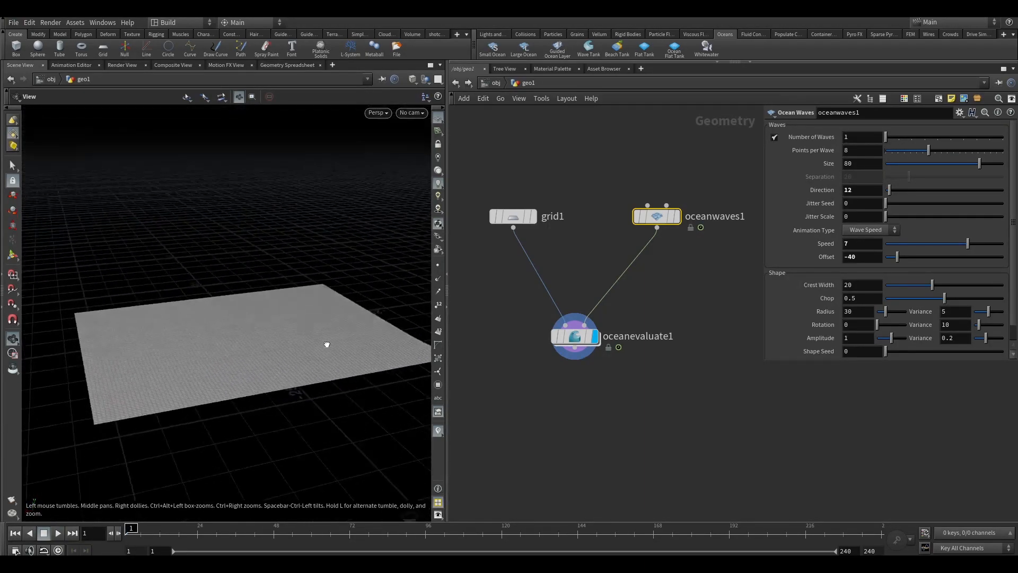
drag(393, 317, 334, 343)
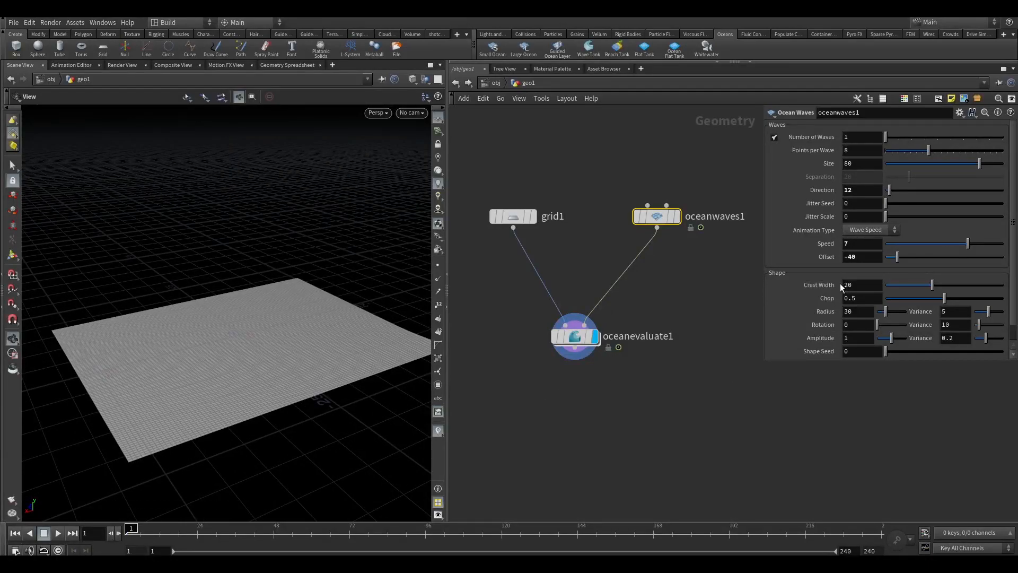
key(Up)
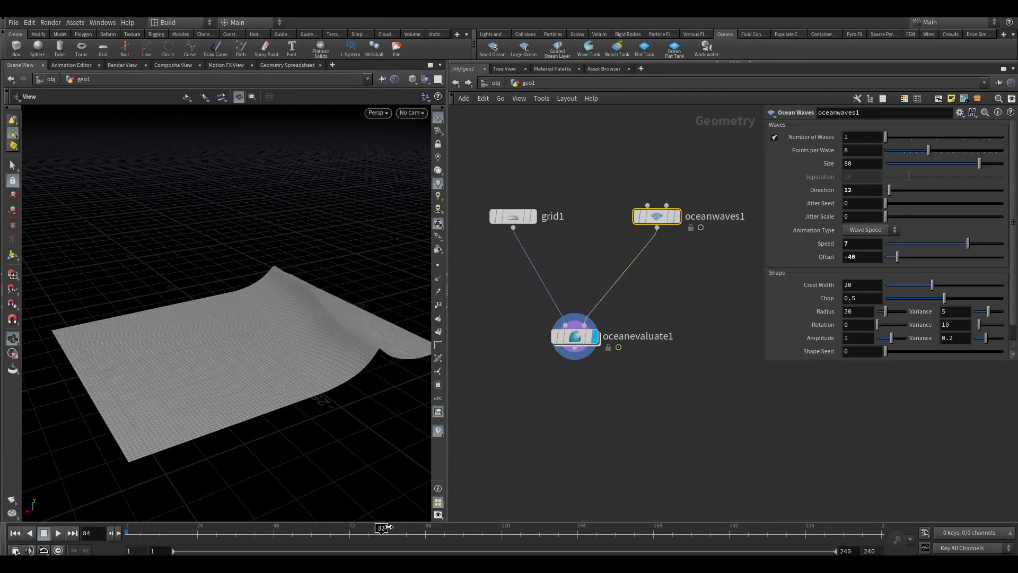
click(858, 286)
text(5)
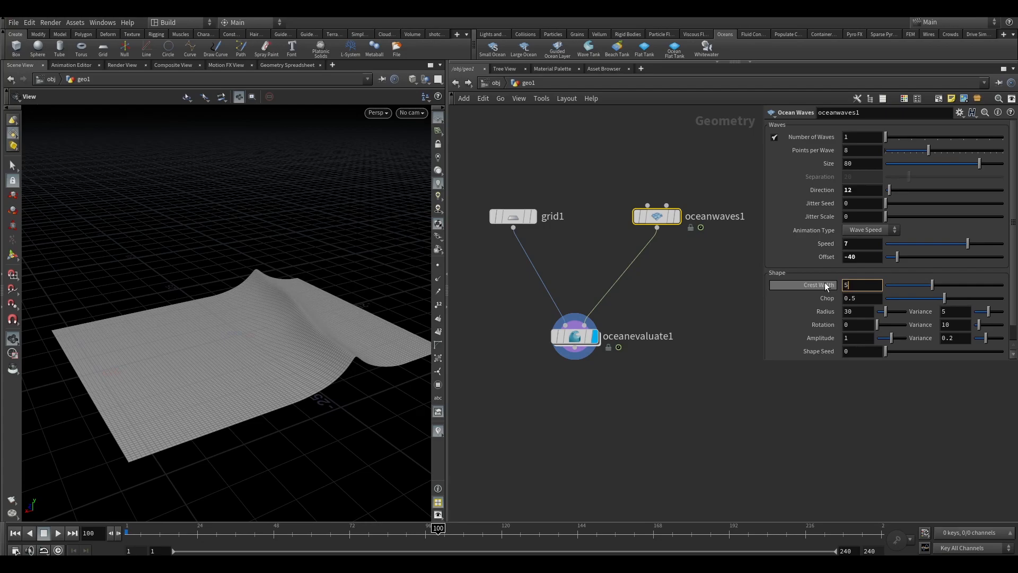
text(0)
key(Return)
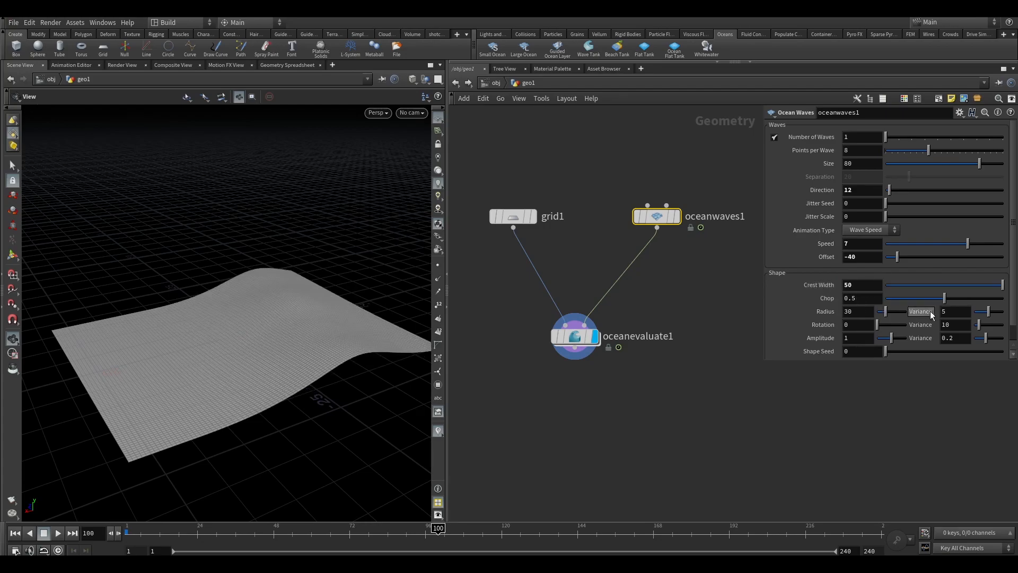
- Set the Radius and Rotation variances of oceanwaves1 to 0 and its Amplitude to 0.1, then return to frame 1
drag(949, 326, 925, 339)
text(0)
click(916, 376)
key(BackSpace)
text(0.1)
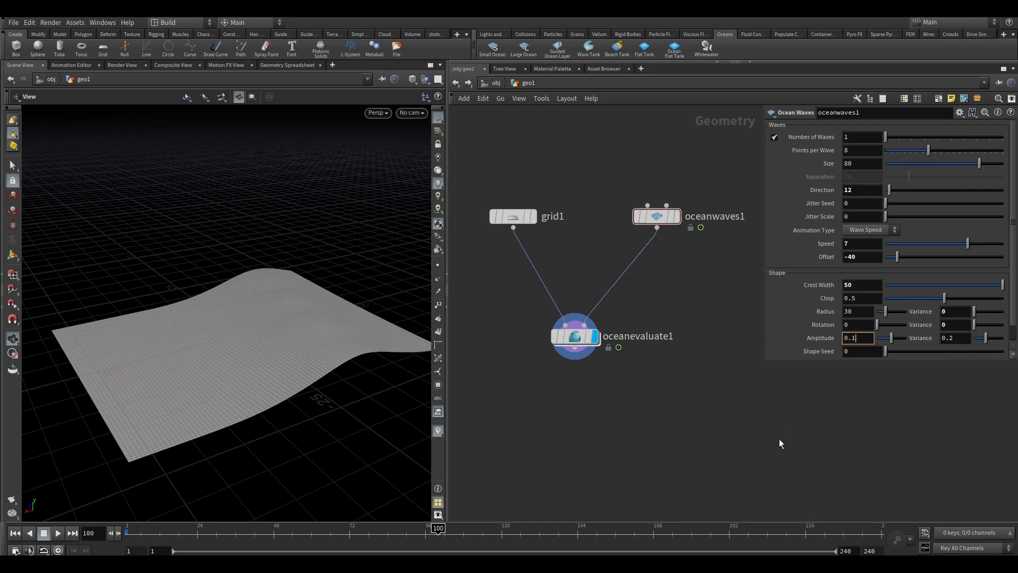
key(Return)
mouse_move(131, 533)
mouse_down()
mouse_move(893, 487)
mouse_move(743, 529)
mouse_move(126, 530)
mouse_up()
- Add a Volume Trail node below the oceanevaluate1 node
middle_drag(592, 401, 595, 354)
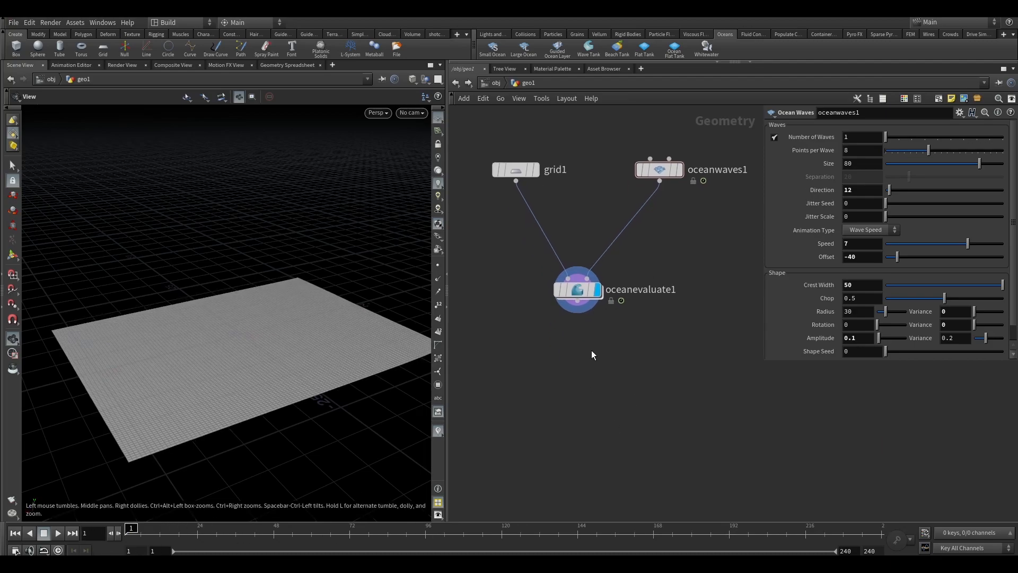
key(Tab)
mouse_move(560, 390)
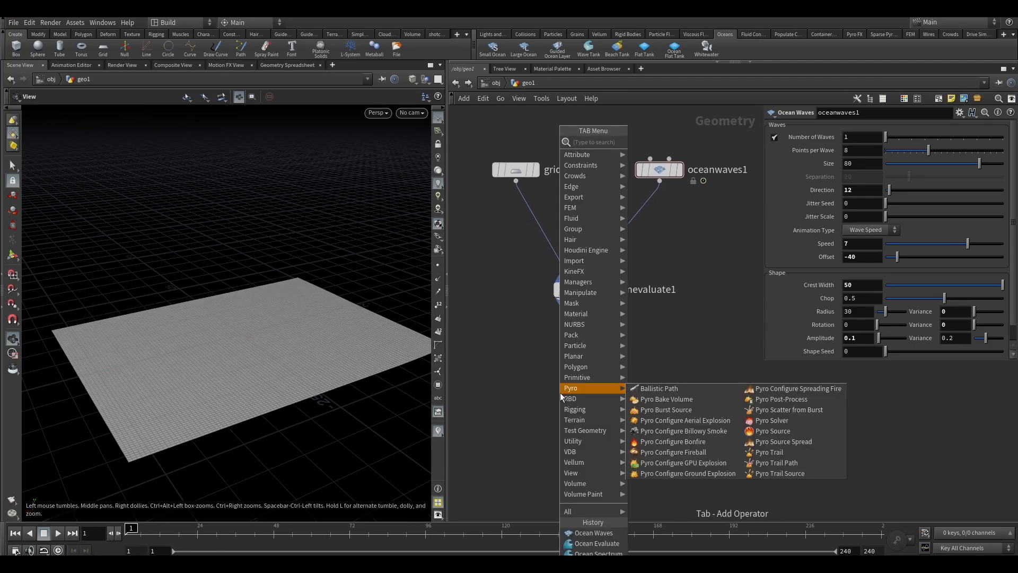
text(volume)
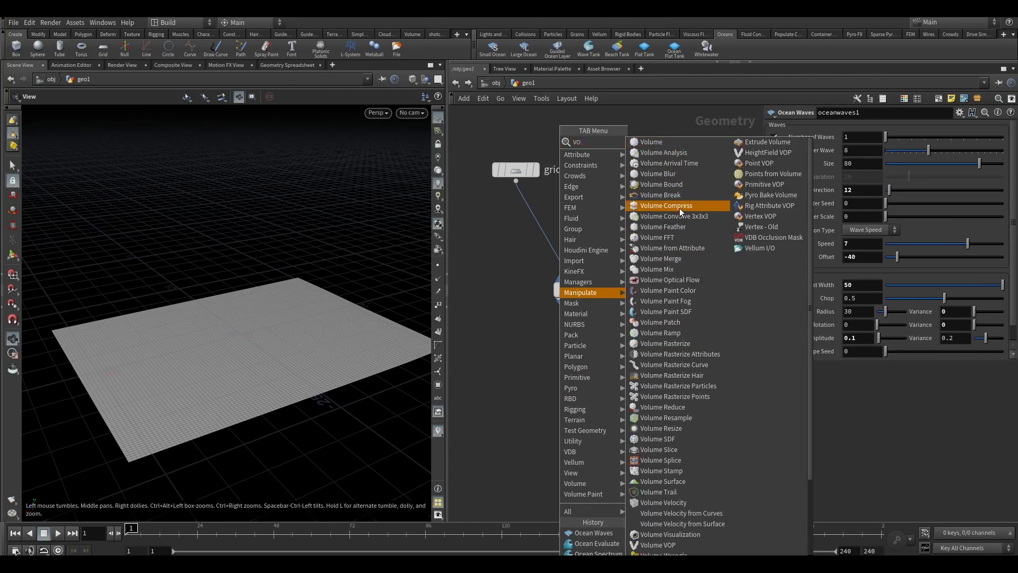
click(686, 493)
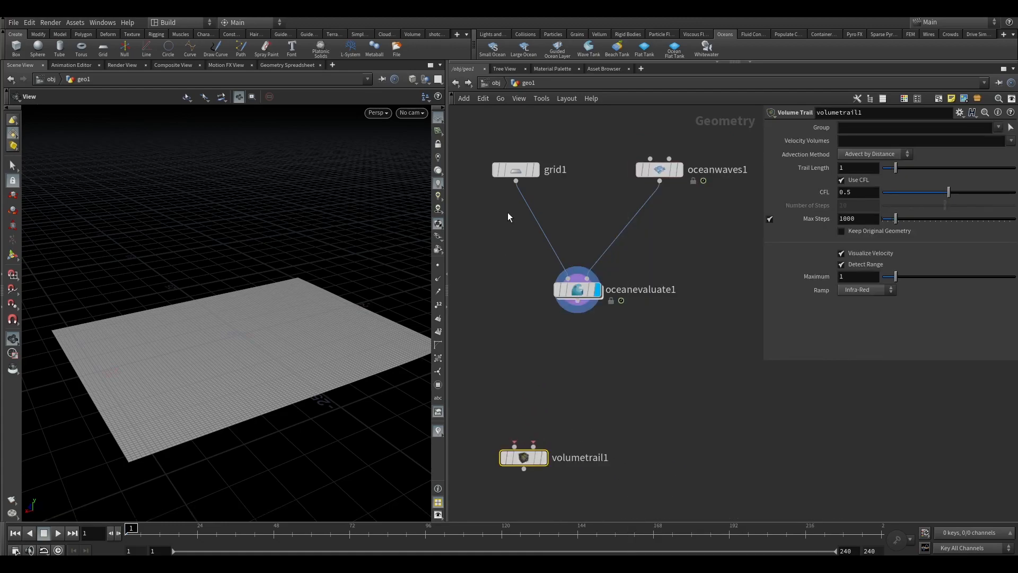
- Wire grid1 and oceanevaluate1 into the first and second inputs of volumetrail1 and display volumetrail1
click(515, 180)
click(514, 447)
click(533, 444)
click(590, 318)
click(543, 457)
click(860, 154)
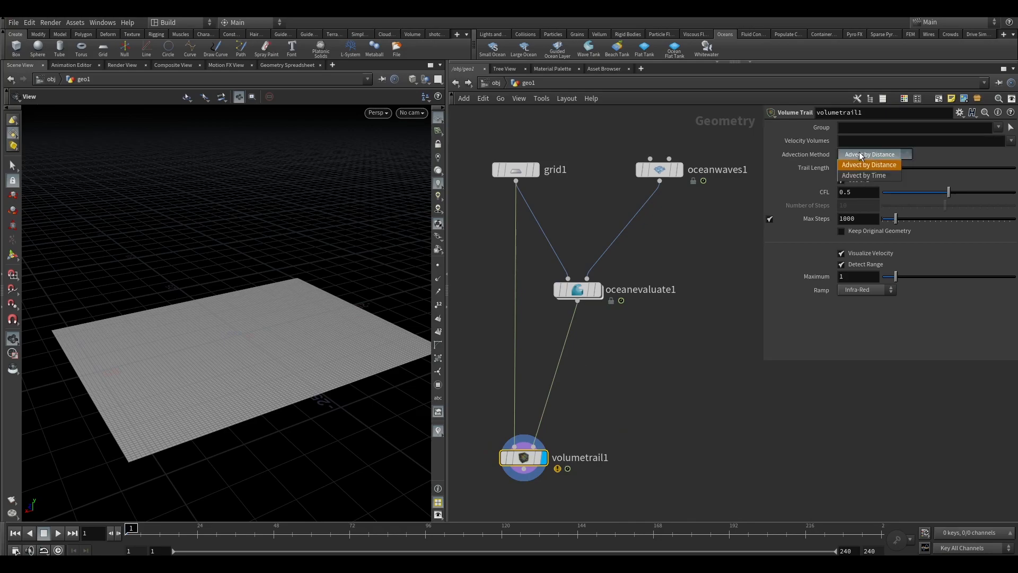
- Enable the Velocity volume on oceanevaluate1 and scrub the timeline to frame 102
click(612, 291)
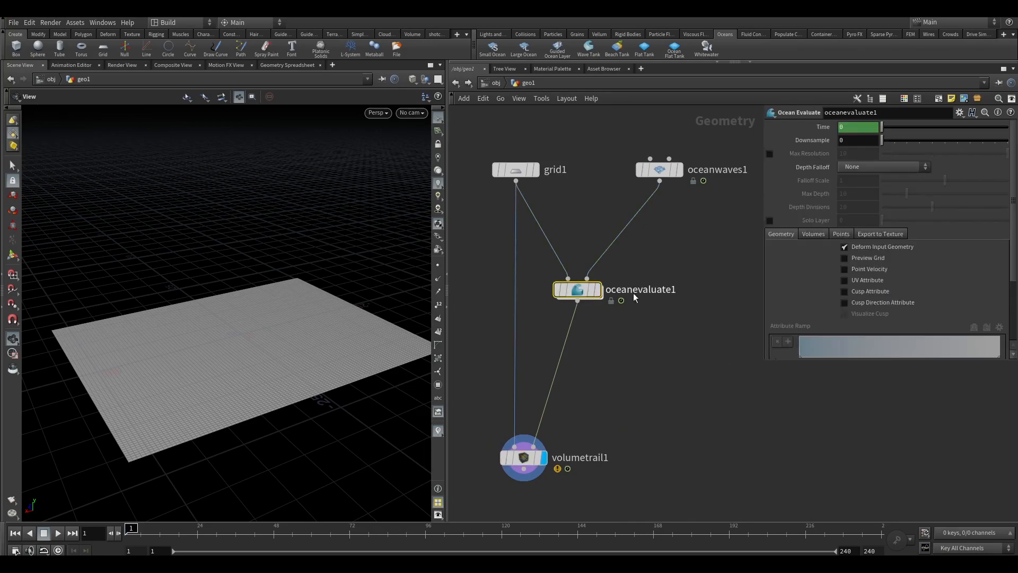
click(812, 234)
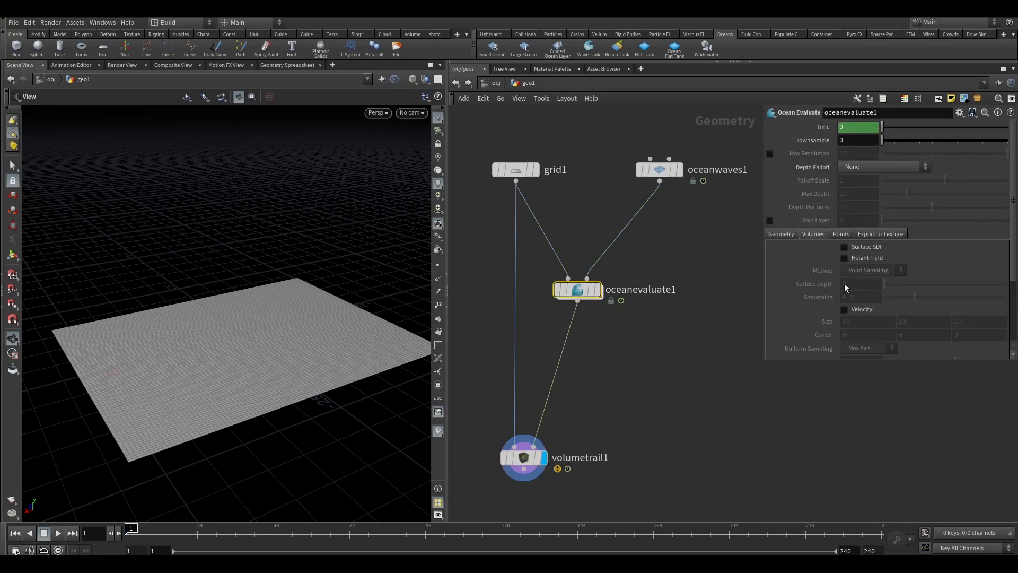
click(844, 310)
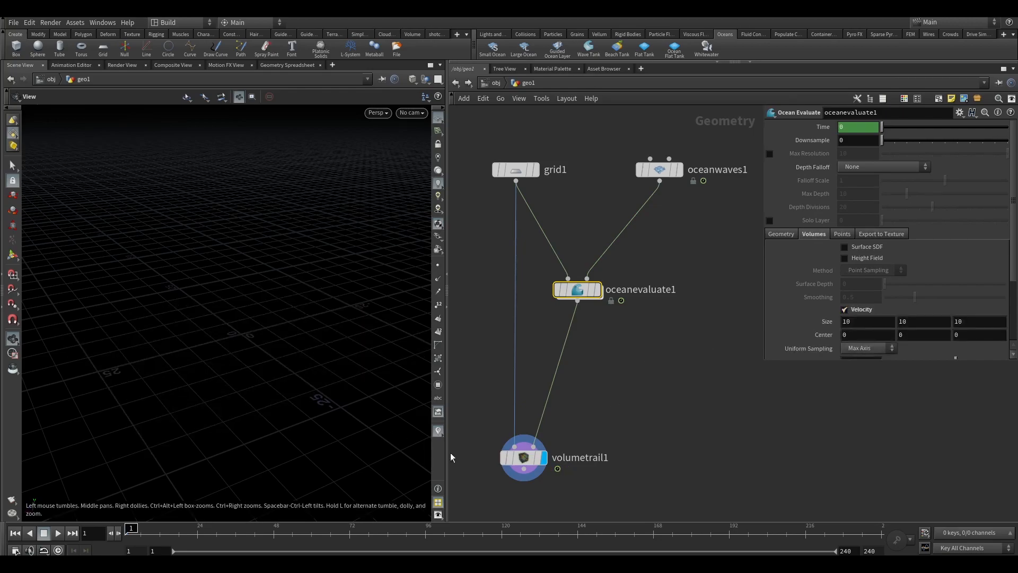
mouse_move(132, 528)
mouse_down()
mouse_move(756, 533)
mouse_move(121, 535)
mouse_up()
drag(231, 526, 444, 527)
- Set the velocity volume's size to 55, 15, 40 and its vertical center to -2, then scrub the timeline
double_click(855, 322)
text(55)
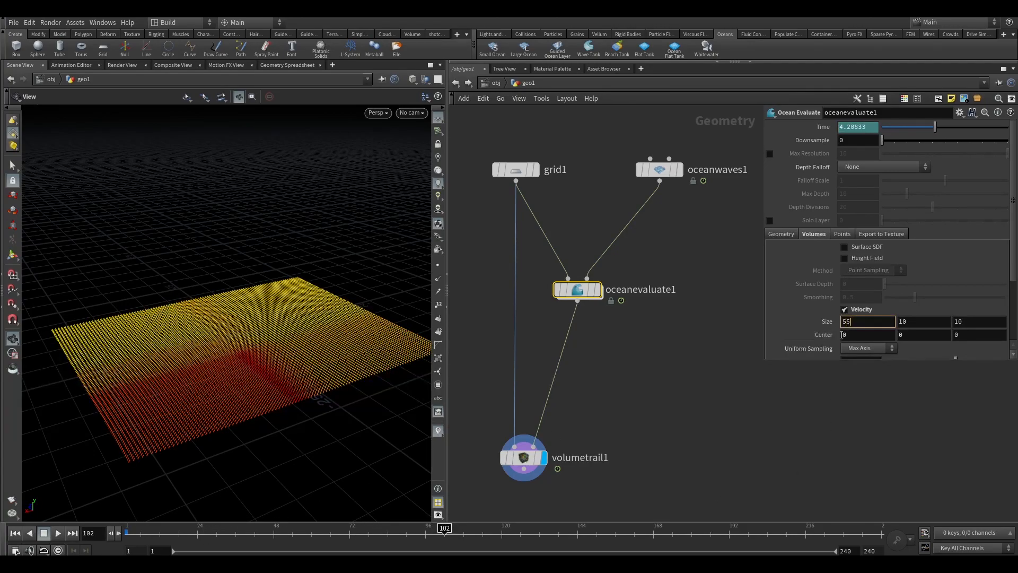
key(Tab)
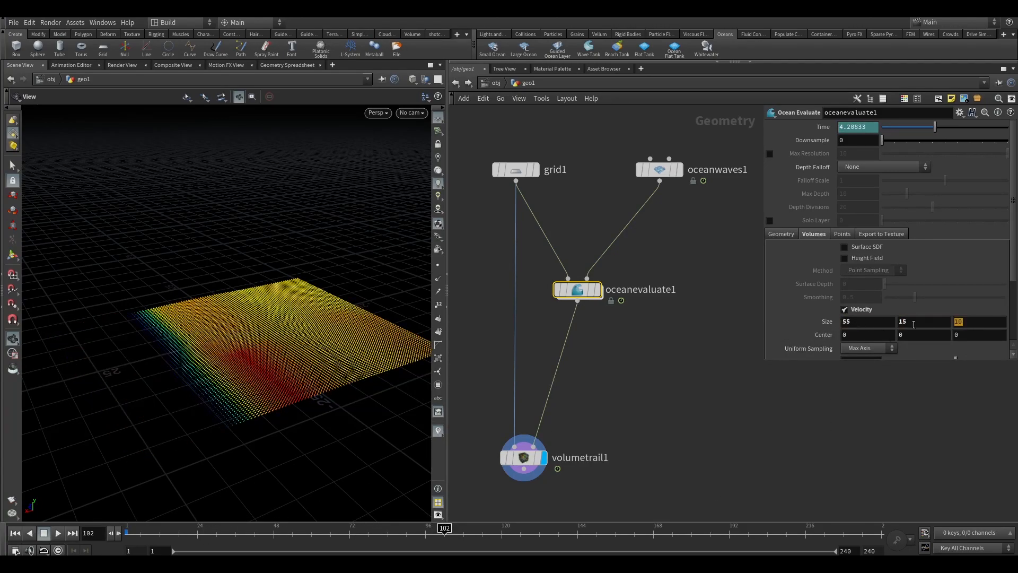
click(921, 422)
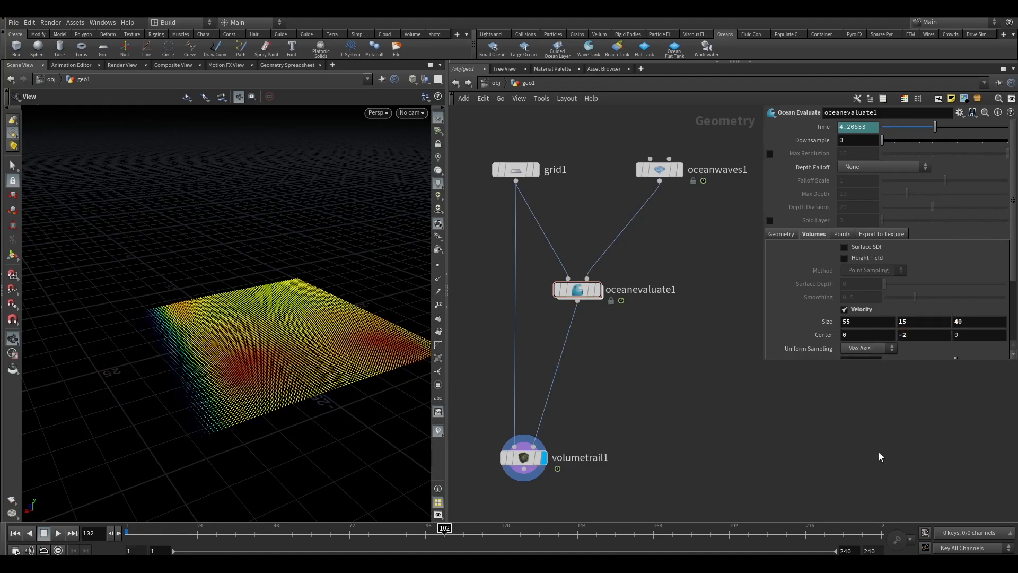
drag(241, 527, 525, 528)
drag(388, 532, 122, 537)
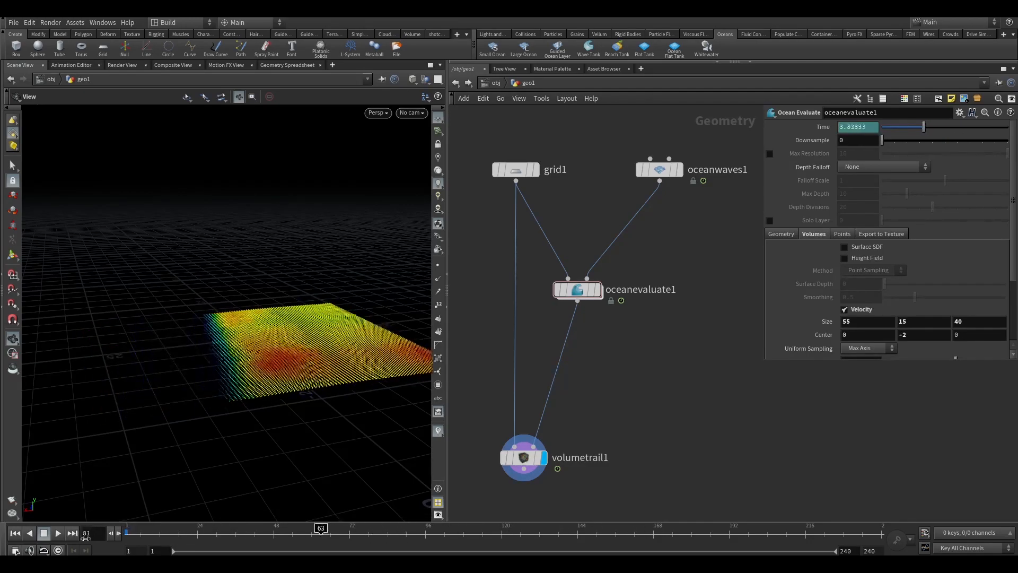
- Insert a Volume VOP node on the wire between oceanevaluate1 and volumetrail1
key(Tab)
text(v)
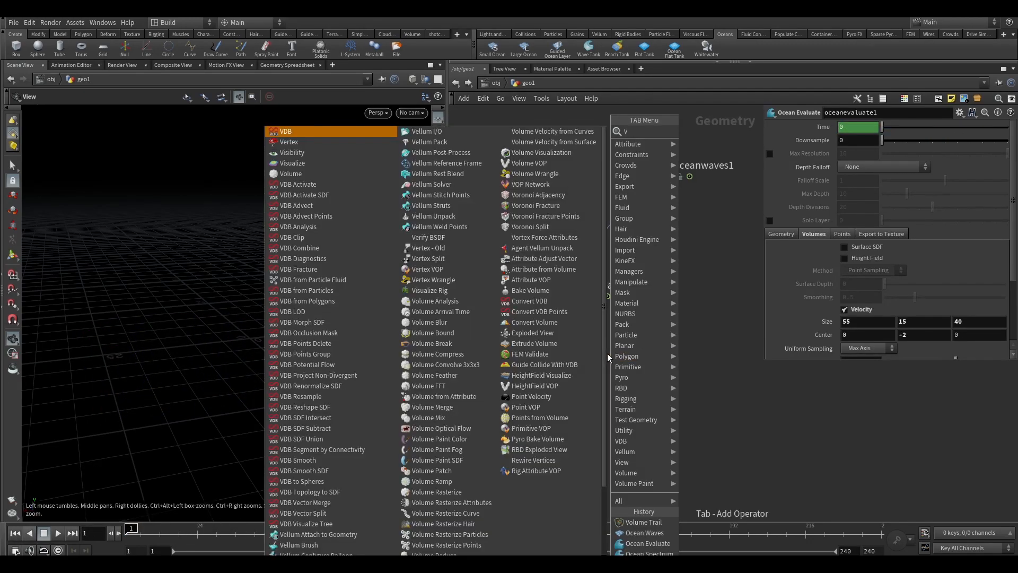
text(olume)
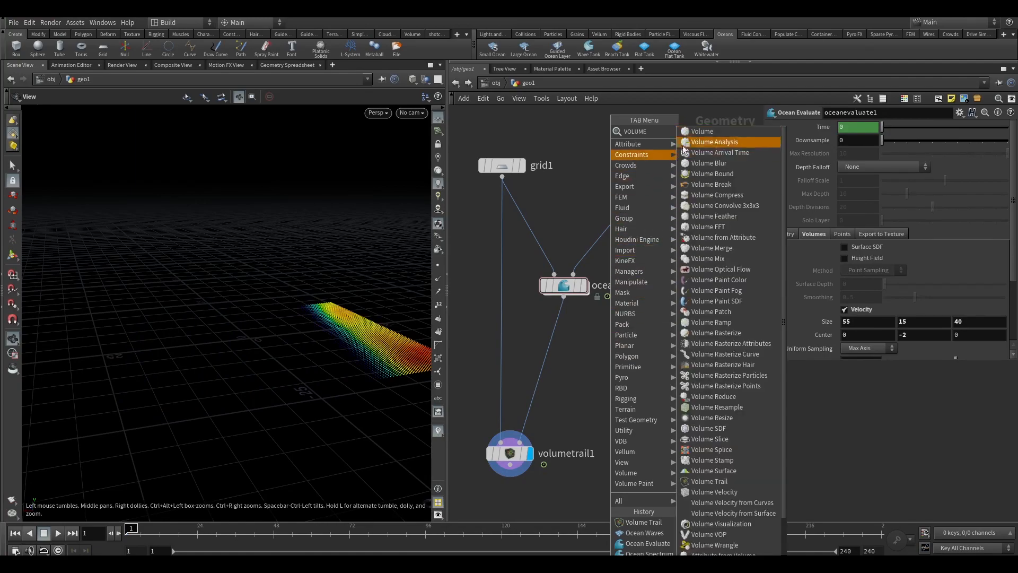
text(vo)
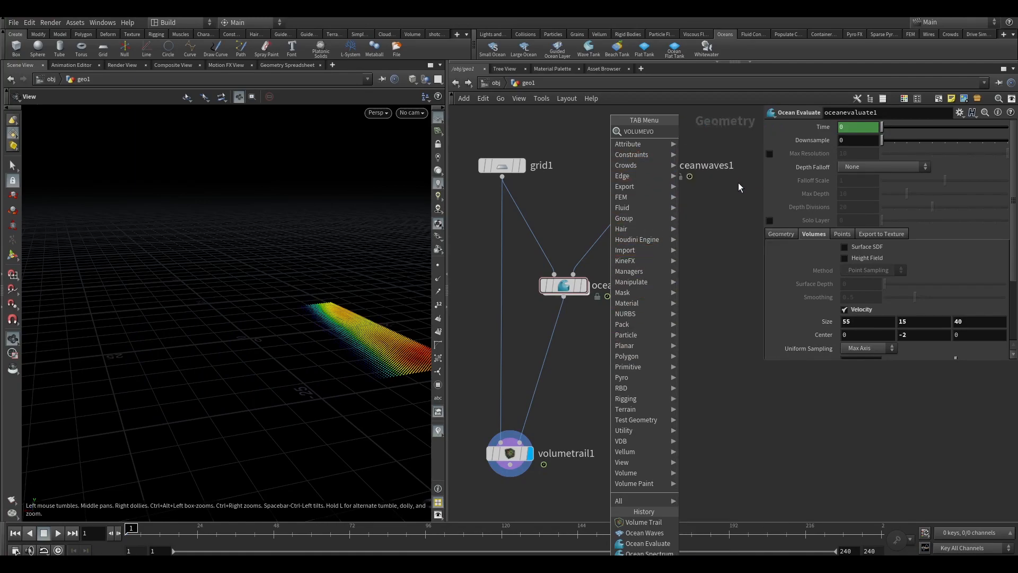
click(706, 132)
click(546, 342)
drag(543, 342, 559, 358)
- Open the Volume VOP's network and delete its default output node, keeping only the global parameters node
double_click(560, 358)
scroll(581, 358, down, 4)
click(655, 273)
key(Delete)
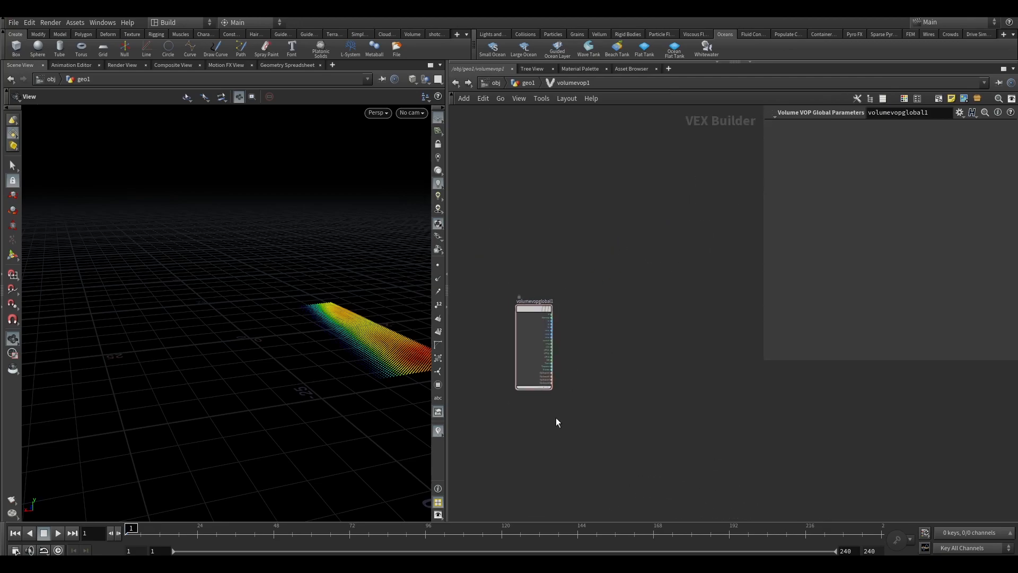
- Add a Bind node below the global parameters, name it vel and set its type to Vector
key(Tab)
text(bin)
key(Return)
click(542, 490)
middle_drag(618, 388, 619, 304)
click(848, 127)
text(vel)
key(Return)
click(876, 141)
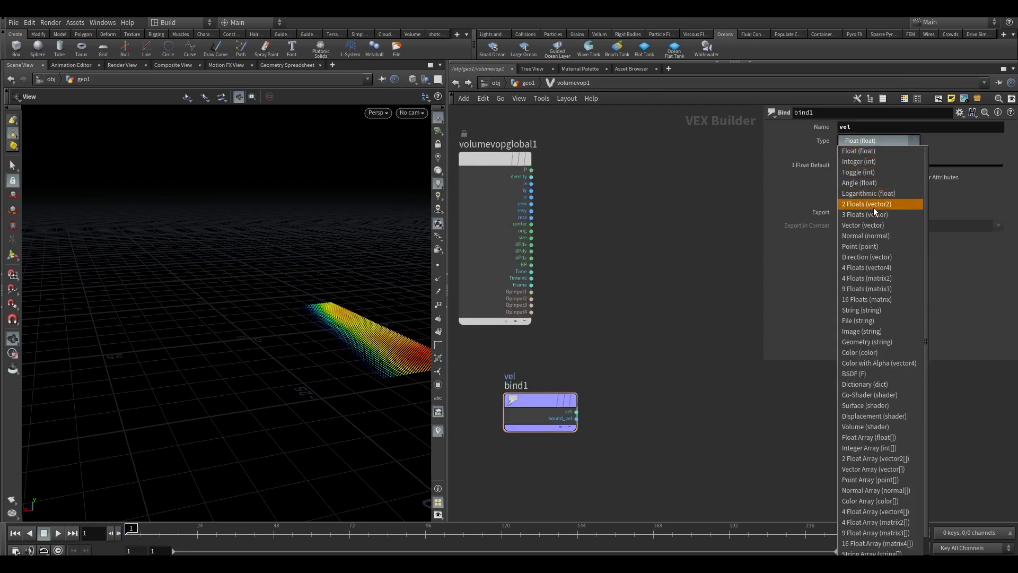
click(884, 237)
click(869, 141)
click(876, 227)
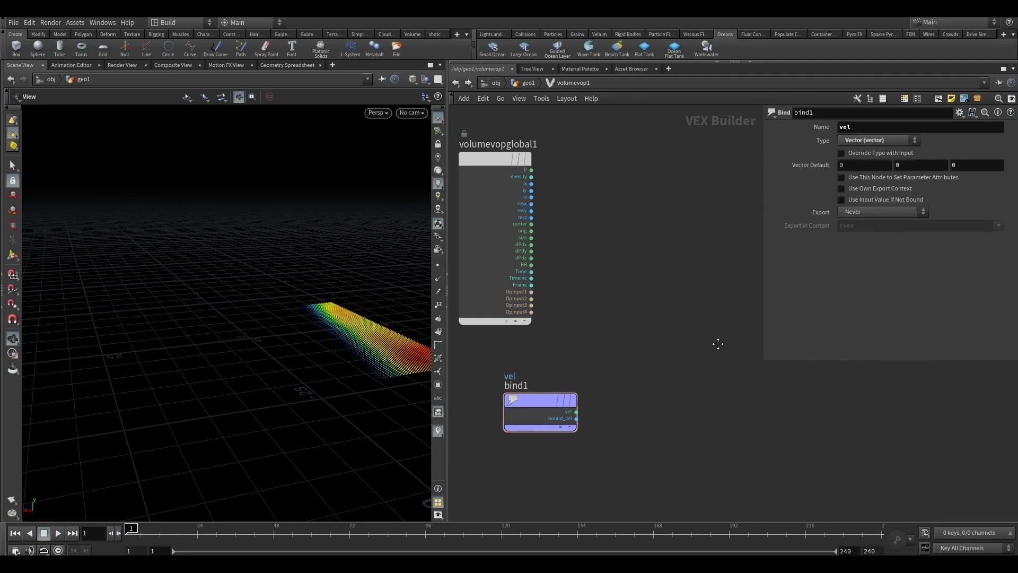
- Add a Bind Export node opposite the first bind, name it vel and set its type to Vector
middle_drag(719, 348, 660, 323)
key(Tab)
text(bi)
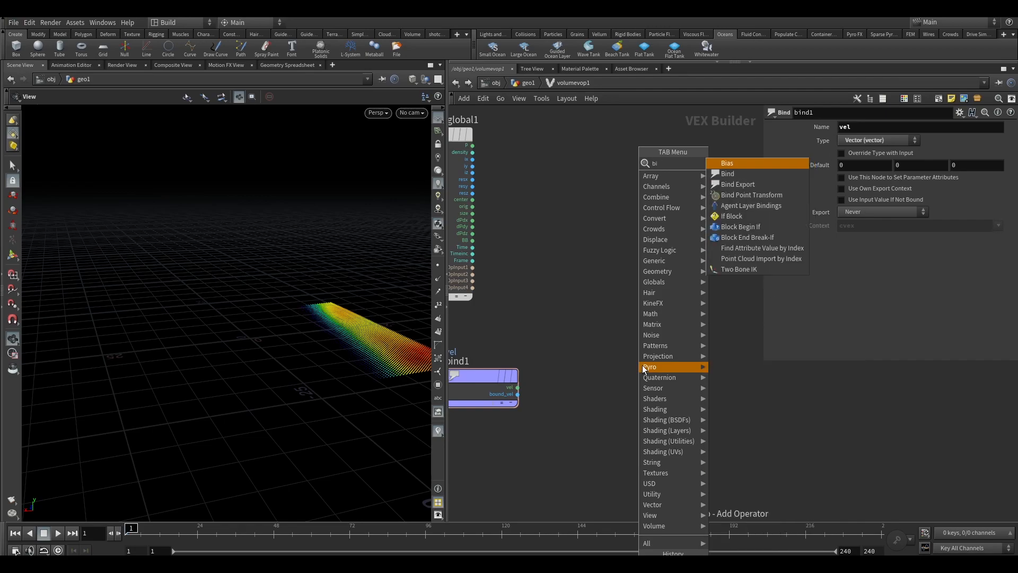
click(739, 174)
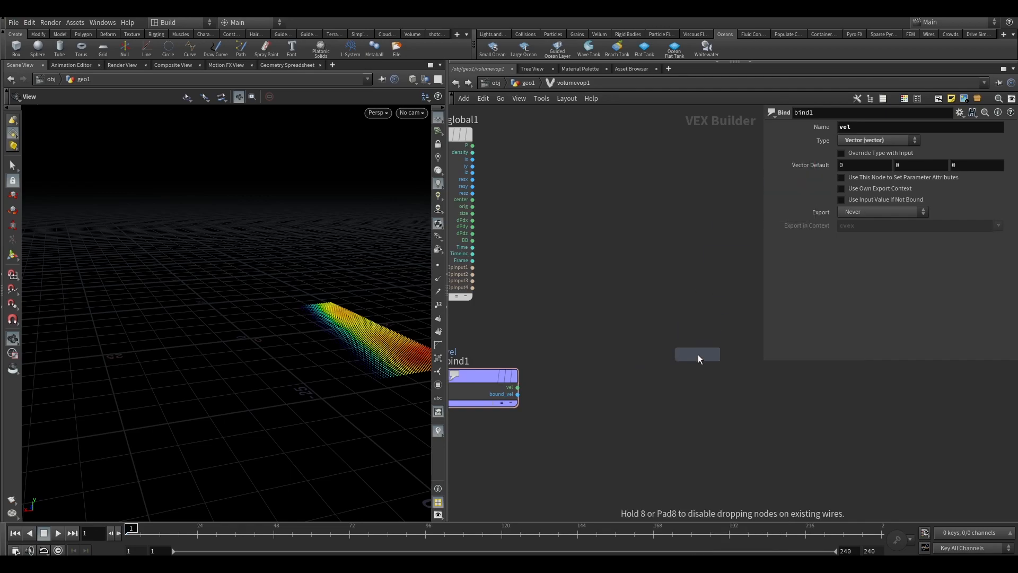
click(698, 354)
key(h)
click(862, 129)
text(vel)
key(Return)
click(864, 140)
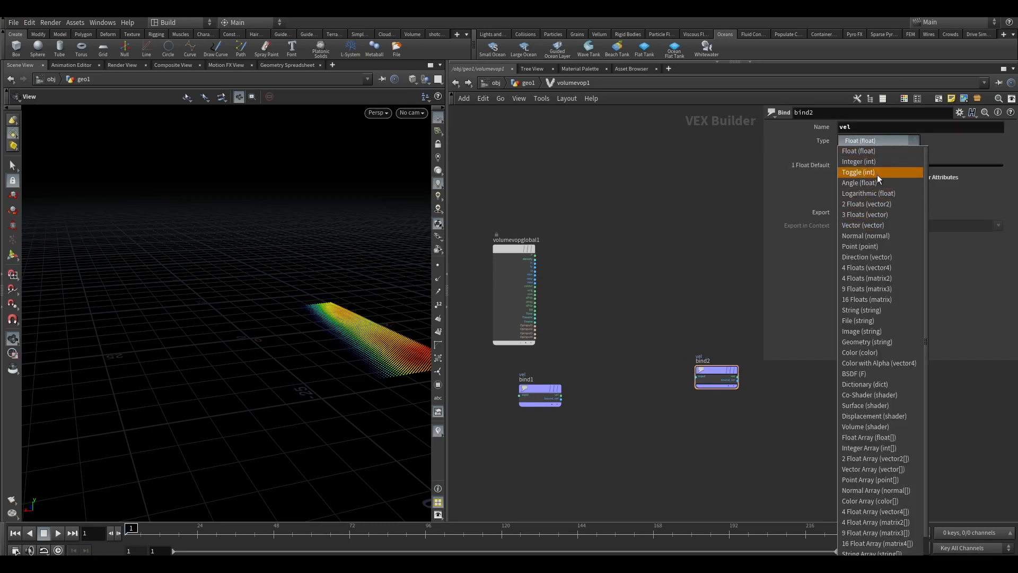
click(886, 226)
key(h)
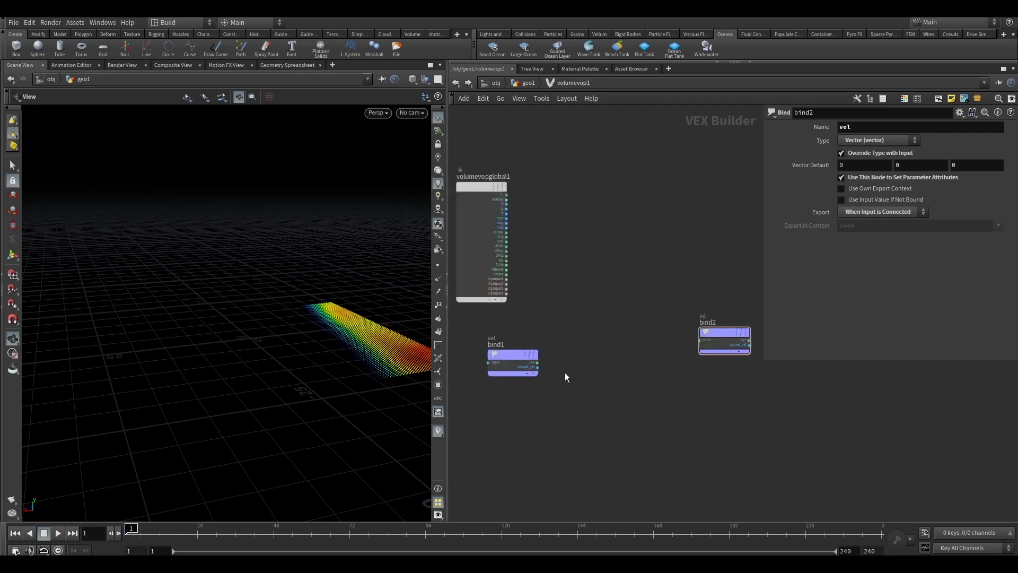
- Connect bind1's vel output to bind2's input and scrub the timeline to frame 93
scroll(565, 373, up, 2)
drag(523, 359, 751, 326)
middle_drag(669, 370, 608, 371)
drag(721, 302, 746, 310)
scroll(589, 379, down, 1)
middle_drag(588, 379, 611, 386)
middle_drag(545, 252, 568, 261)
scroll(568, 261, up, 2)
key(Tab)
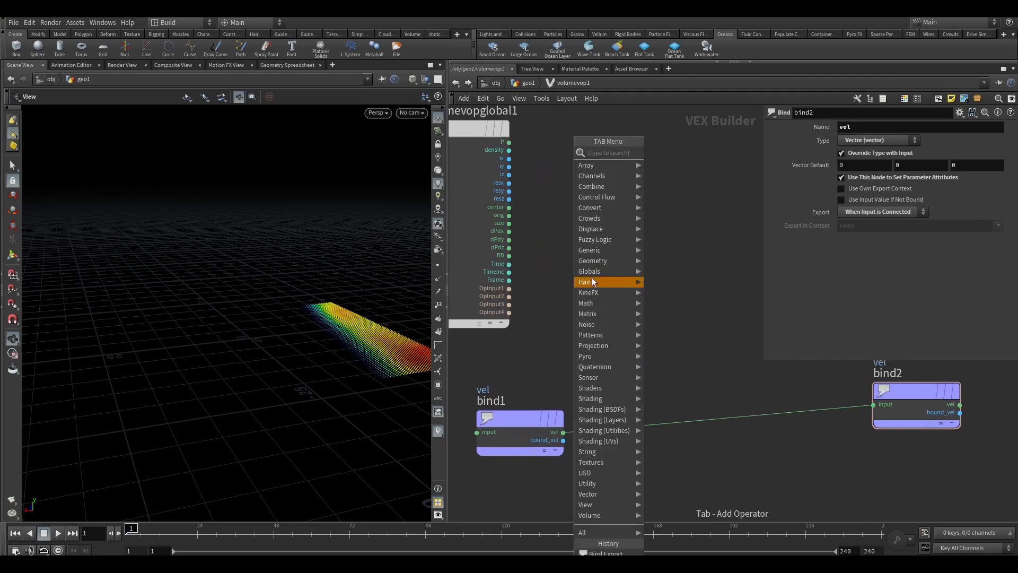
drag(143, 532, 416, 532)
scroll(567, 251, down, 2)
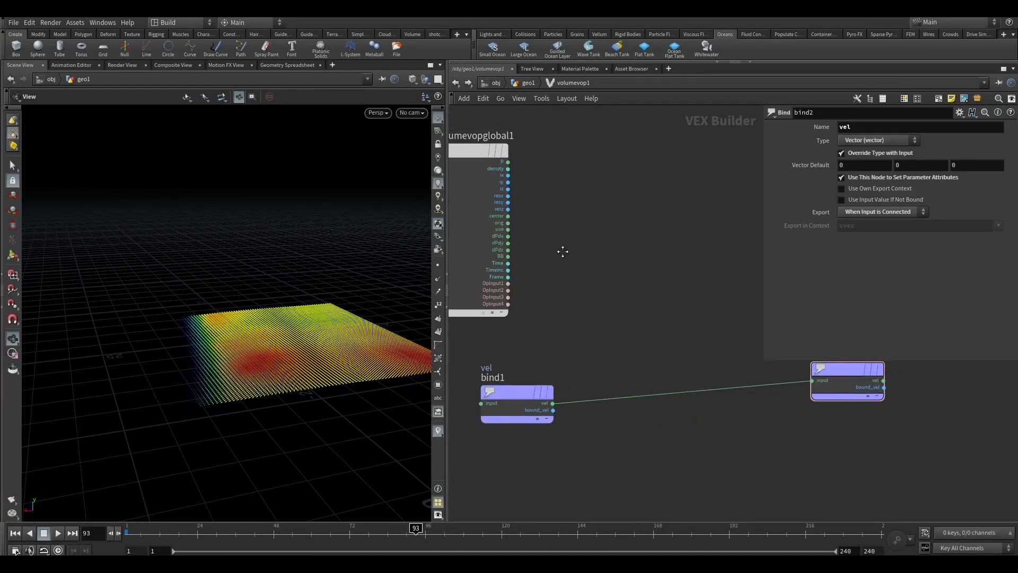
- Add a Vector to Float node and connect the global parameters' BB output to its vec input
key(Tab)
text(vet)
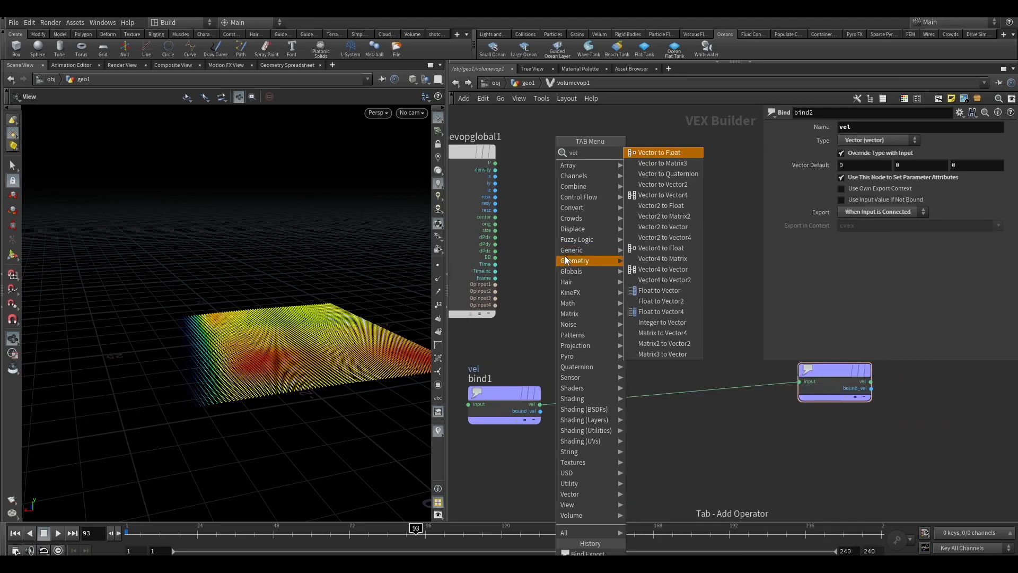
click(657, 153)
click(556, 218)
scroll(504, 256, up, 3)
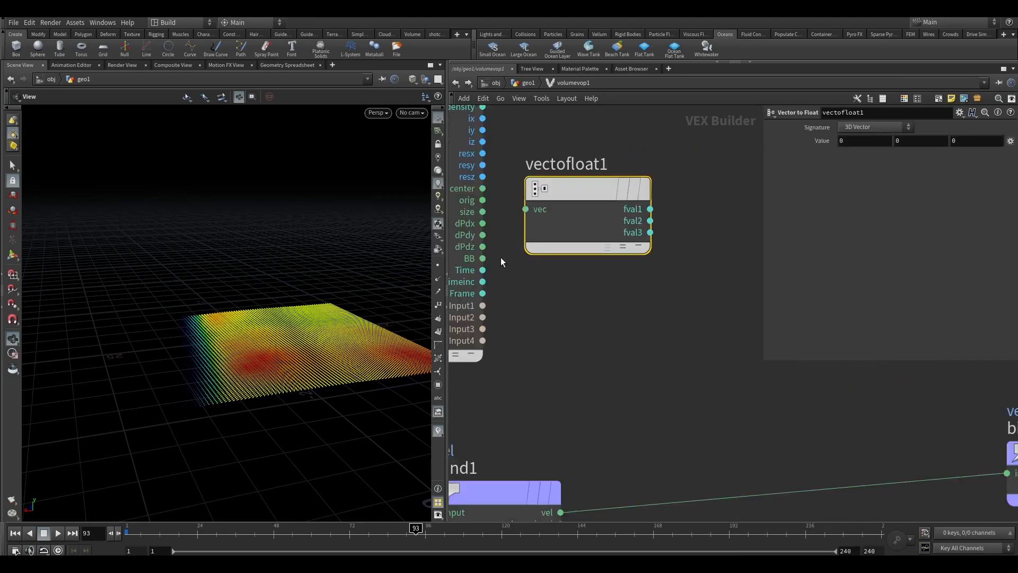
click(519, 228)
middle_drag(565, 303, 497, 307)
drag(517, 195, 551, 197)
middle_drag(612, 313, 557, 284)
click(543, 208)
key(Escape)
click(543, 231)
key(Escape)
key(Tab)
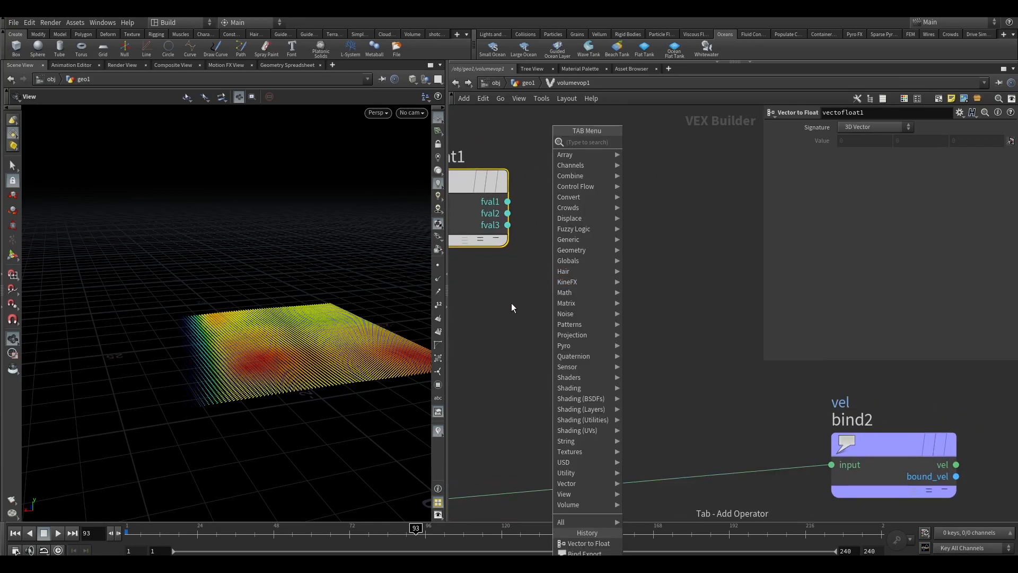
mouse_move(564, 226)
middle_down()
mouse_move(540, 223)
mouse_move(551, 230)
middle_up()
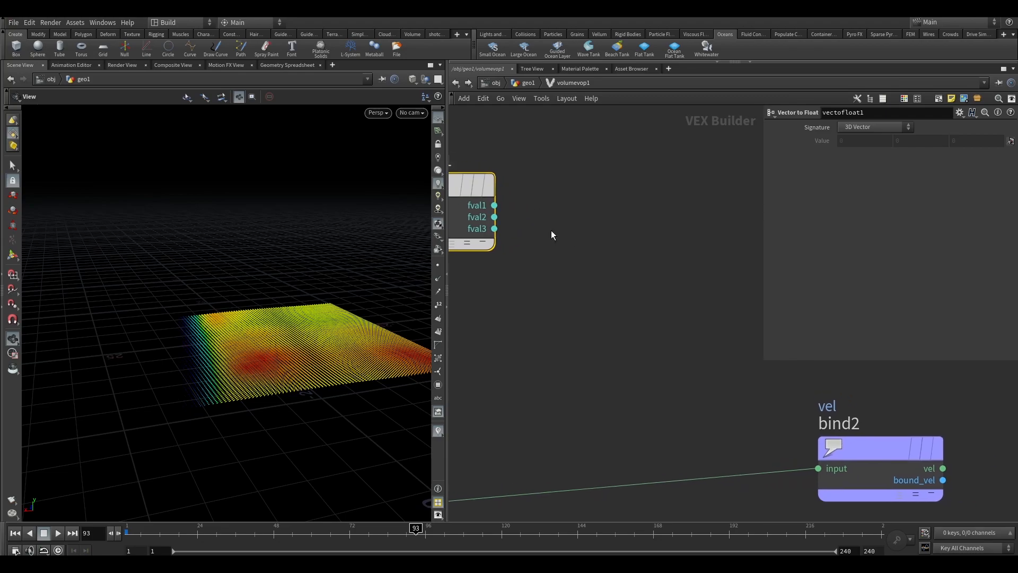
- Add a Ramp Parameter node beside the Vector to Float node
key(Tab)
text(ram)
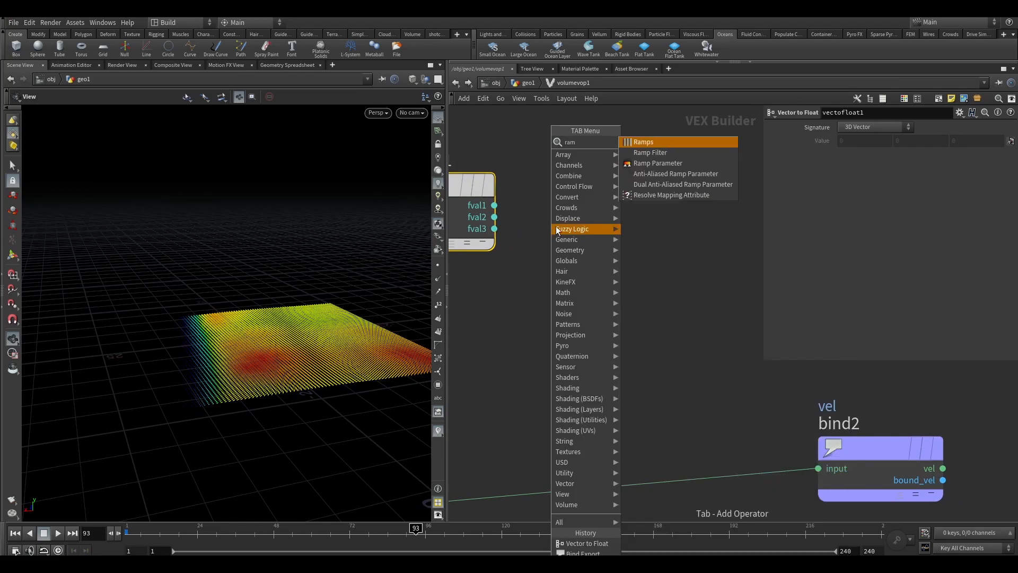
click(657, 163)
click(629, 209)
- Name the ramp parameter rampx, label it x and set its type to Spline Ramp (float)
drag(864, 127, 793, 127)
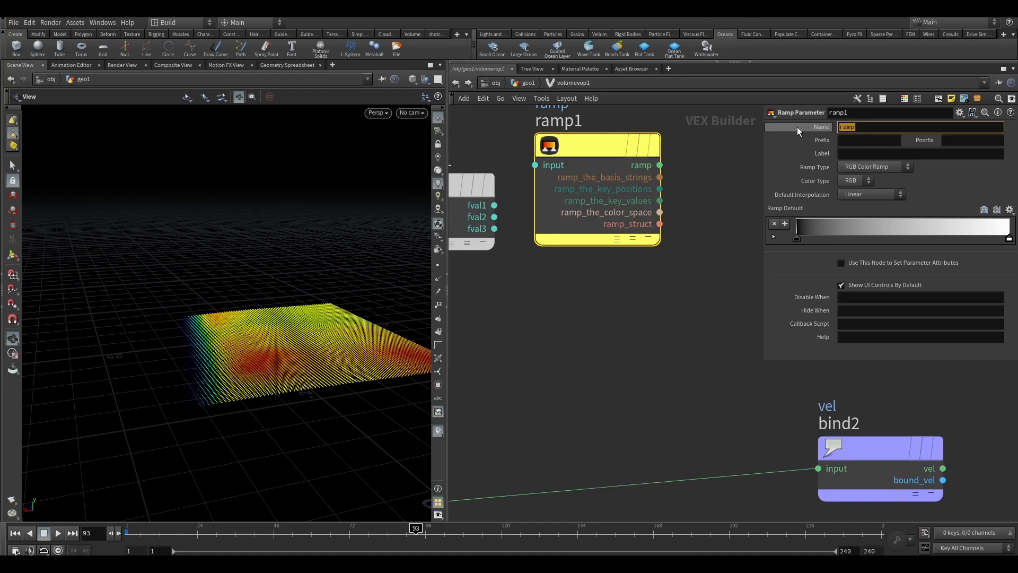
click(860, 126)
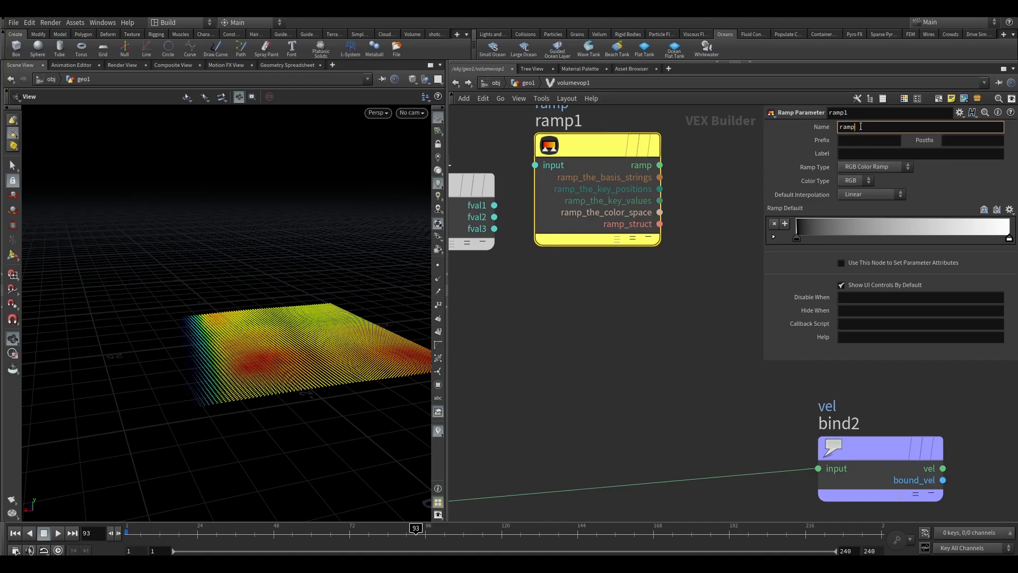
text(x)
click(858, 154)
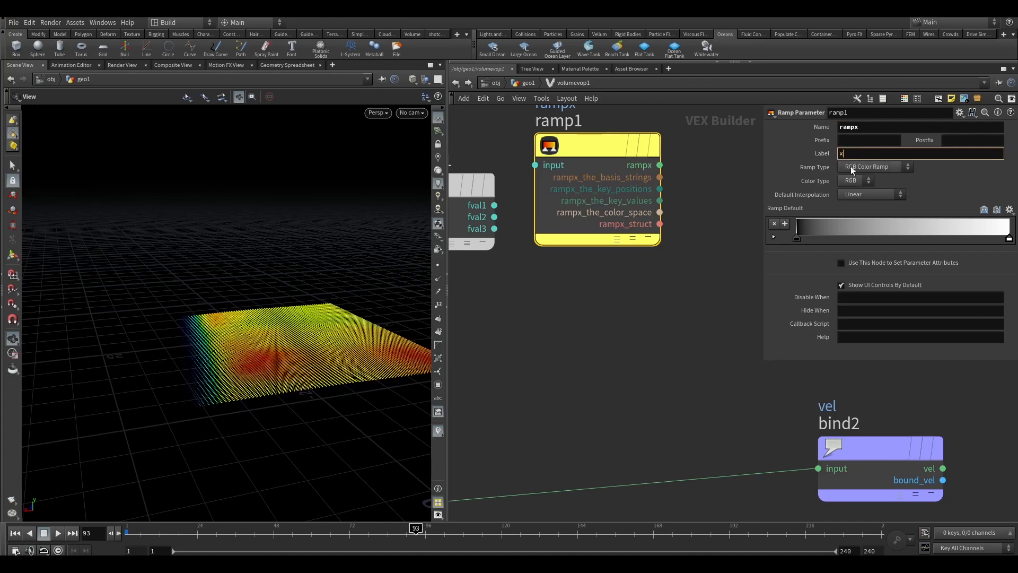
key(Return)
click(907, 167)
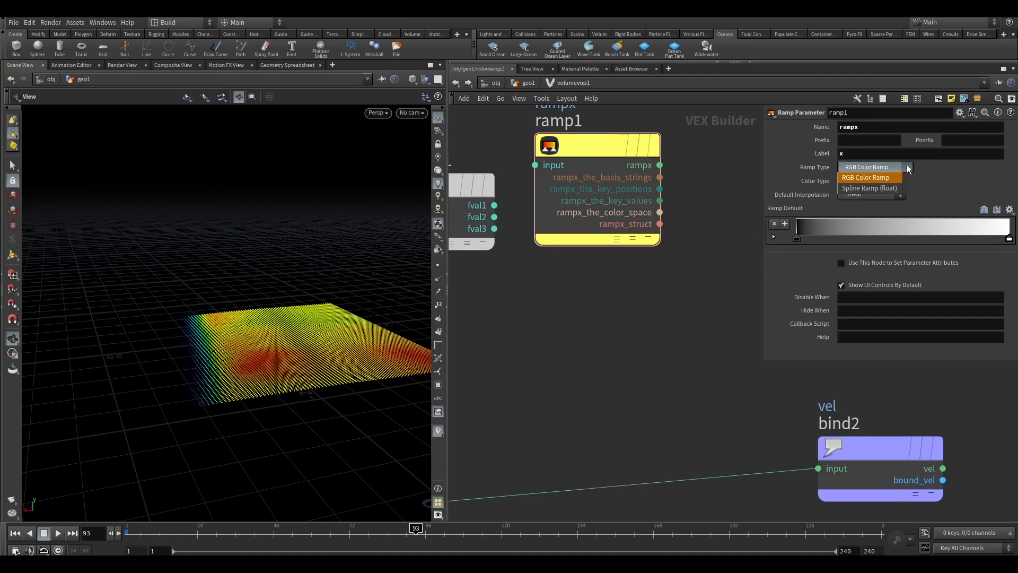
click(855, 189)
- Connect fval1 of vectofloat1 to ramp1's input and place the ramp slightly higher
middle_drag(703, 291, 722, 288)
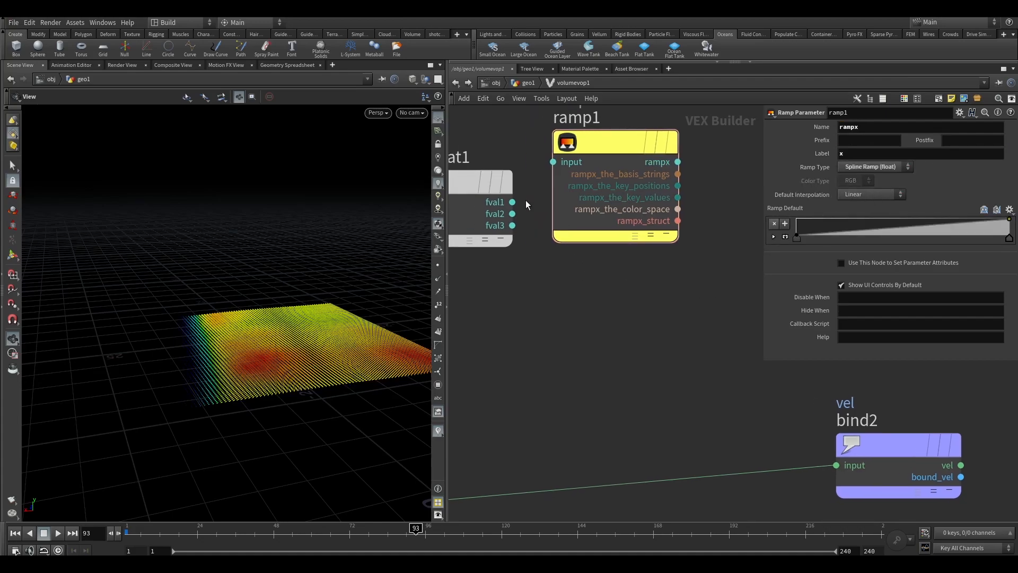
drag(619, 151, 631, 118)
scroll(605, 222, down, 2)
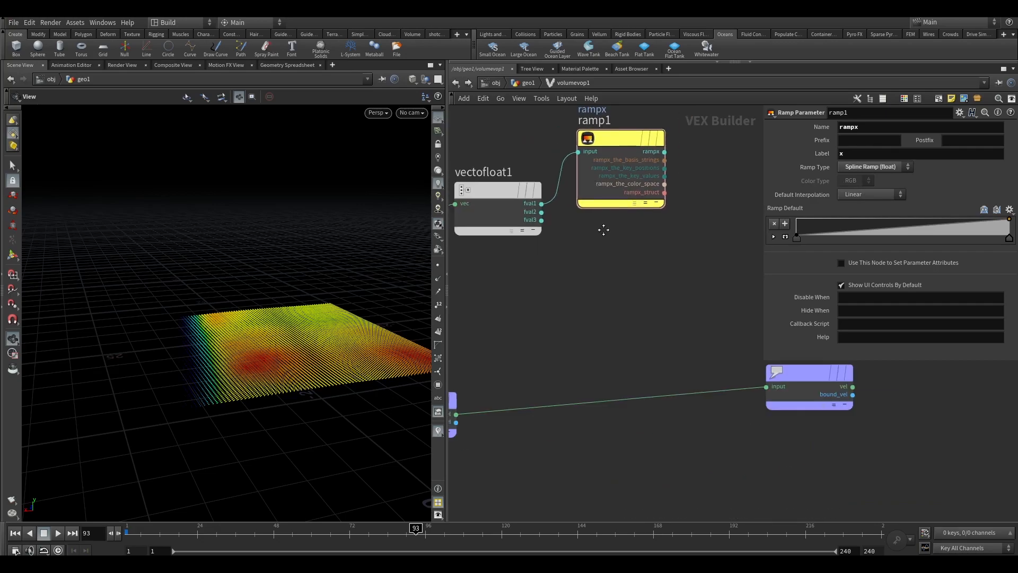
- Duplicate the ramp below the first, feed it from fval3, name it rampz and label it z
middle_drag(605, 227, 589, 273)
drag(602, 179, 565, 295)
click(862, 127)
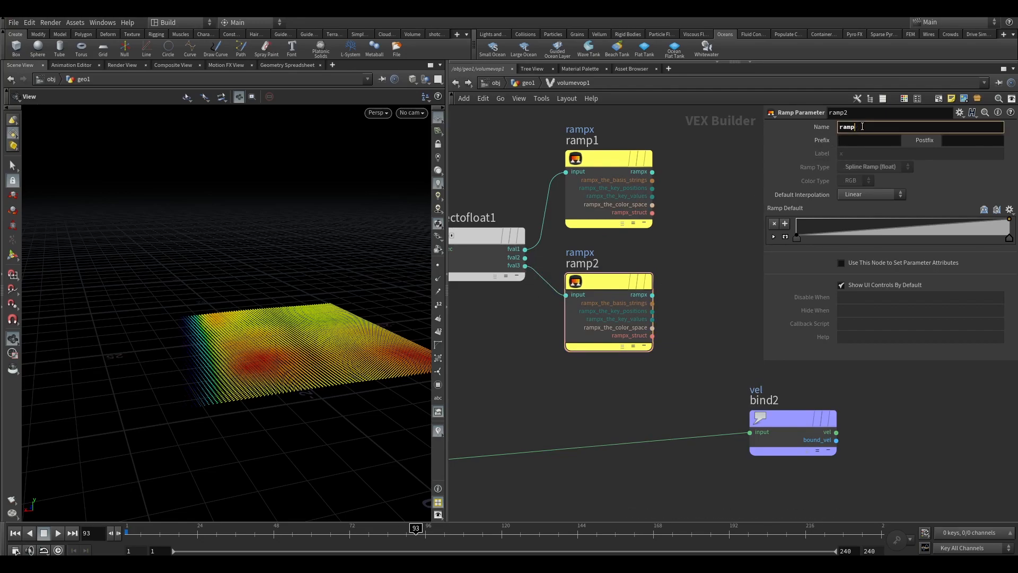
text(z)
key(Return)
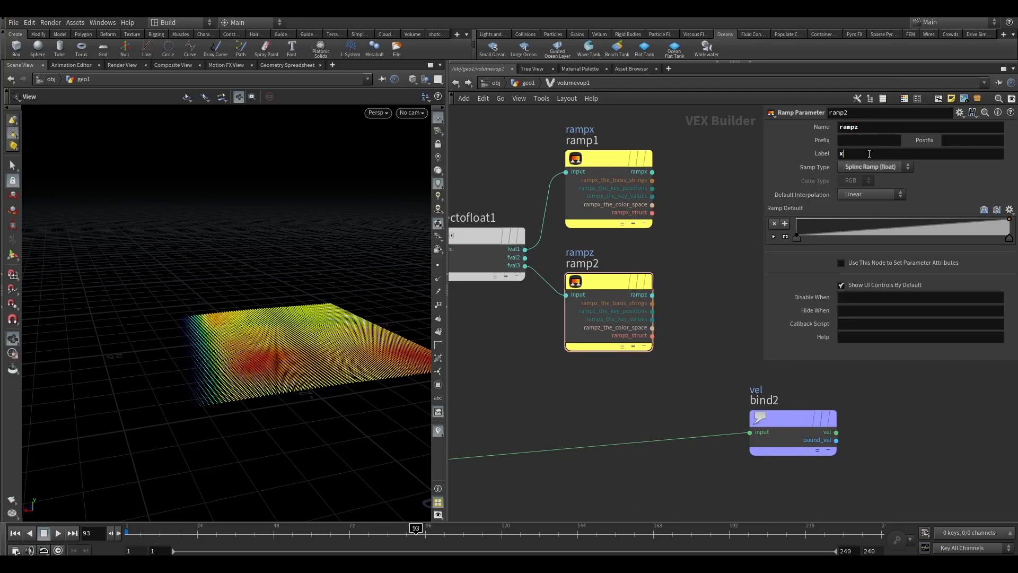
scroll(663, 265, down, 3)
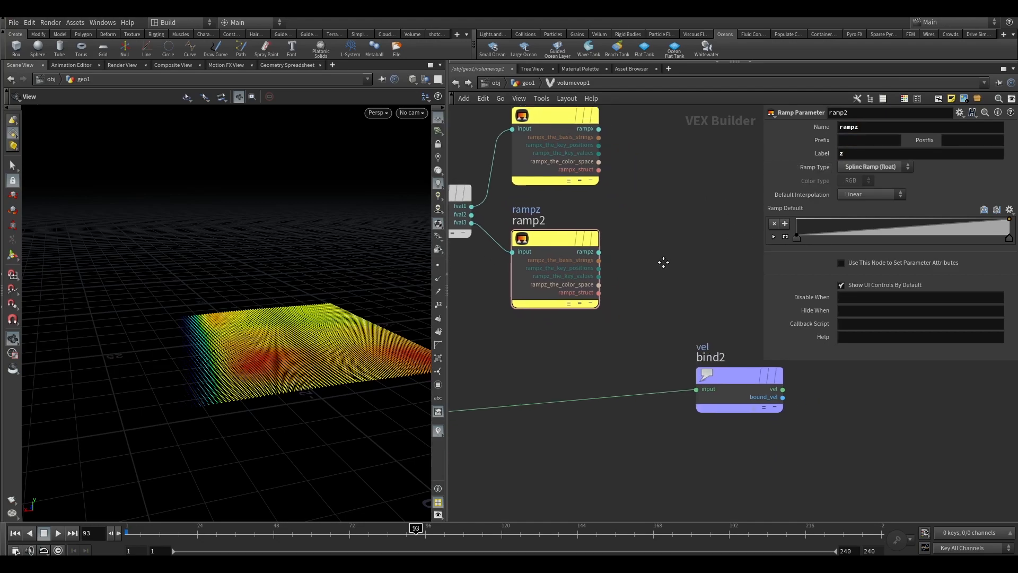
- Insert a Multiply node on the wire between the two vel binds and connect rampx to its second input
key(Tab)
text(mult)
click(667, 136)
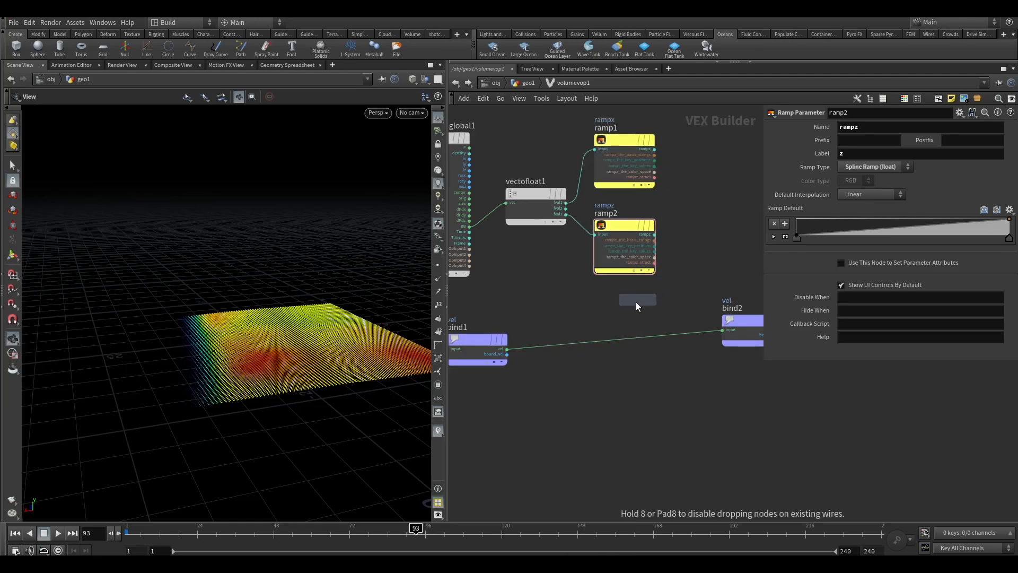
click(621, 339)
middle_drag(563, 377, 513, 422)
drag(570, 385, 634, 383)
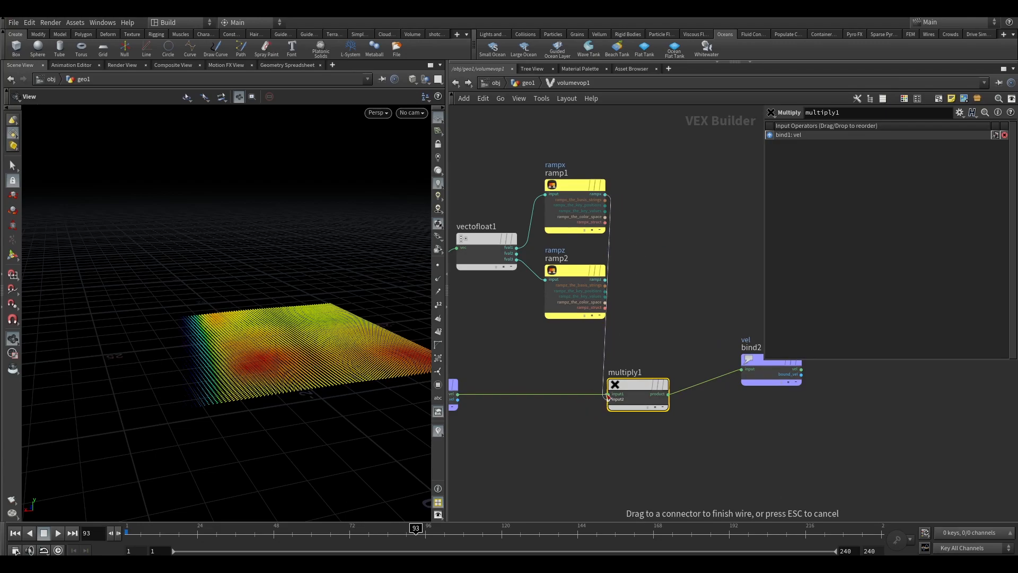
click(608, 399)
click(604, 280)
click(628, 329)
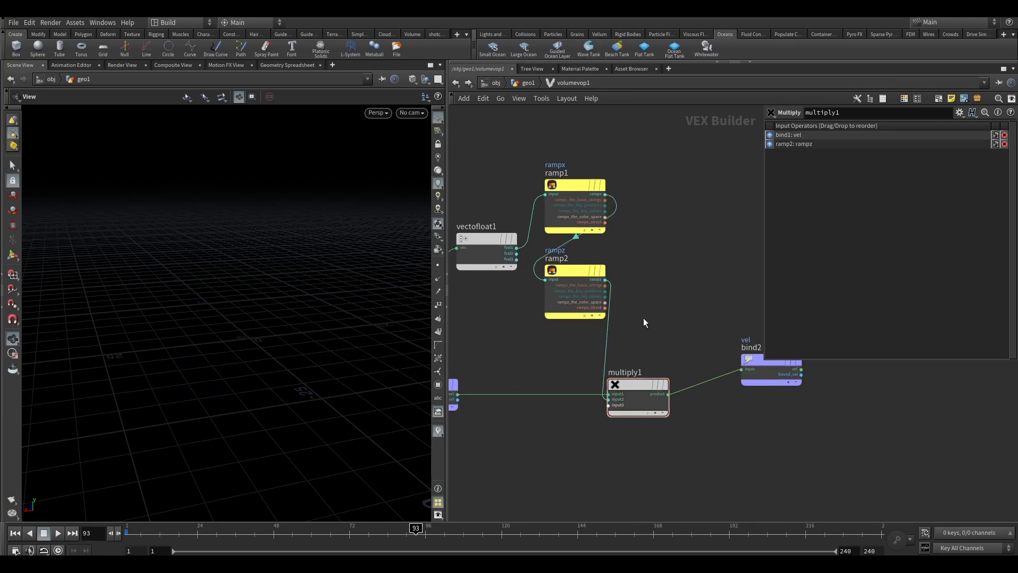
middle_drag(660, 328, 609, 329)
key(ctrl+z)
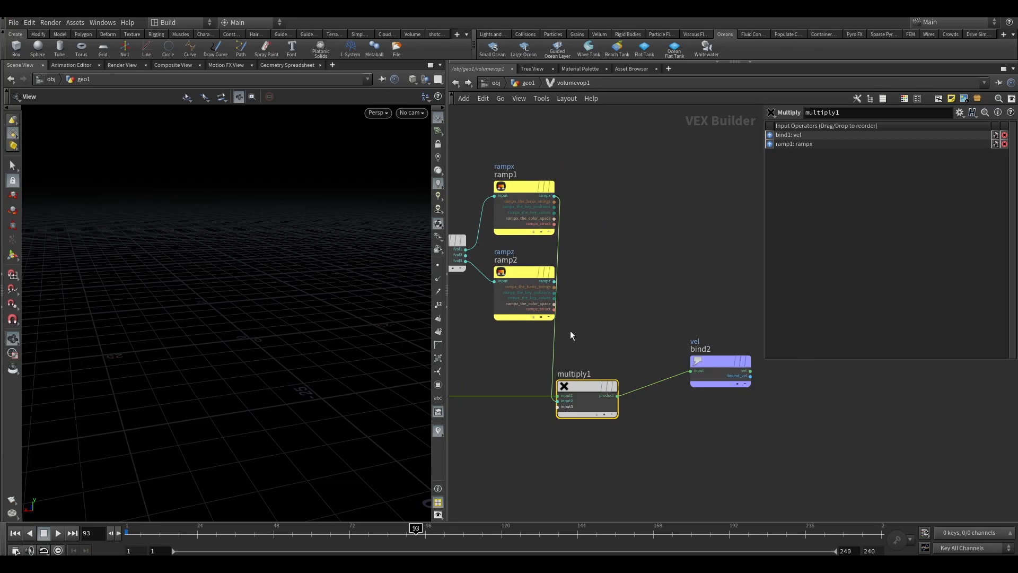
key(ctrl+z)
- Connect ramp2's rampz output to the Multiply node's third input and check the bind2 node
click(528, 290)
click(558, 406)
middle_drag(710, 368, 657, 376)
click(657, 374)
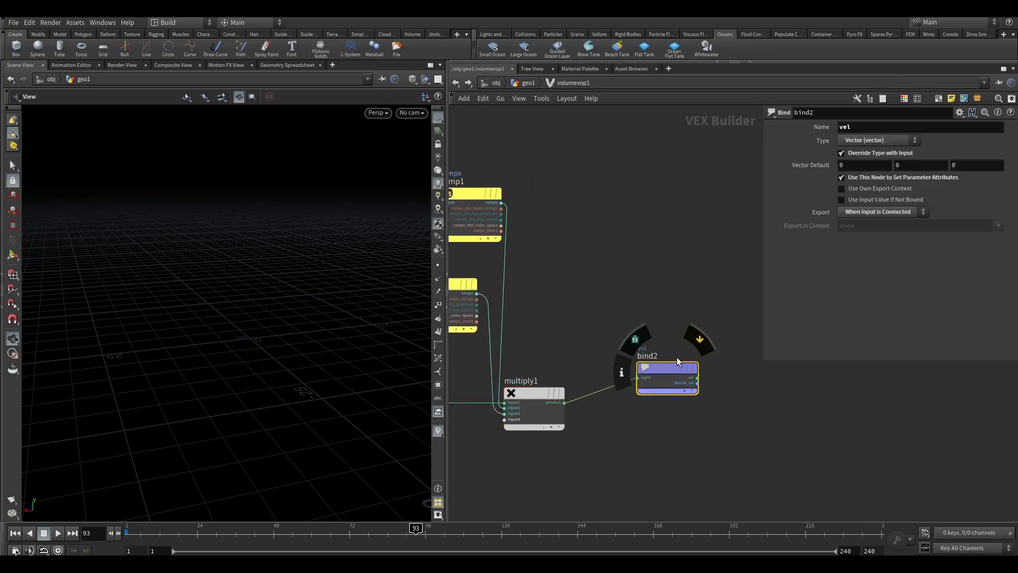
- Return to the geo1 network, display volumetrail1 and scrub the timeline to frame 13
click(520, 83)
click(544, 294)
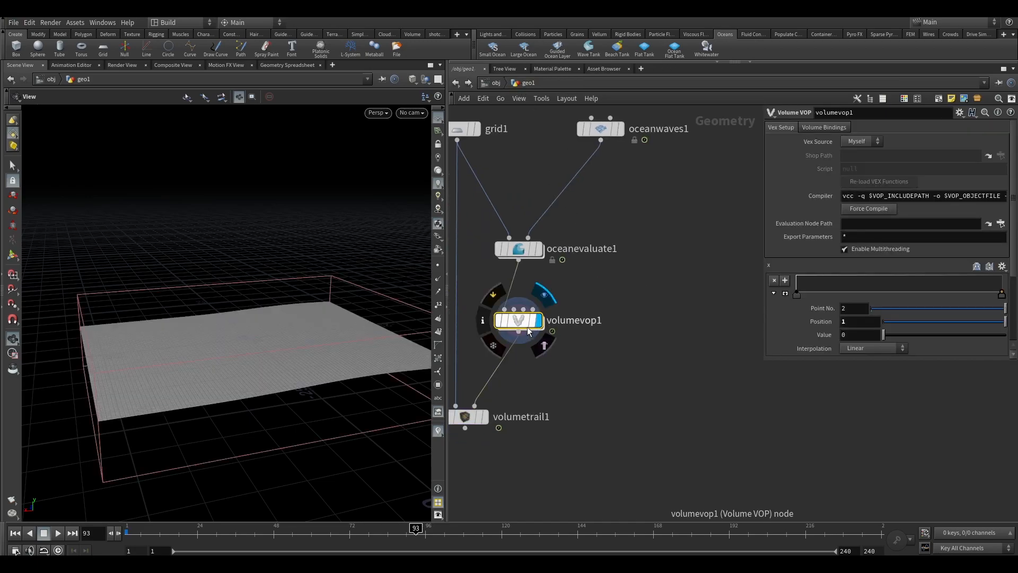
click(484, 401)
click(467, 417)
drag(135, 534, 273, 525)
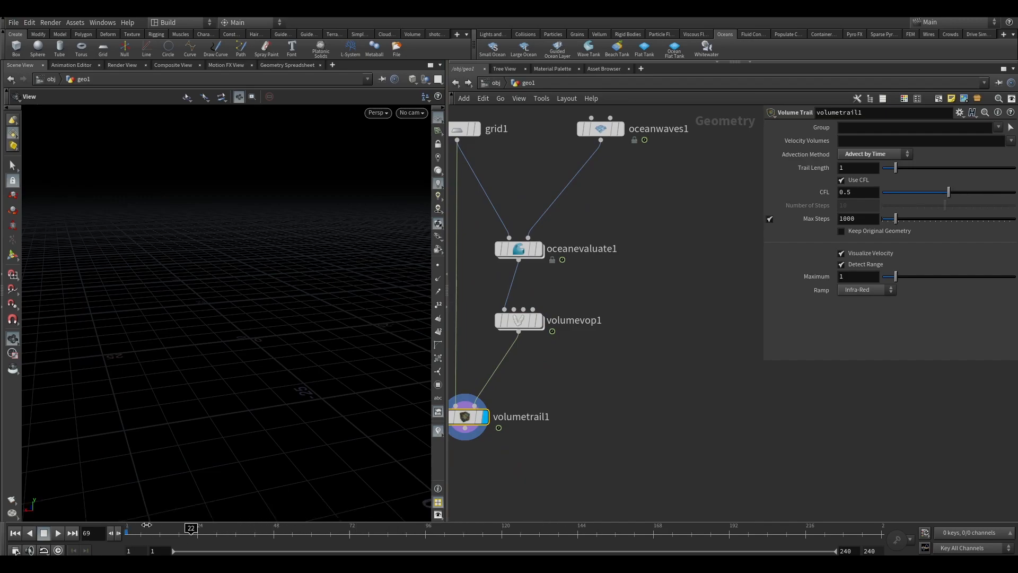
- Set the value of the x ramp's end point on volumevop1 to 1
click(517, 320)
scroll(800, 294, down, 3)
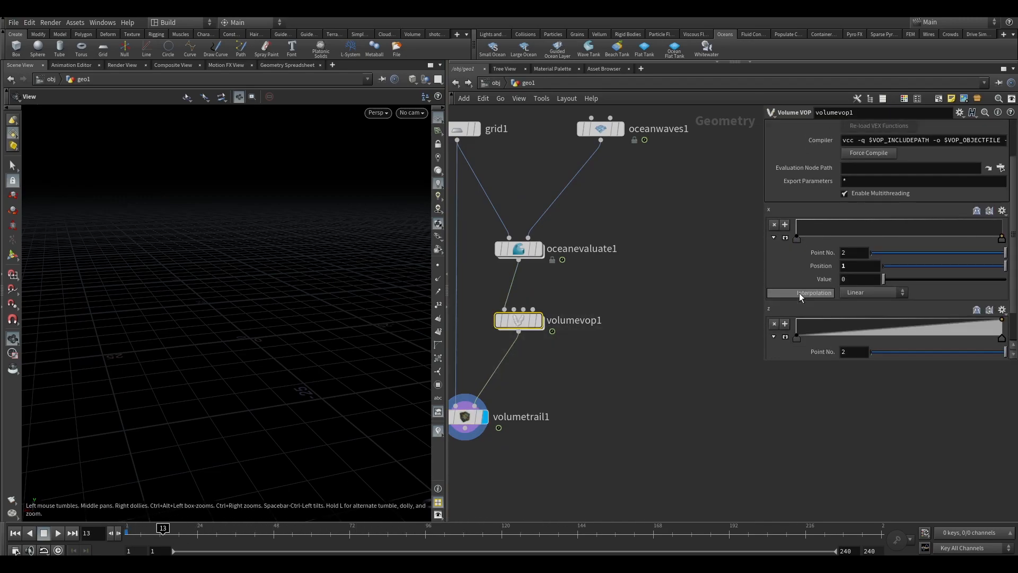
drag(1002, 205, 1003, 182)
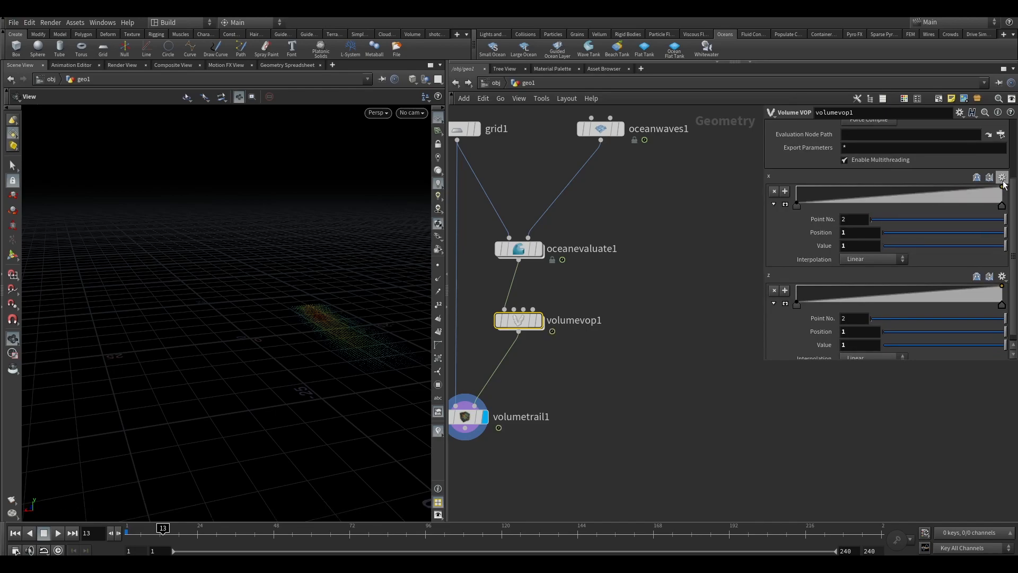
- Set the value of the x ramp's start point on volumevop1 to 1 so the ramp is flat
mouse_move(795, 199)
mouse_down()
mouse_move(797, 187)
mouse_move(788, 205)
mouse_up()
mouse_move(797, 299)
mouse_down()
mouse_move(797, 268)
mouse_move(786, 303)
mouse_move(797, 270)
mouse_move(794, 308)
mouse_up()
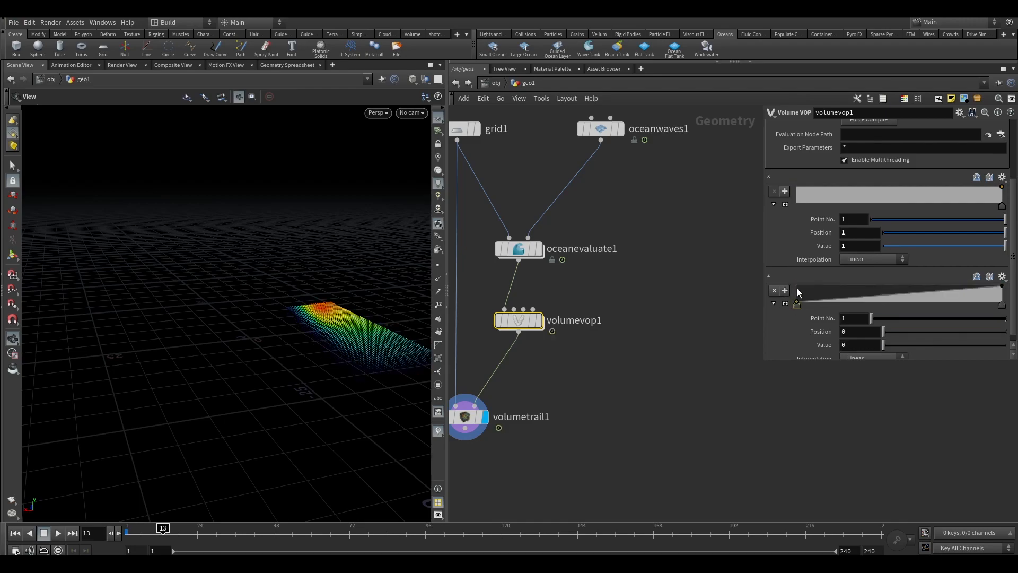
click(797, 200)
drag(797, 199, 796, 186)
key(h)
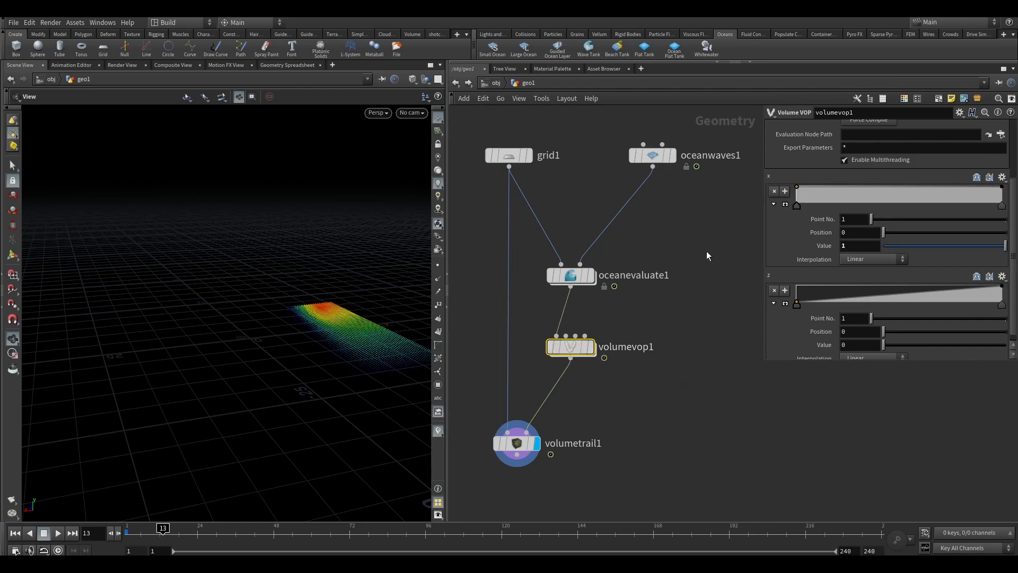
scroll(783, 346, up, 2)
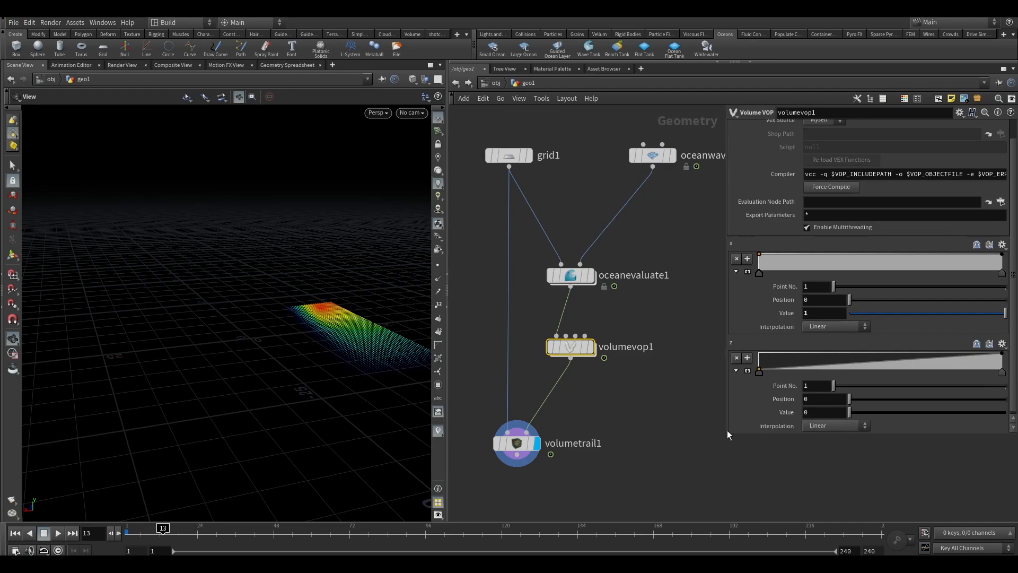
- Add an x ramp point at position about 0.74 with value 1 and lower the ramp's end point to 0
click(931, 267)
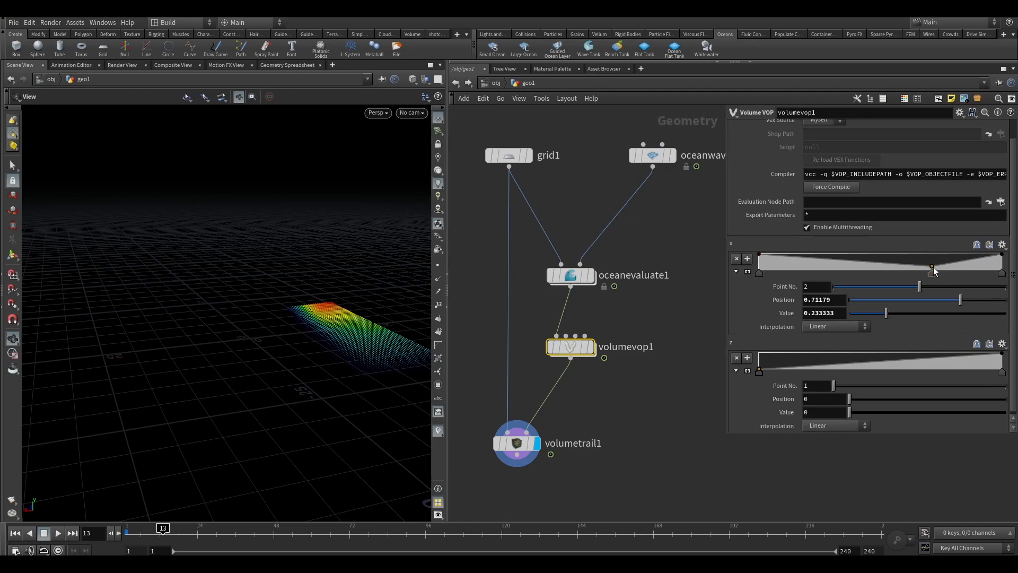
drag(932, 266, 930, 243)
click(1001, 272)
drag(1003, 267, 1006, 274)
drag(930, 272, 938, 273)
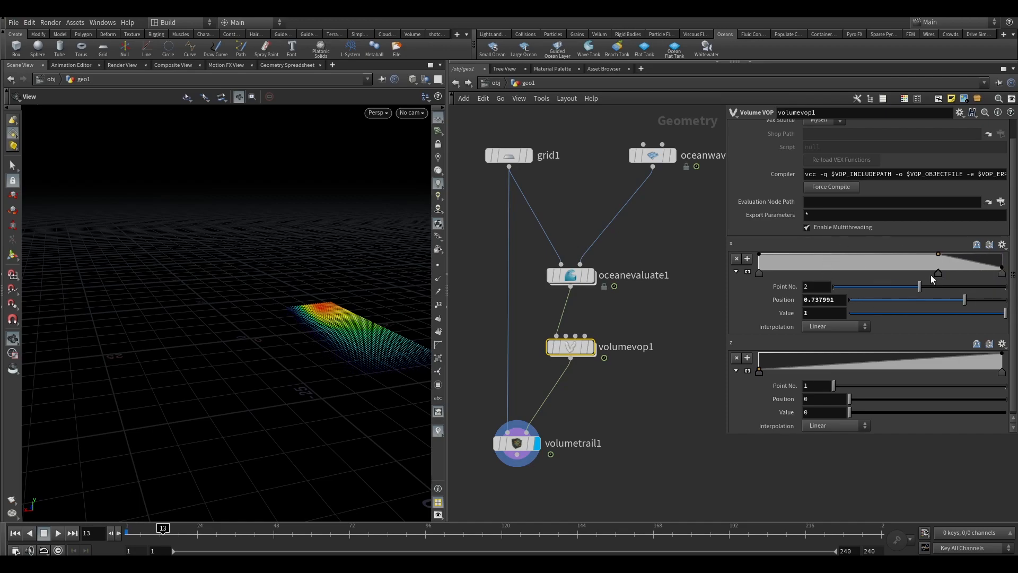
- Shape the z ramp with high points at position about 0.1 and near its end, and lower its end point
drag(787, 370, 783, 354)
drag(959, 367, 1004, 367)
click(1002, 356)
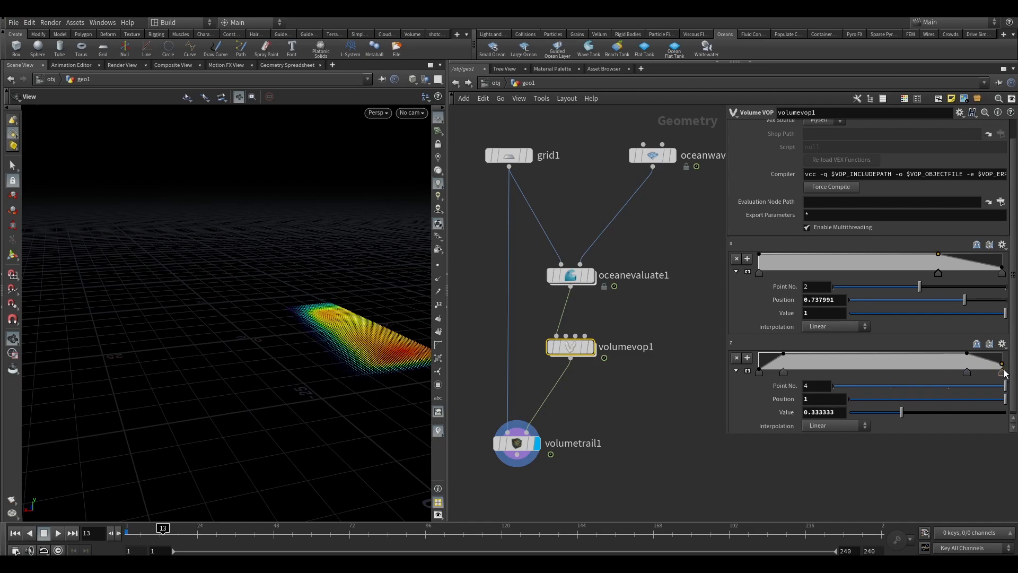
click(784, 373)
- At frame 1, move the z ramp's second point to position about 0.122 and keyframe its position
click(15, 533)
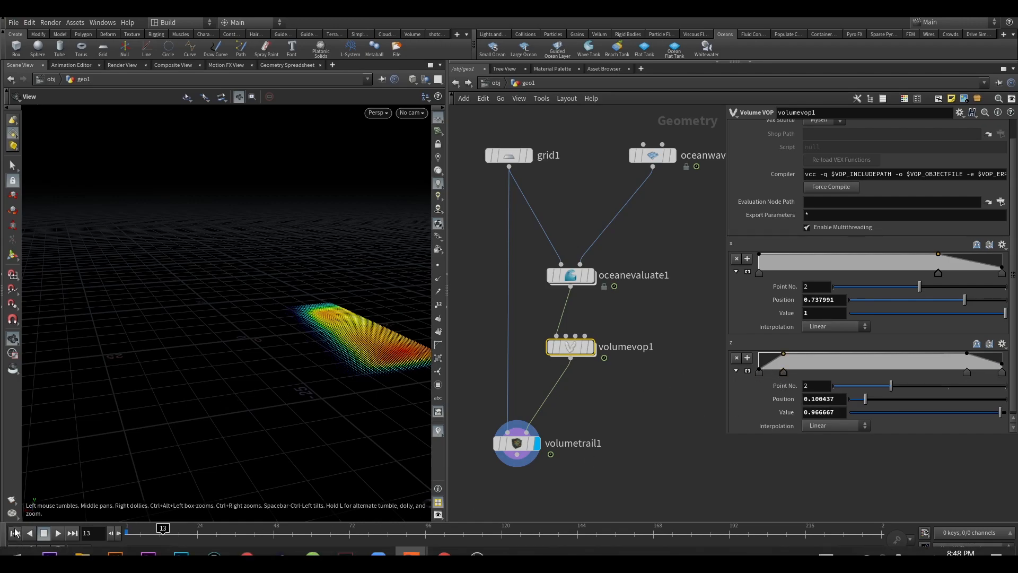
mouse_move(785, 374)
mouse_down()
mouse_move(826, 368)
mouse_move(787, 369)
mouse_up()
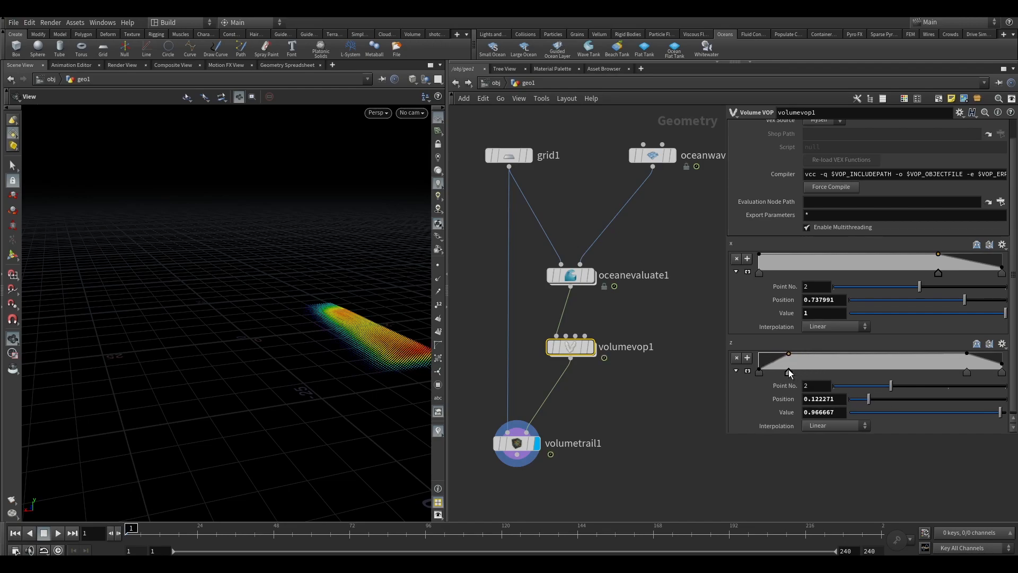
alt+click(790, 401)
- At frame 123, move the z ramp's second point to position about 0.7 and keyframe its position
drag(139, 531, 522, 510)
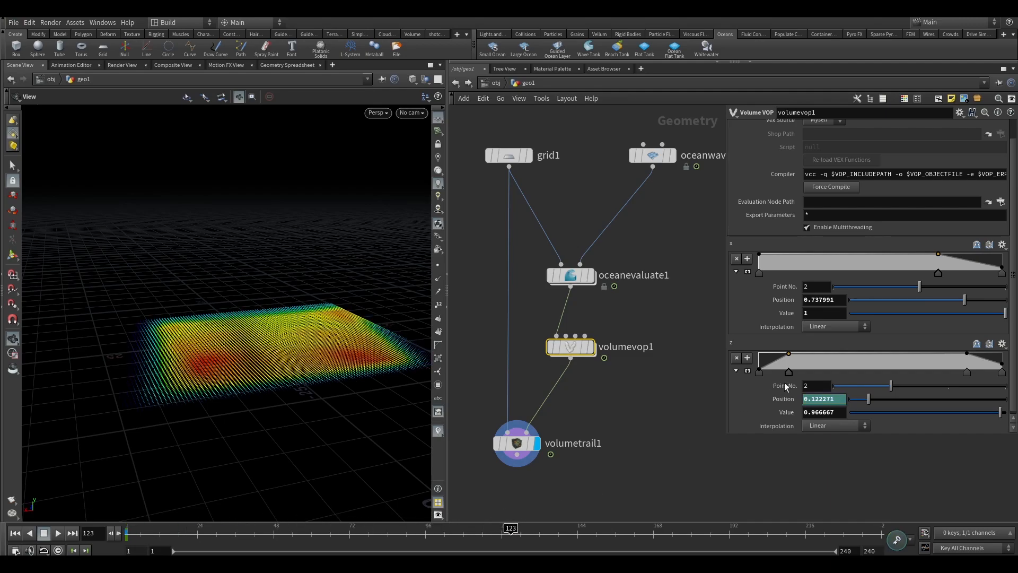
drag(789, 371, 930, 366)
alt+click(782, 399)
- Scrub through the animation, then keyframe the z ramp's first point value at 0 around frame 72
drag(508, 529, 479, 532)
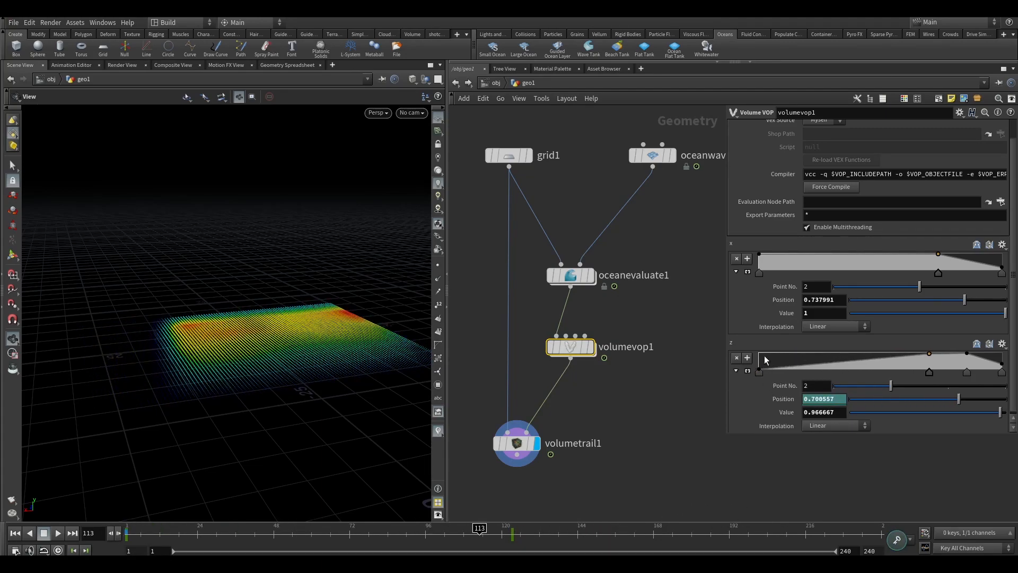
drag(514, 536, 306, 540)
click(760, 373)
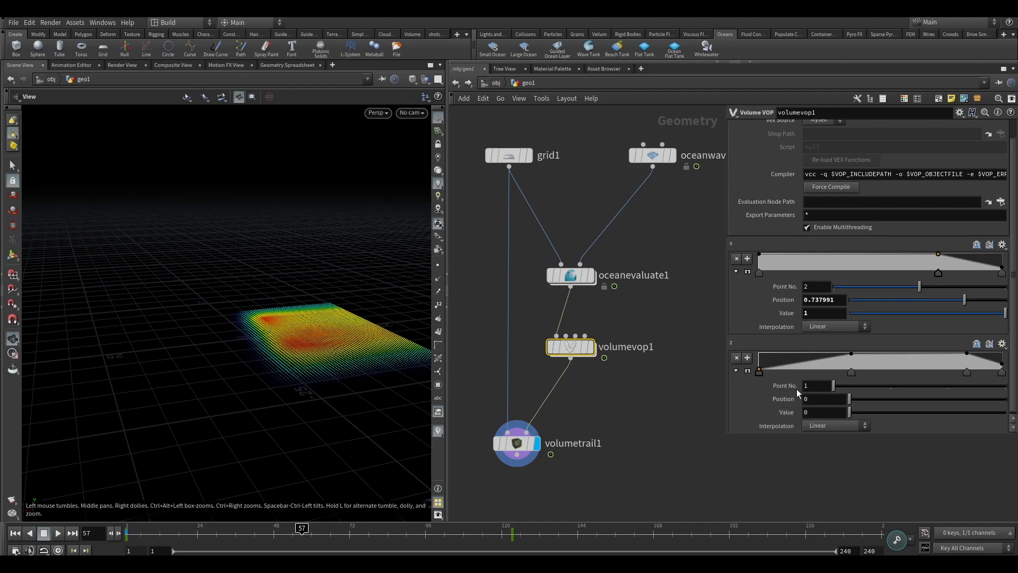
drag(333, 532, 501, 527)
alt+click(822, 412)
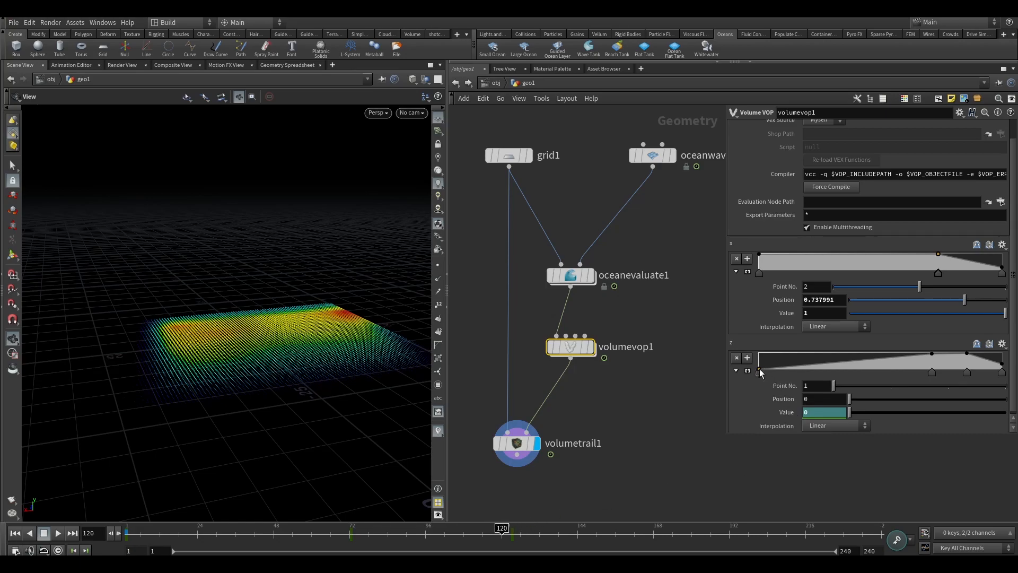
- At frame 120, set the z ramp's first point value to 0.823, keyframe it and return to frame 1
drag(850, 412, 978, 403)
alt+click(810, 413)
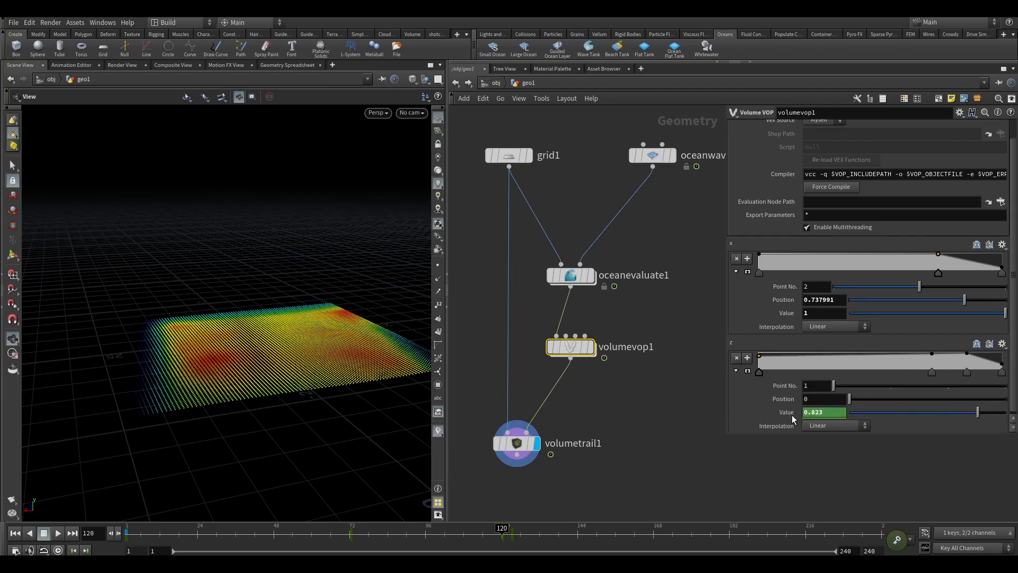
mouse_move(503, 527)
mouse_down()
mouse_move(153, 522)
mouse_move(627, 525)
mouse_move(126, 524)
mouse_up()
scroll(586, 416, down, 3)
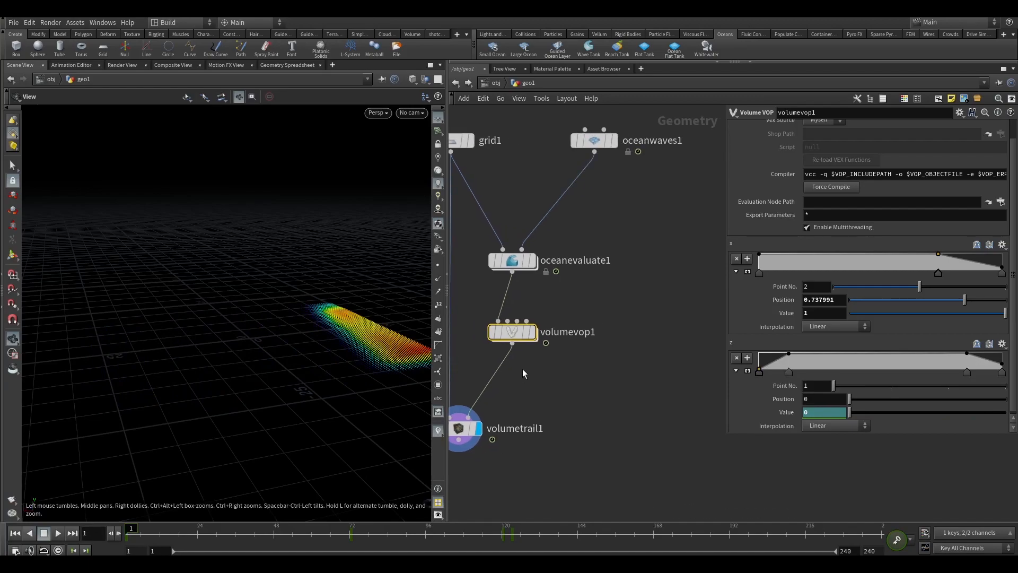
- Switch to the other open Houdini scene and check its volumetrail1 node while scrubbing the timeline
key(alt+Tab)
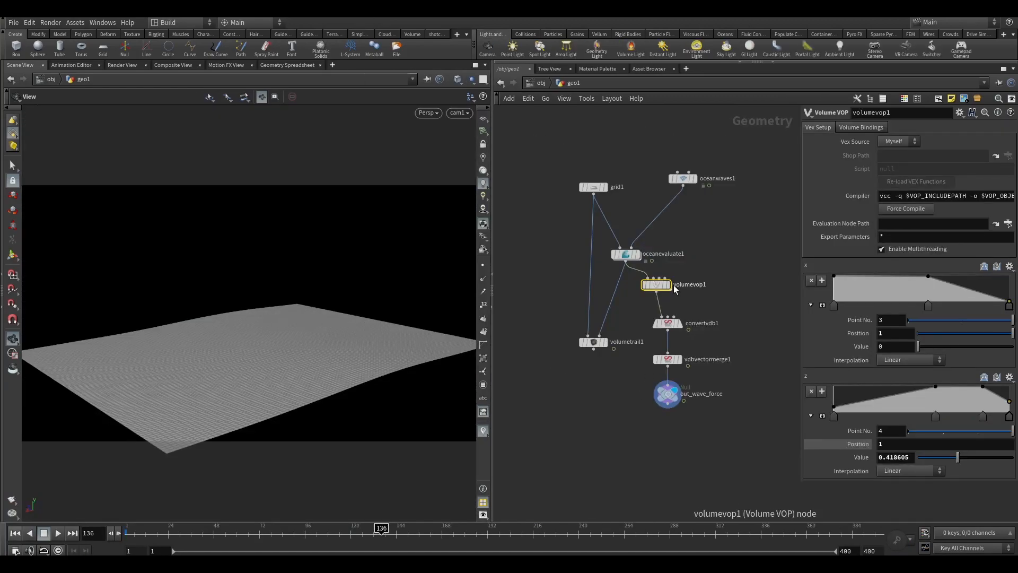
click(604, 342)
drag(163, 540, 256, 514)
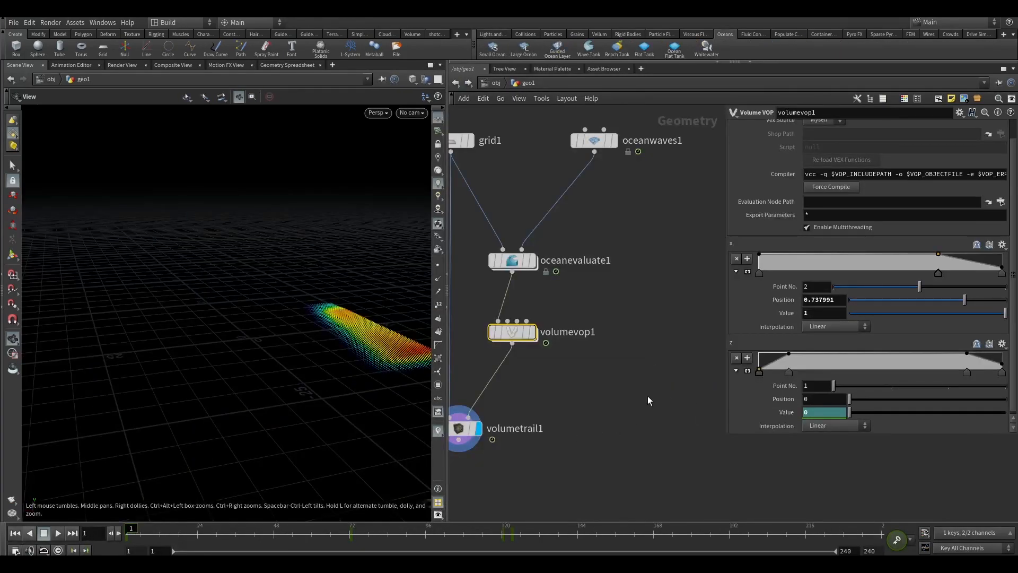
- Append a Convert VDB node to volumevop1's output and set it to convert to VDB
middle_drag(648, 395, 707, 394)
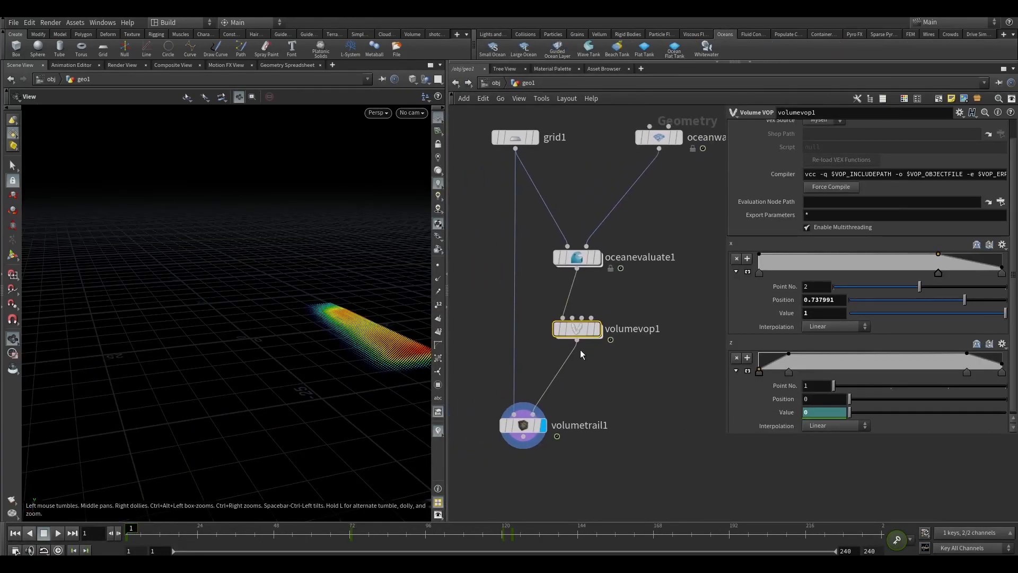
drag(578, 333, 604, 329)
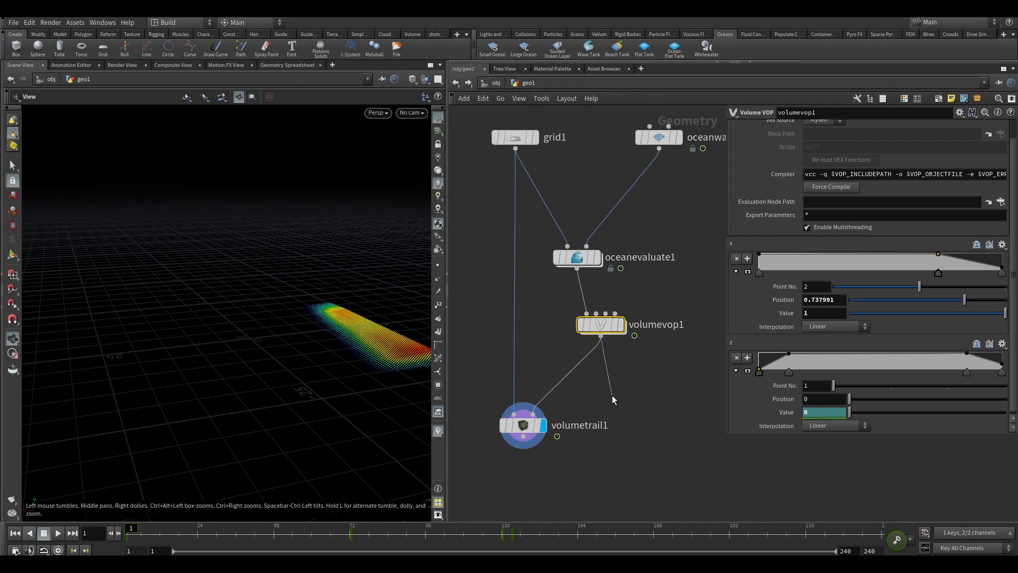
key(Tab)
text(conve)
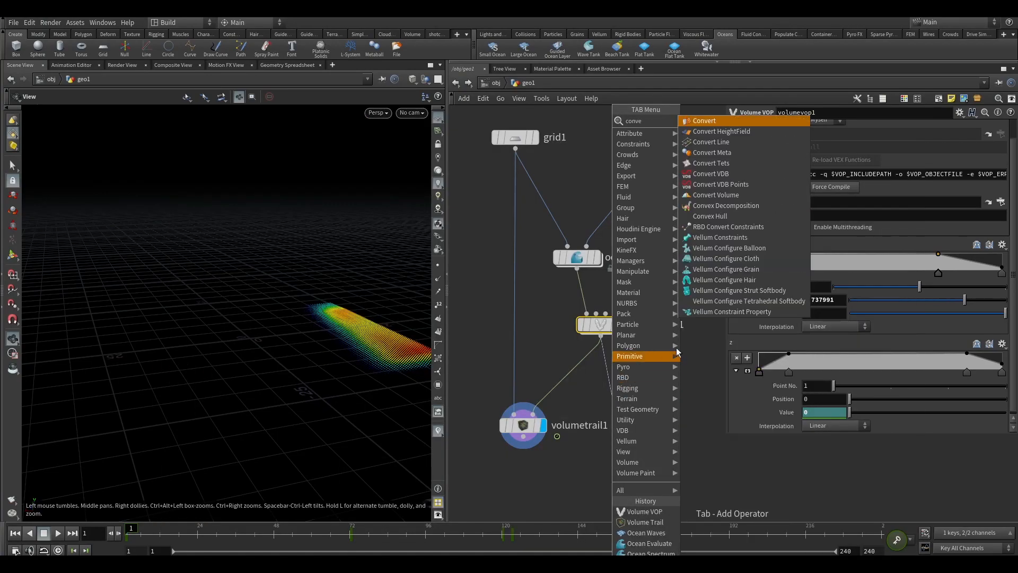
click(726, 175)
click(631, 395)
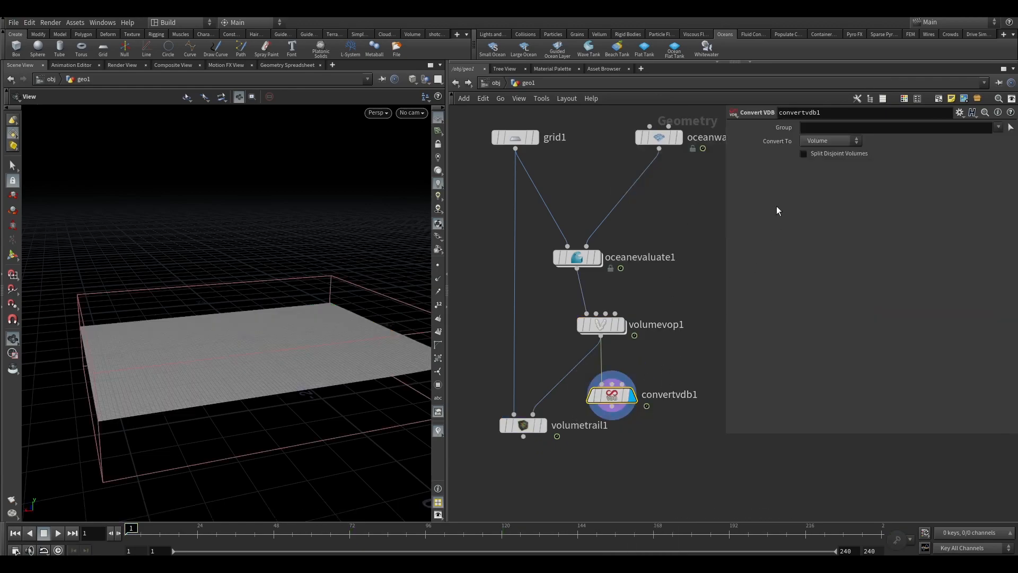
click(821, 140)
click(832, 162)
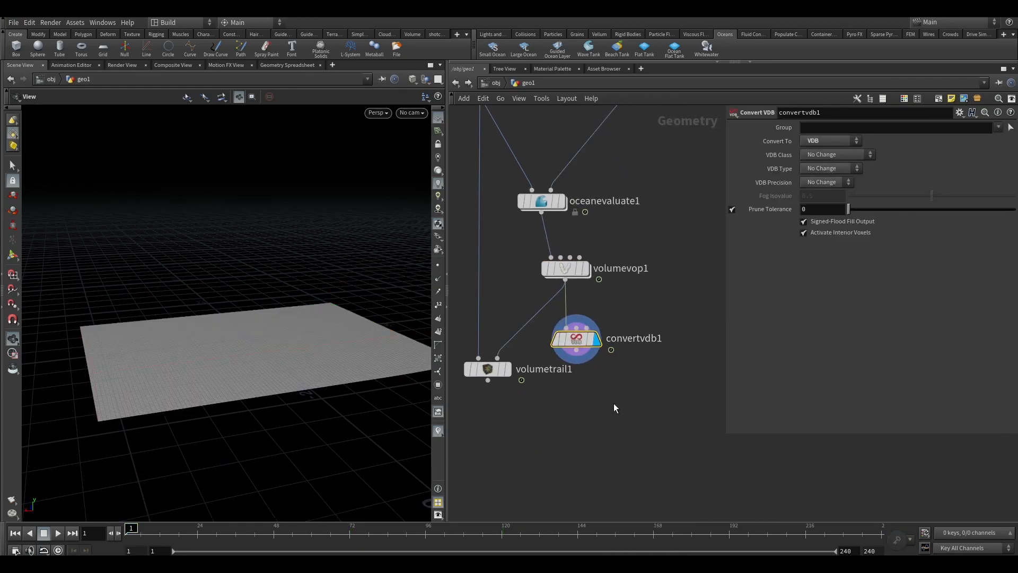
- Add a VDB Vector Merge node below convertvdb1 and connect convertvdb1's output to it
key(Tab)
text(vdb)
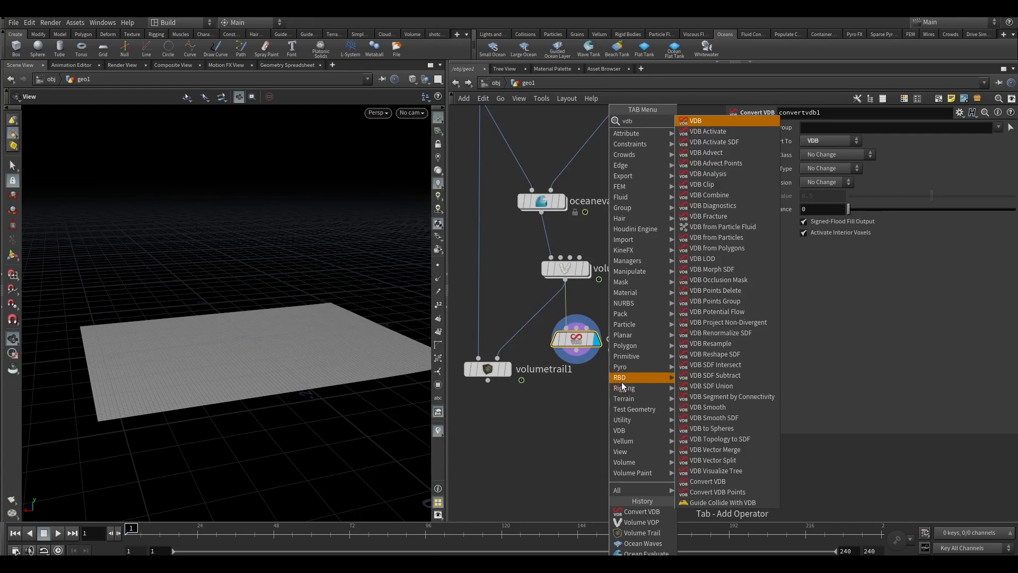
text(mer)
click(715, 122)
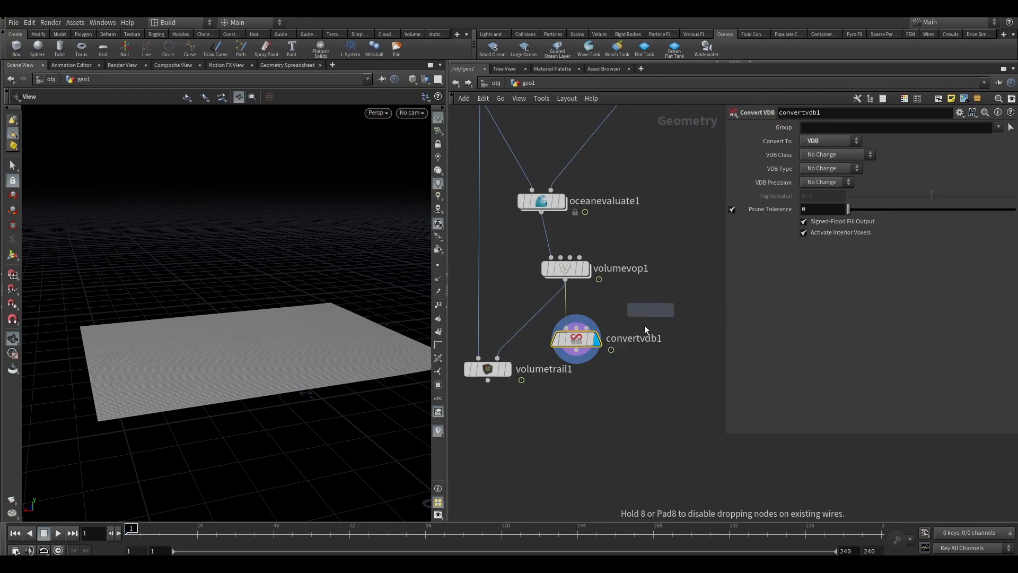
click(595, 396)
click(576, 350)
click(596, 384)
middle_drag(600, 445, 597, 387)
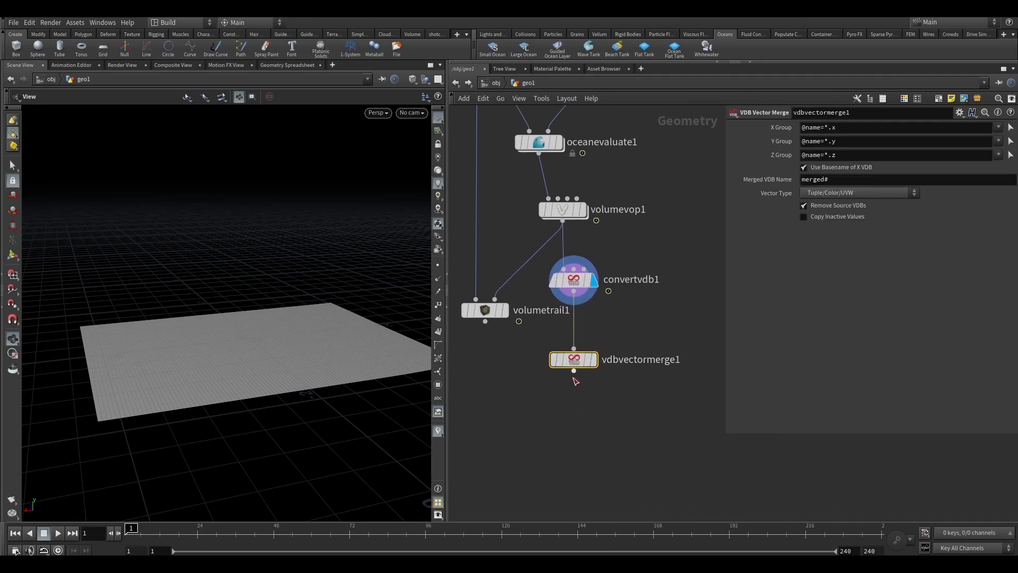
- Place a Null node below vdbvectormerge1, connect the merge output to it and display it
click(573, 371)
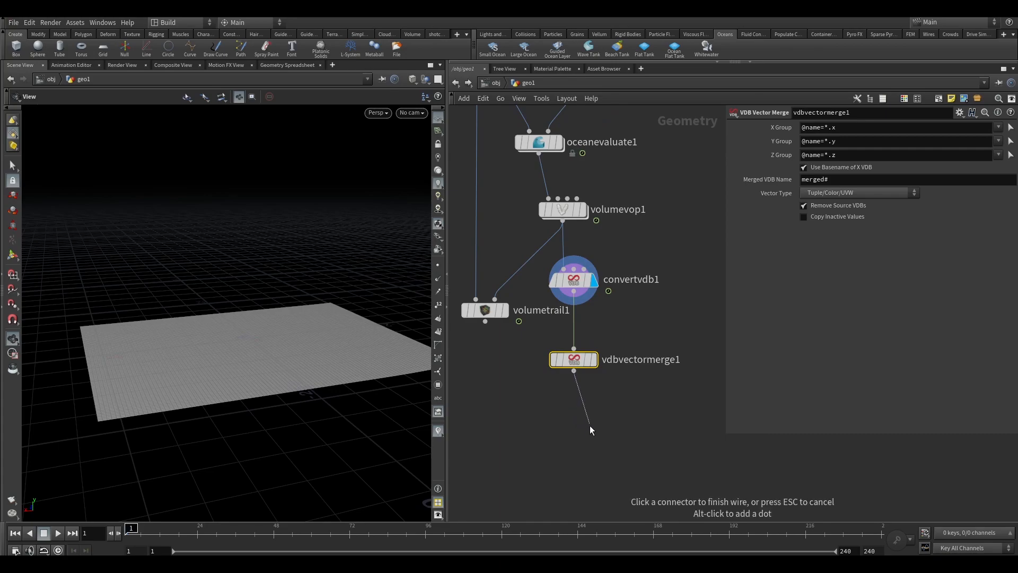
key(Escape)
key(n)
click(578, 423)
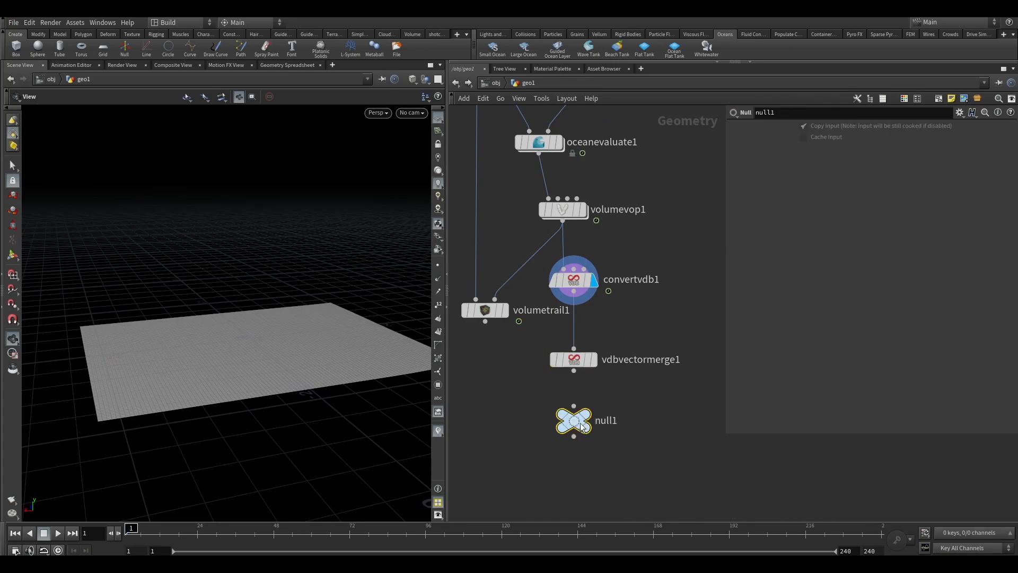
drag(574, 371, 575, 406)
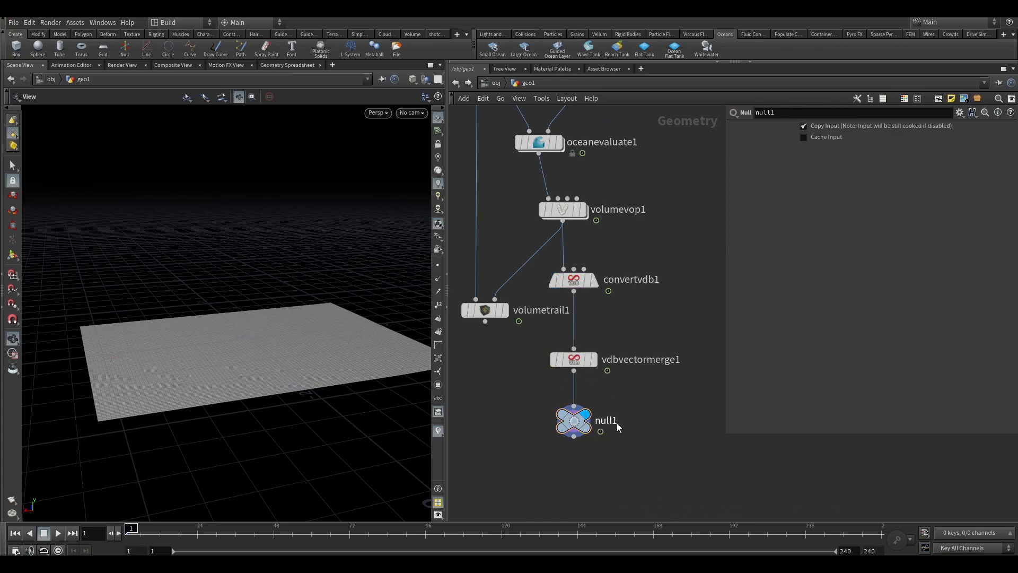
- Rename the Null node as out_wave_vel and copy the node
double_click(609, 420)
text(O)
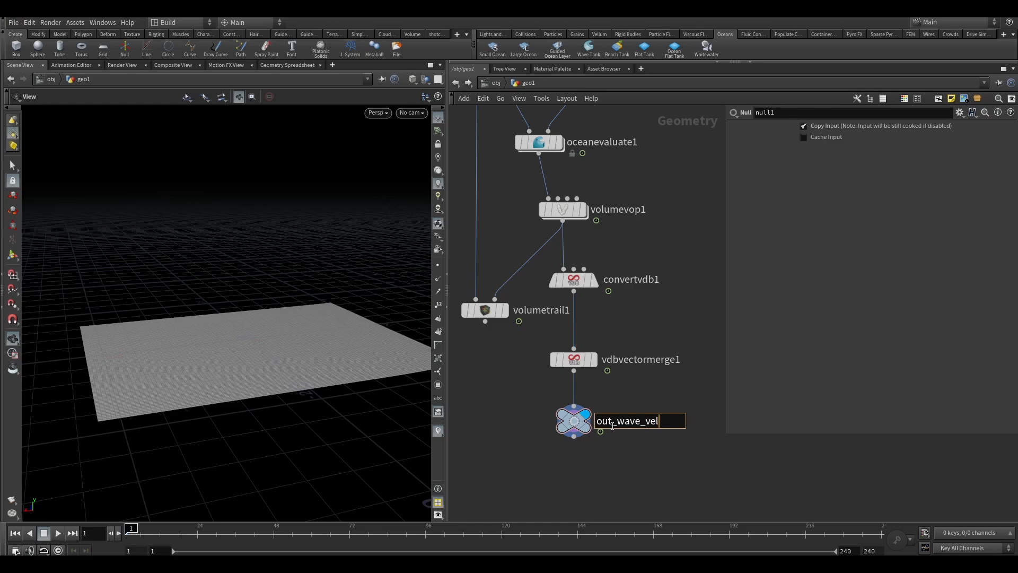
key(Return)
key(ctrl+c)
- Go up to the object level, open AutoDopNetwork and move the flattank node aside to make room
middle_drag(499, 218, 552, 250)
click(496, 83)
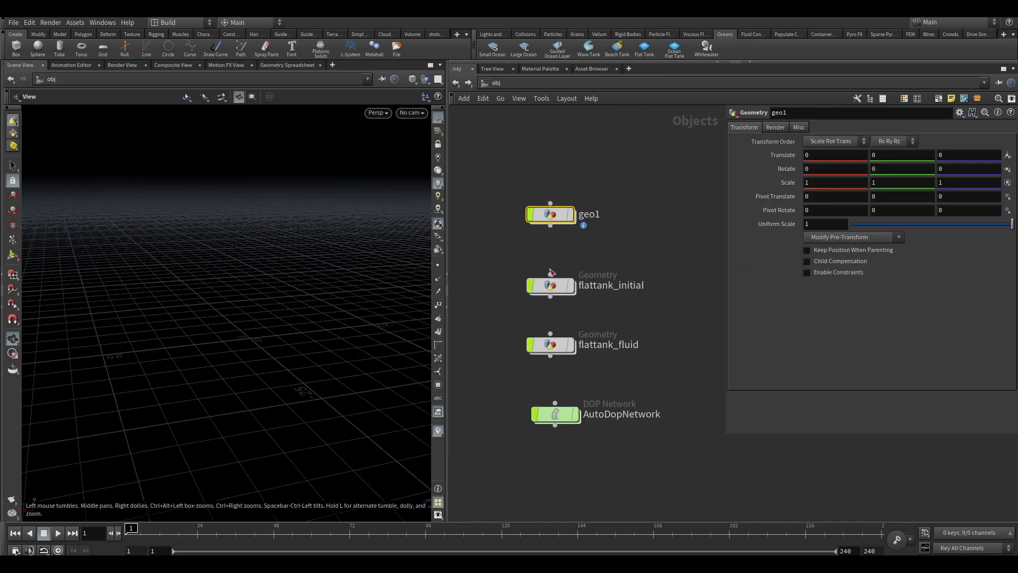
double_click(555, 414)
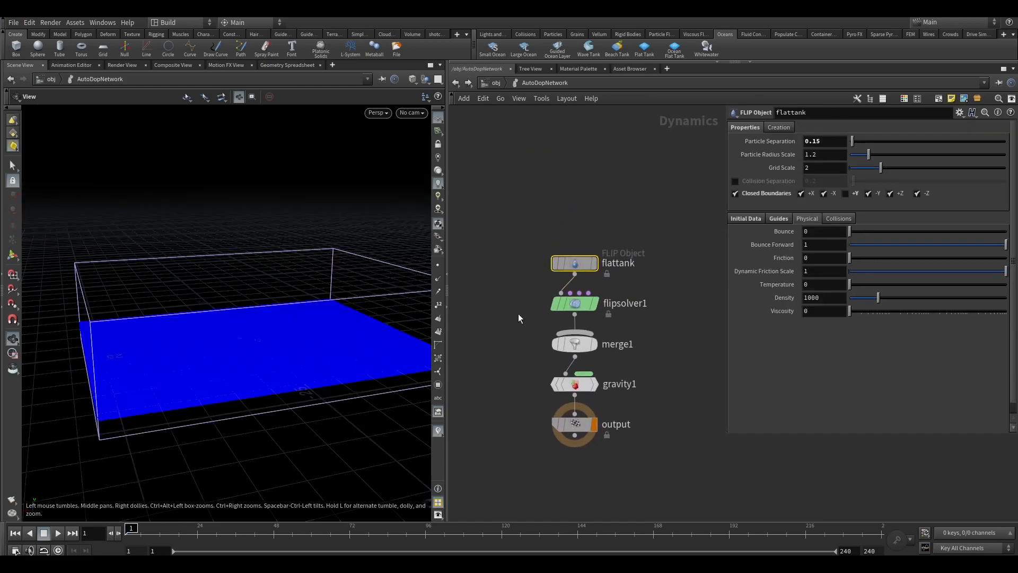
middle_drag(654, 291, 741, 275)
drag(665, 245, 568, 239)
middle_drag(645, 232, 578, 237)
- Add a Volume Source node above flipsolver1 and connect it to the solver's Volume Velocity input
key(Tab)
text(v)
key(BackSpace)
text(volu)
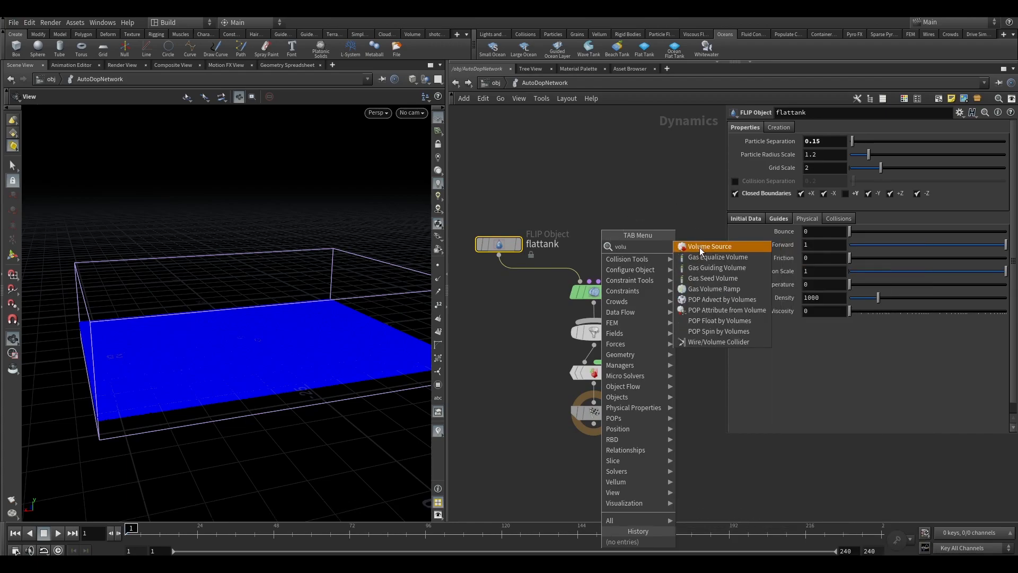
click(699, 247)
click(664, 200)
drag(666, 209, 603, 277)
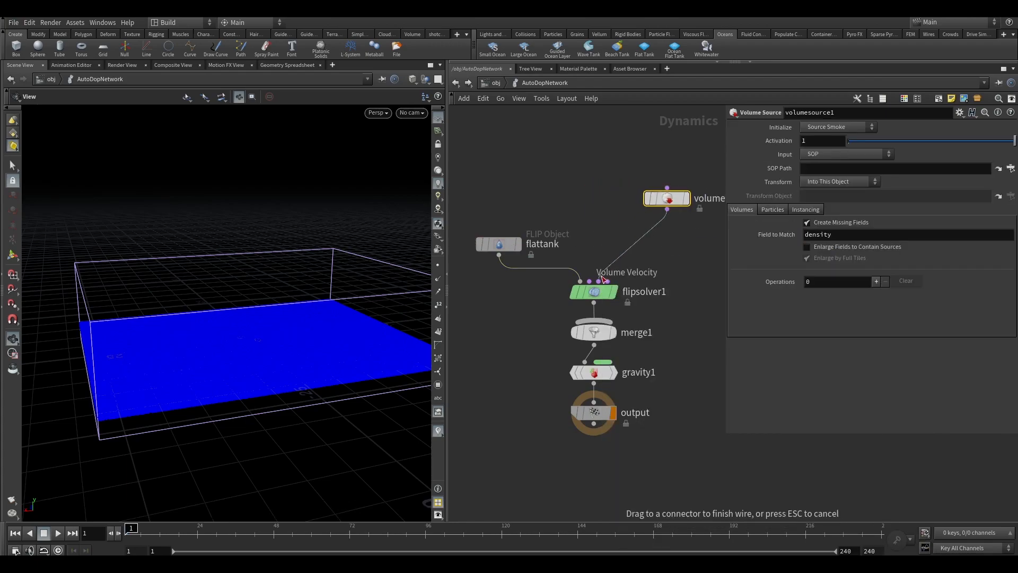
click(600, 279)
- Set volumesource1's SOP path to /obj/geo1/out_wave_vel and add one operation with Vector field rank
click(822, 168)
key(ctrl+v)
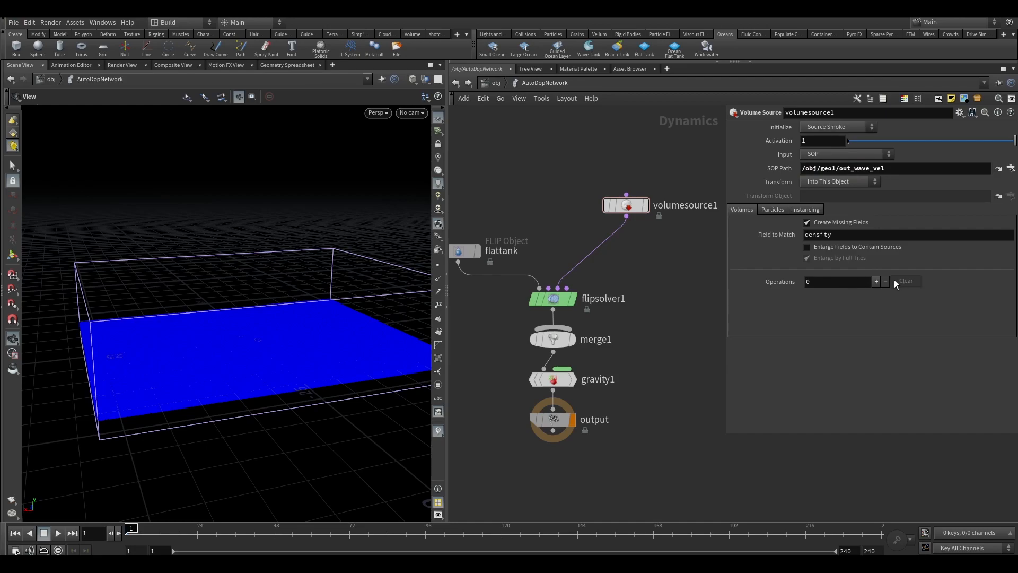
click(876, 281)
click(846, 309)
click(846, 319)
- Set volumesource1's Source Volume and Target Field to vel and its Scale to .8
click(844, 321)
text(vel)
click(853, 335)
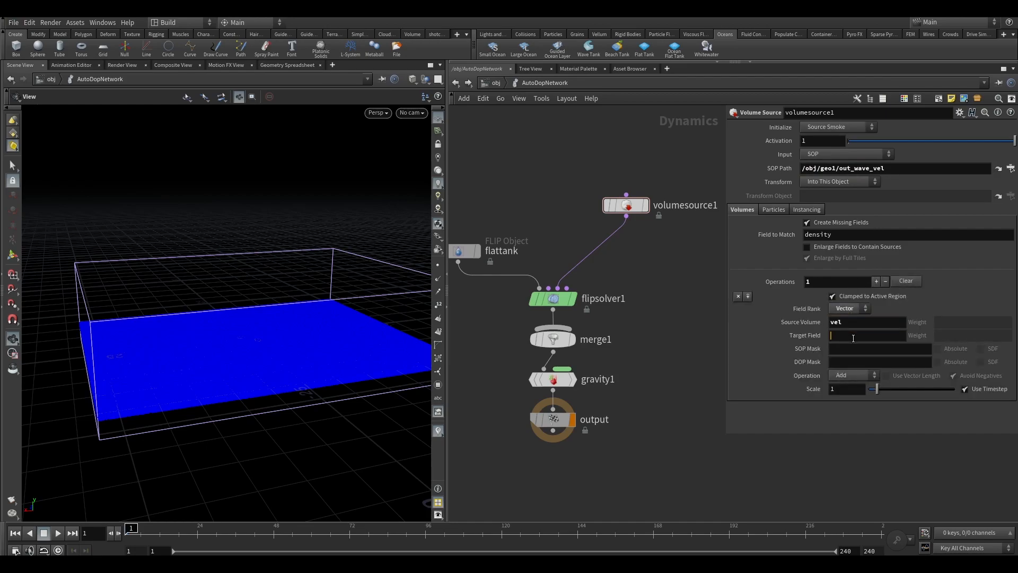
text(vel)
key(Return)
text(8.)
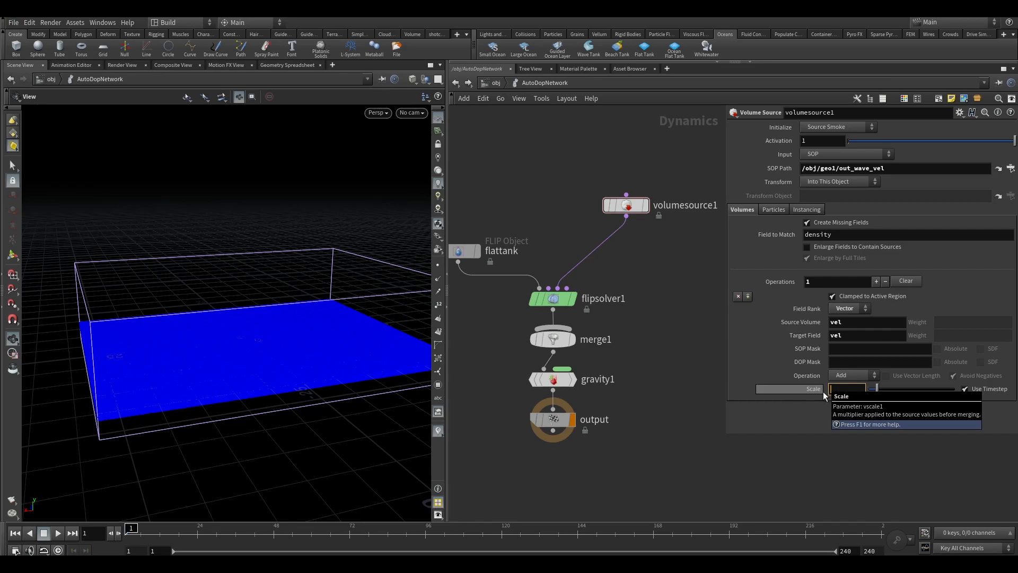
key(BackSpace)
key(BackSpace)
text(.8)
key(Return)
- Move volumesource1 aside and insert a Merge node on its wire to flipsolver1
middle_drag(648, 370, 635, 375)
middle_drag(633, 269, 659, 304)
drag(636, 244, 596, 220)
key(Tab)
text(merge)
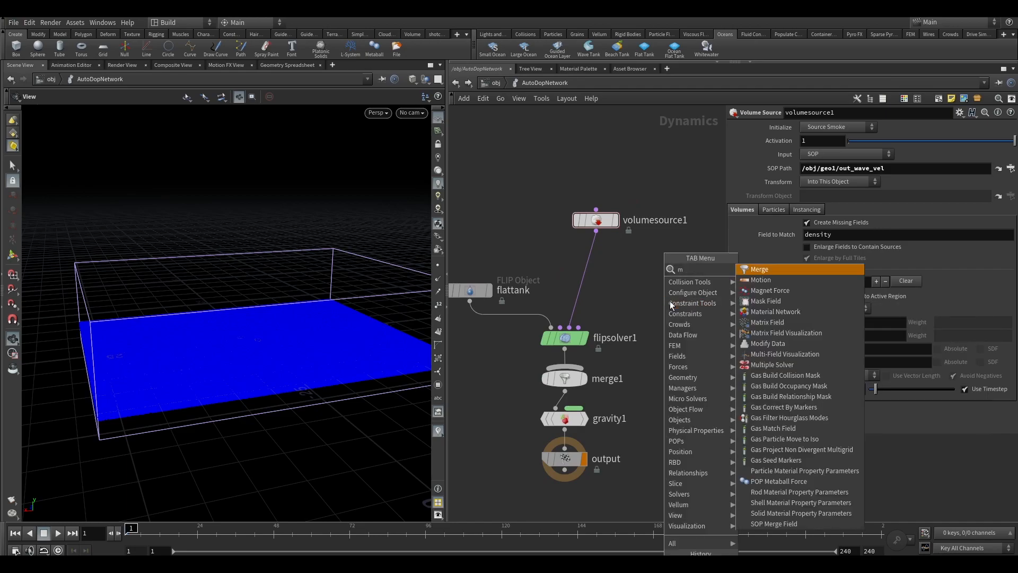
click(746, 272)
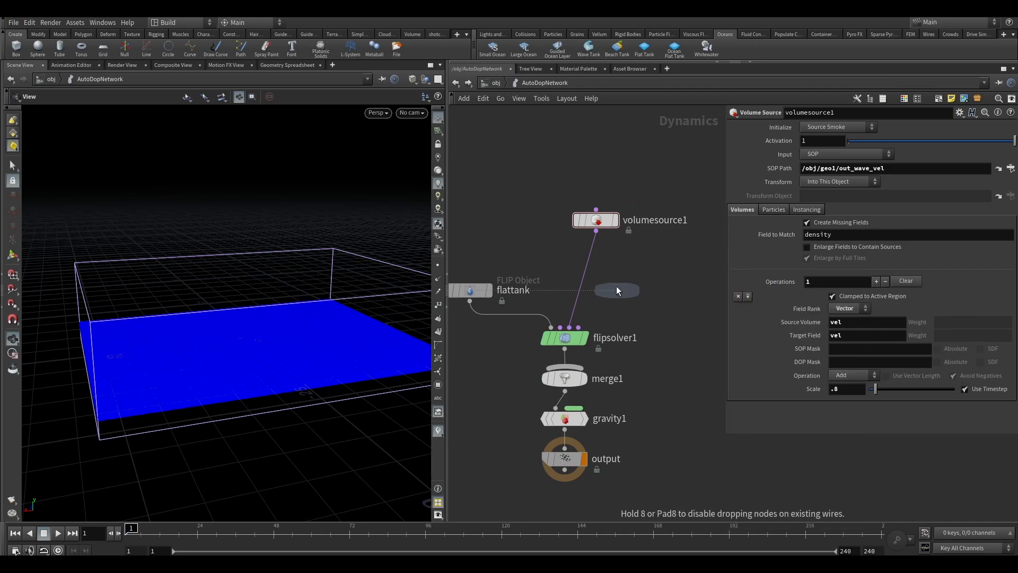
click(607, 280)
mouse_move(607, 280)
mouse_down()
mouse_move(588, 278)
mouse_move(612, 291)
mouse_move(587, 282)
mouse_move(608, 290)
mouse_up()
click(606, 278)
key(Escape)
- Add a Gas Vortex Confinement node, connect it to merge2 and set its Confinement Scale to 0.25
key(Tab)
text(g)
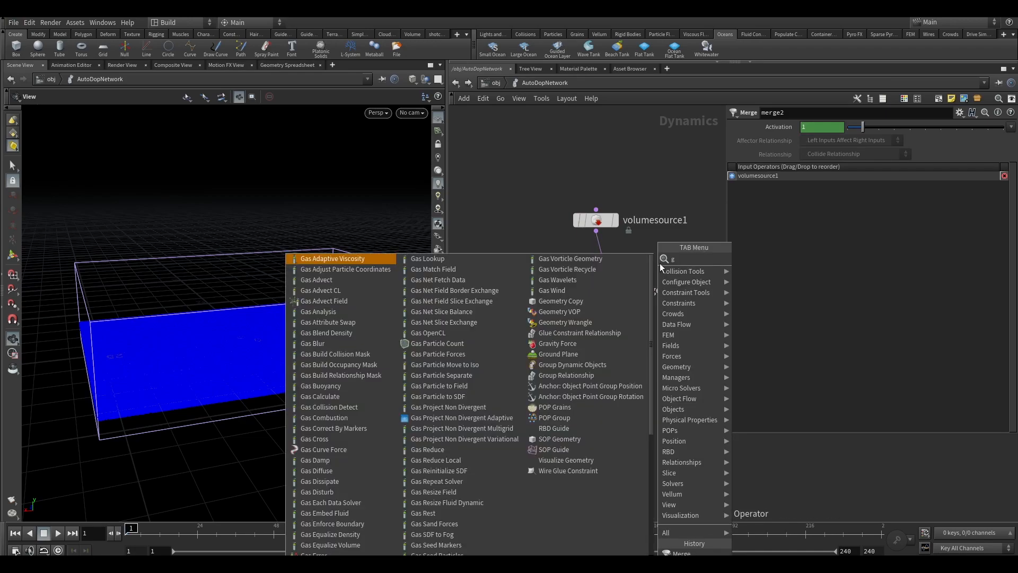
text(as vo)
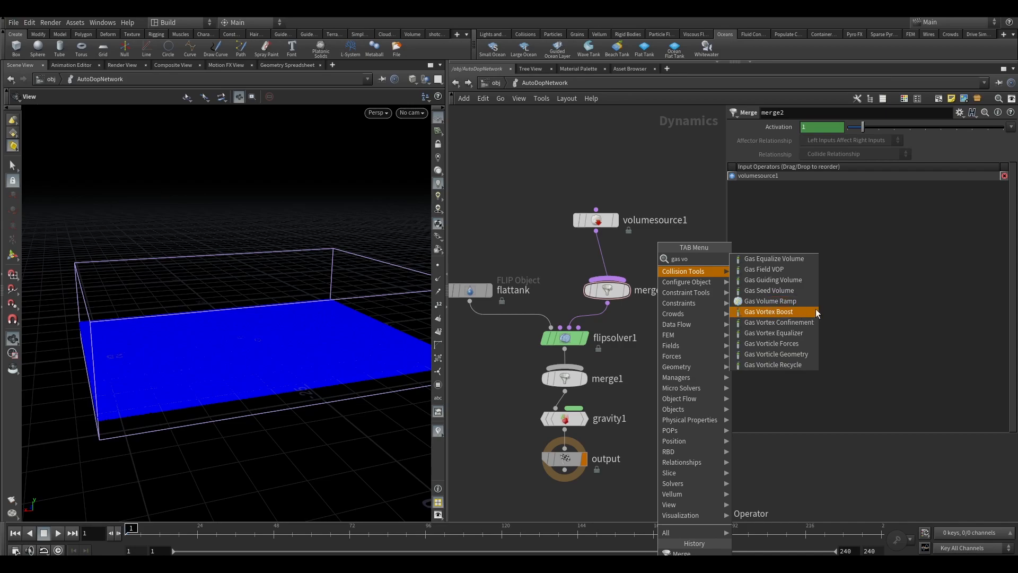
click(799, 322)
click(689, 242)
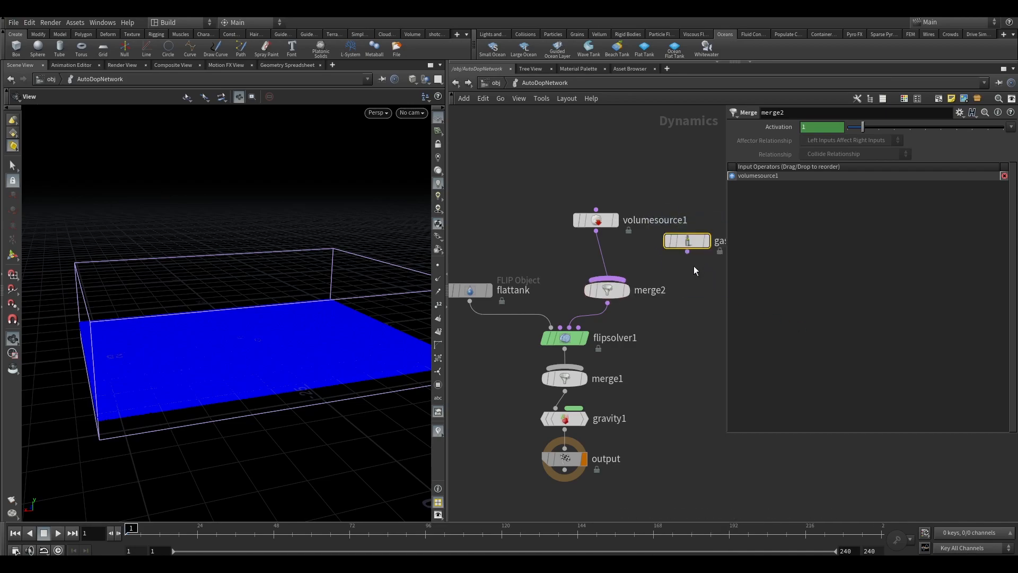
drag(687, 252, 609, 278)
click(823, 132)
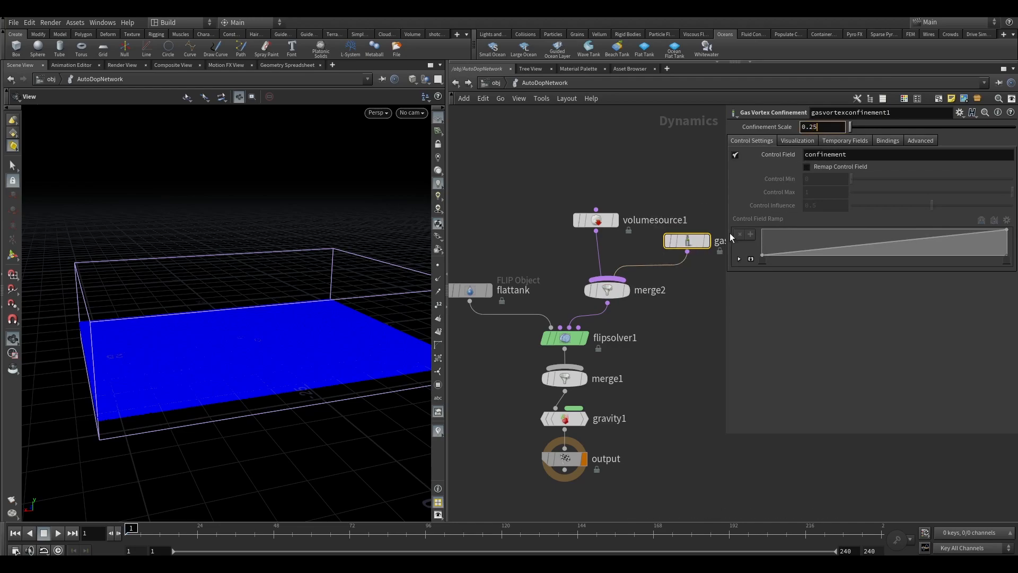
click(688, 342)
- Spread out the source nodes and flattank in the network, and set flattank's Particle Separation to 0.1
mouse_move(690, 314)
middle_down()
mouse_move(668, 311)
mouse_move(680, 311)
middle_up()
drag(677, 242, 676, 222)
drag(598, 219, 583, 209)
middle_drag(628, 248, 664, 256)
drag(494, 297, 477, 268)
click(477, 269)
drag(824, 145, 812, 146)
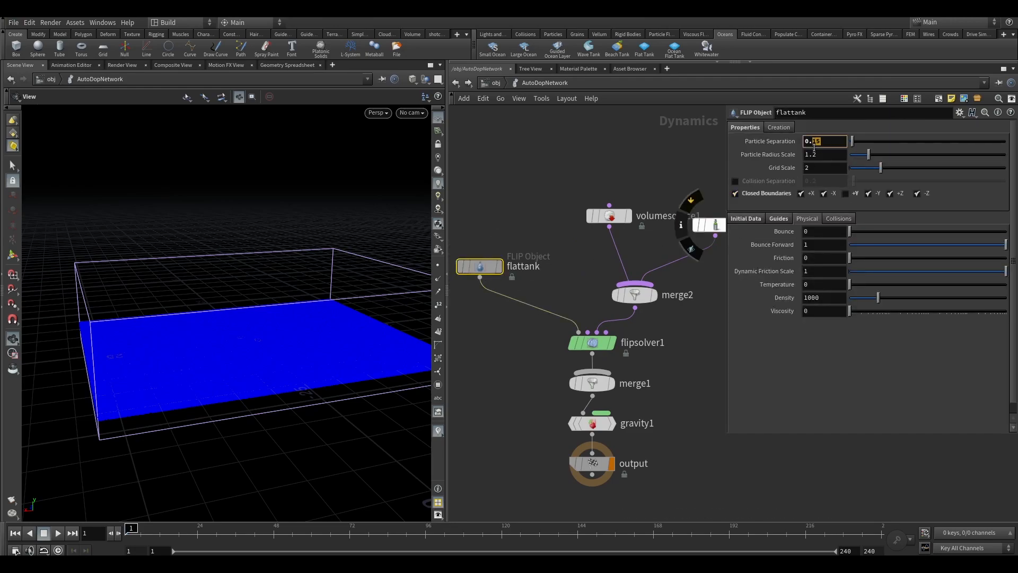
text(1)
key(Return)
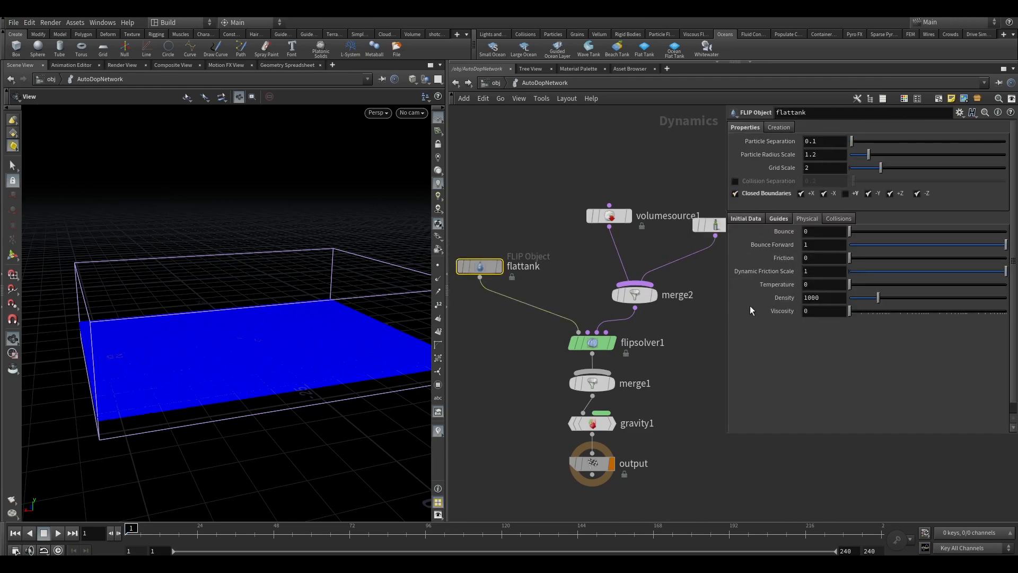
click(778, 219)
click(760, 219)
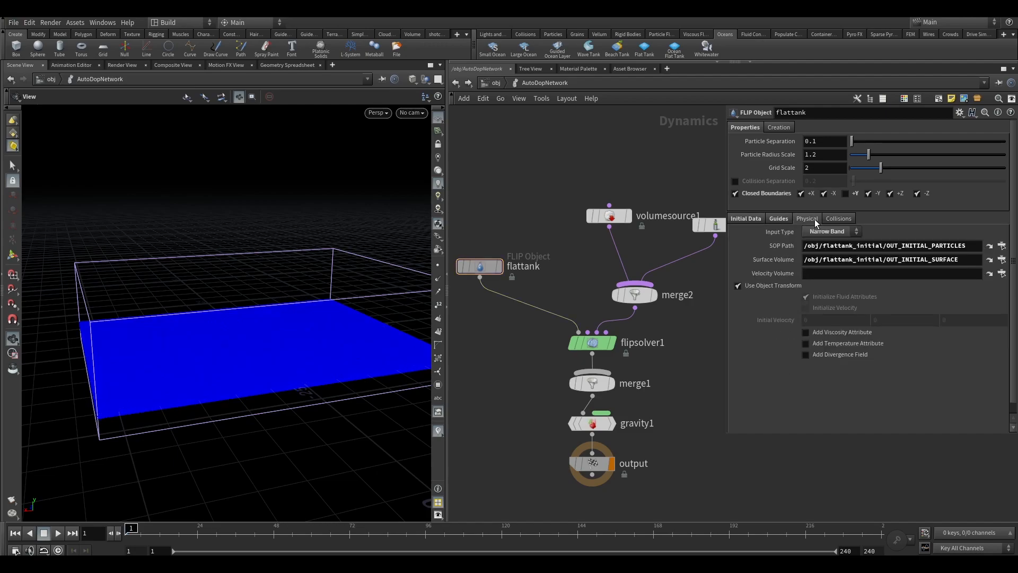
click(811, 219)
click(838, 218)
click(779, 219)
middle_drag(689, 313, 669, 254)
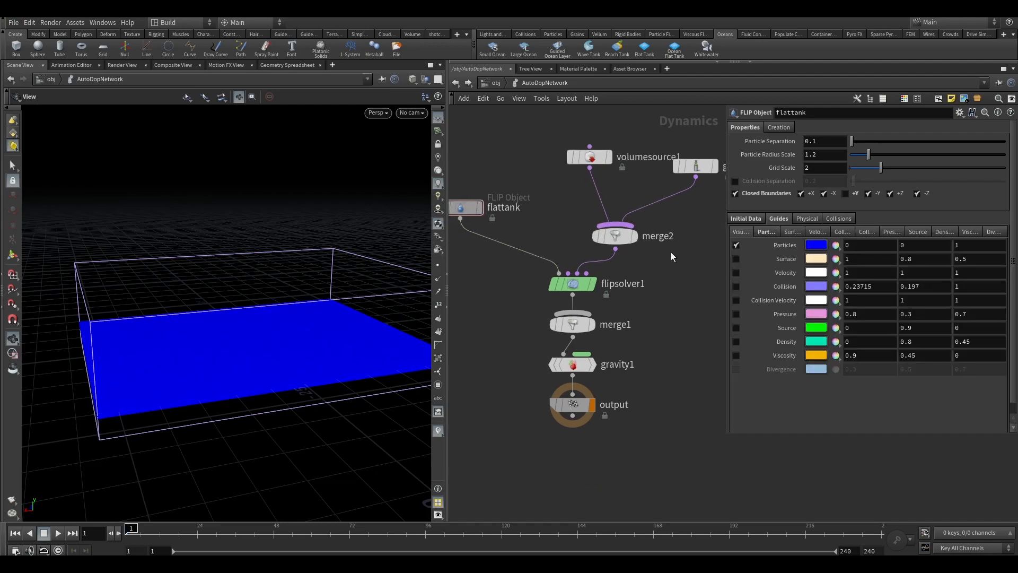
- Enable Add Vorticity Attribute in flipsolver1's particle motion settings and set its Preservation Rate to 0.15
click(592, 286)
click(782, 128)
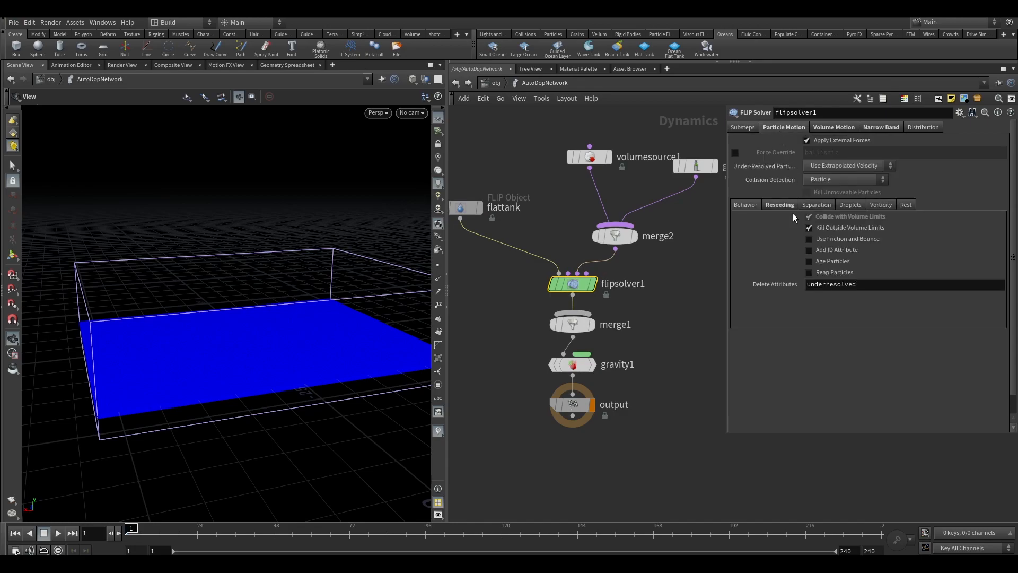
click(782, 205)
click(858, 203)
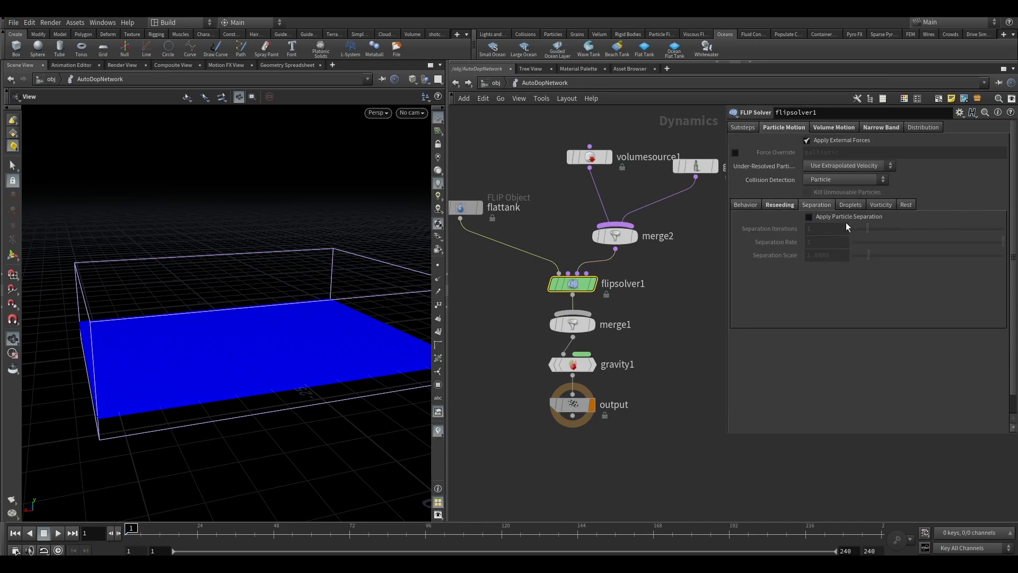
click(880, 206)
click(815, 219)
click(827, 230)
text(5)
key(Return)
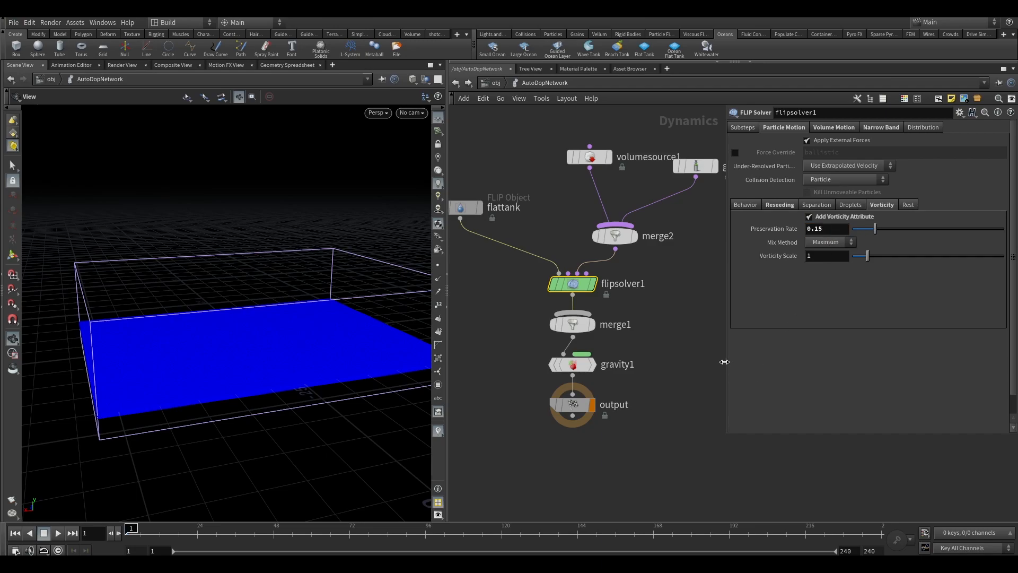
click(910, 207)
click(741, 127)
click(684, 305)
middle_drag(677, 295, 639, 318)
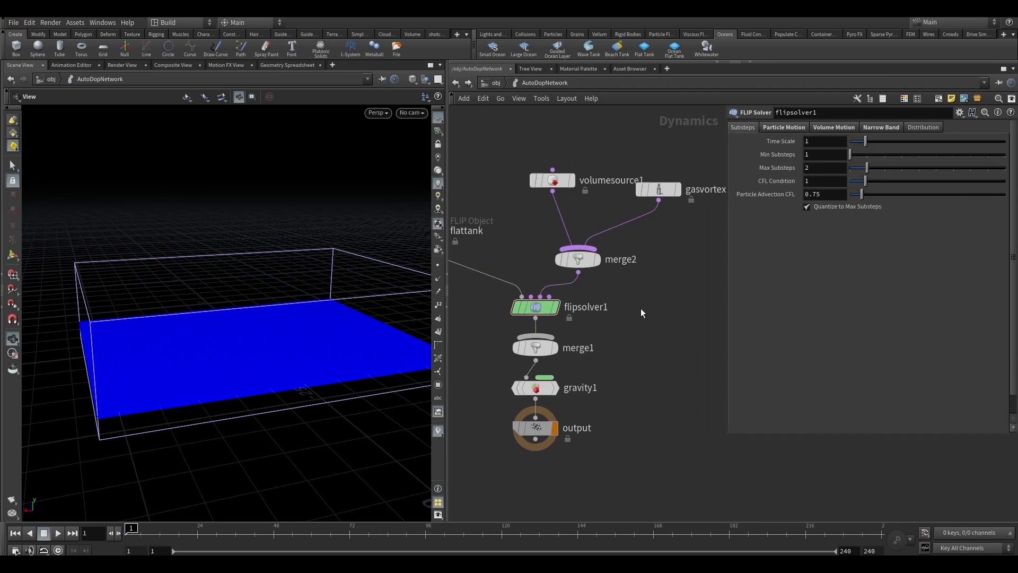
click(495, 83)
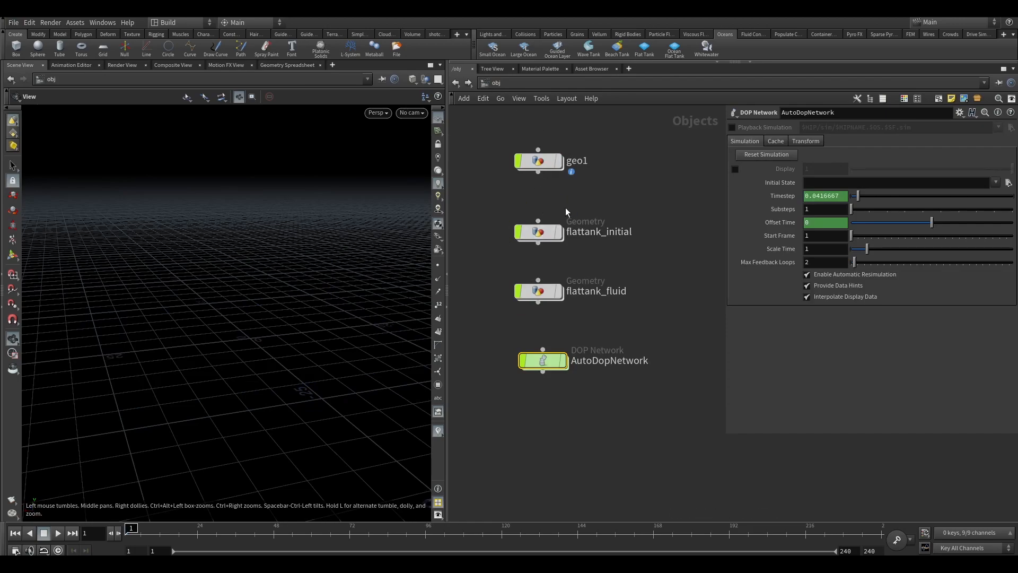
double_click(543, 361)
middle_drag(560, 403, 582, 438)
- Frame the tank from a low, closer angle and render a flipbook of frames 1 to 240
drag(319, 381, 154, 334)
scroll(159, 344, up, 2)
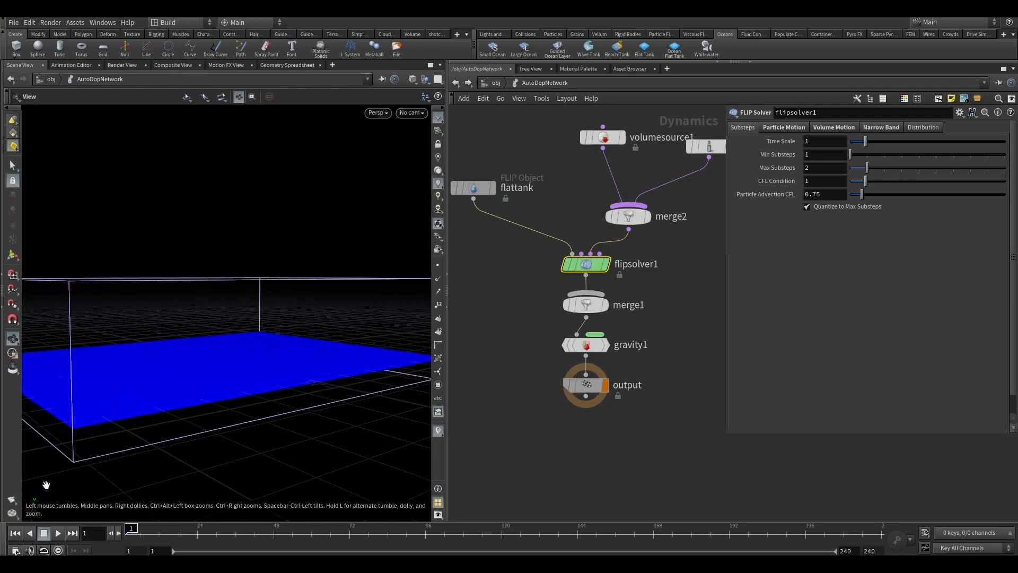
click(34, 506)
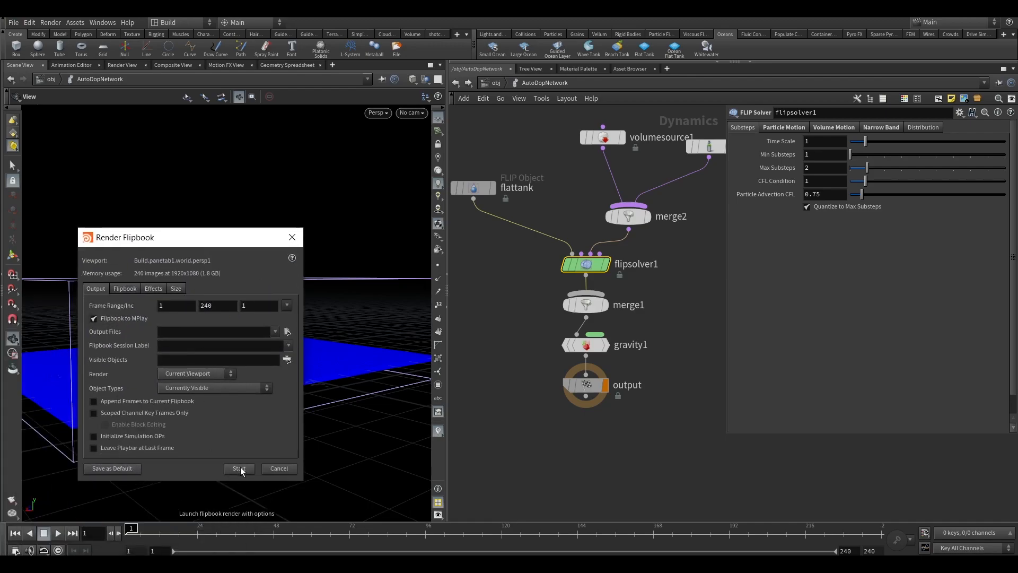
click(240, 469)
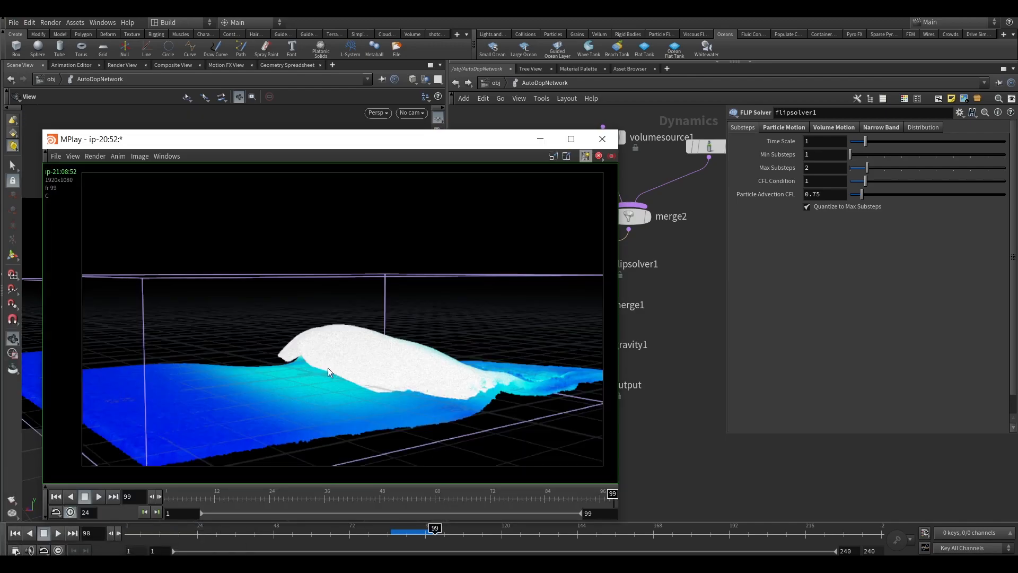
- Play back the flipbook to check the wave motion, close it and return the timeline to the first frame
click(98, 496)
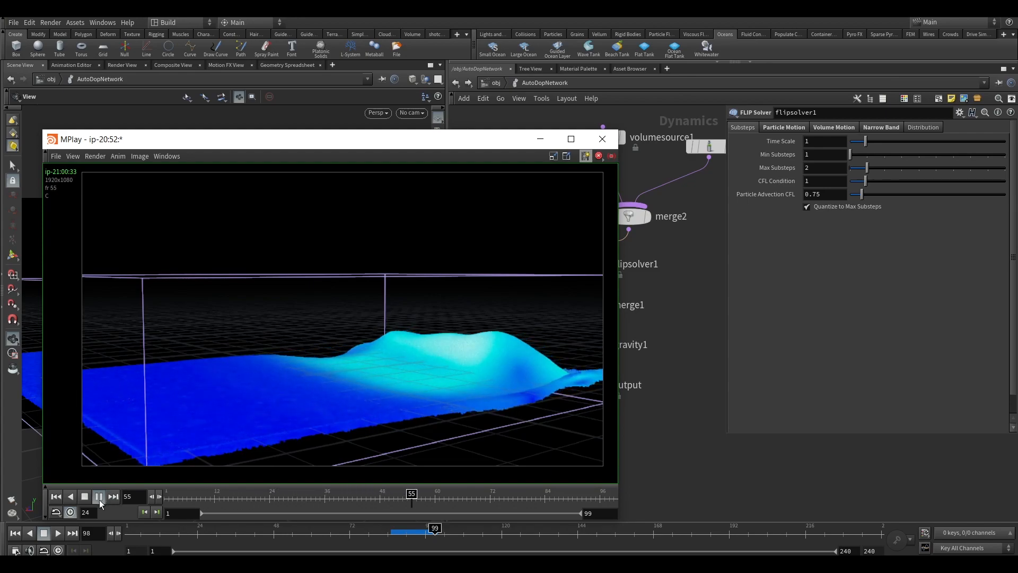
click(100, 497)
click(602, 139)
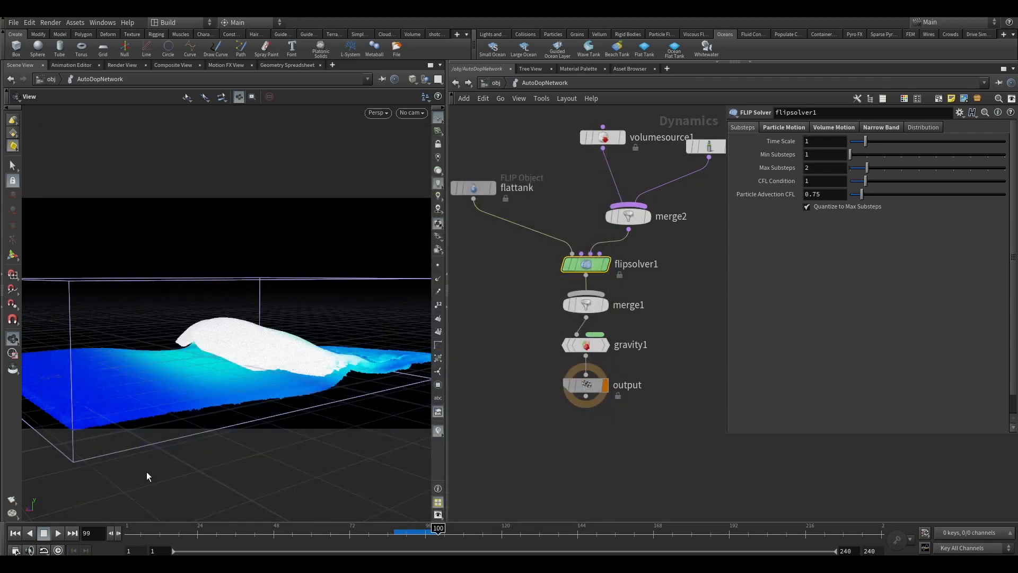
click(13, 533)
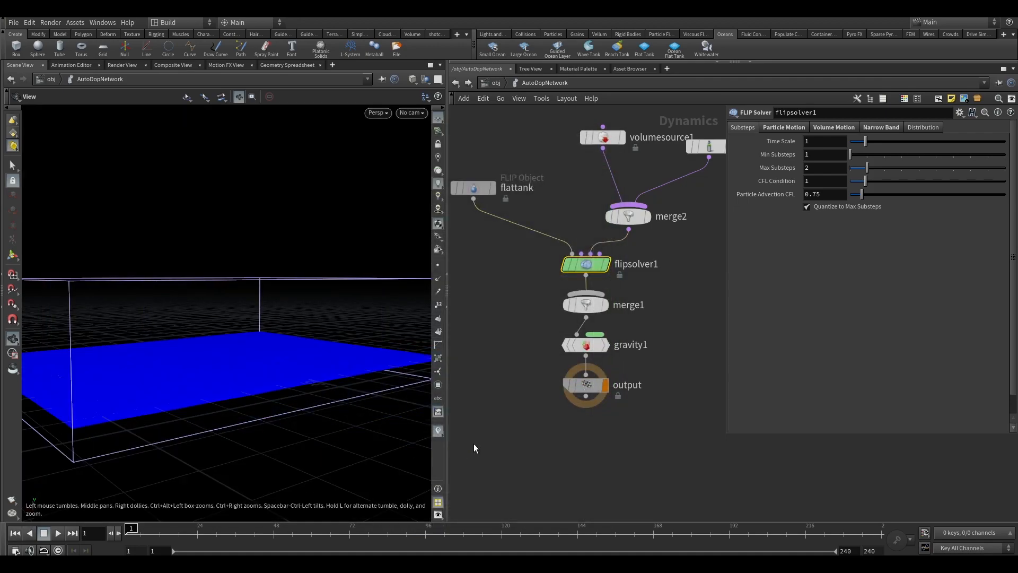
- Set flattank's Particle Separation to 0.08
middle_drag(708, 366, 679, 419)
middle_drag(650, 365, 703, 377)
drag(480, 332, 551, 204)
click(824, 142)
text(08)
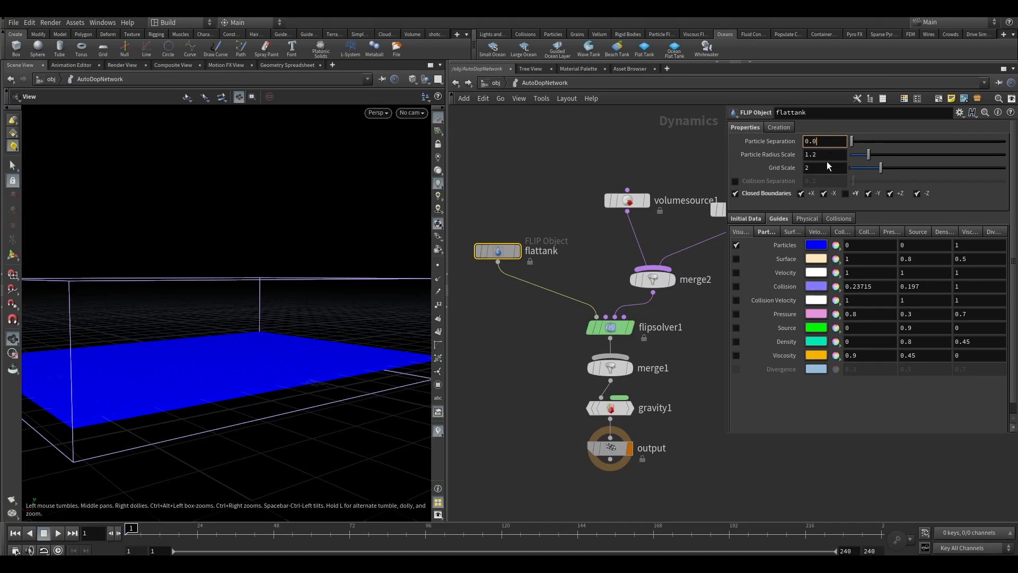
key(Return)
middle_drag(630, 270, 582, 263)
drag(519, 241, 565, 169)
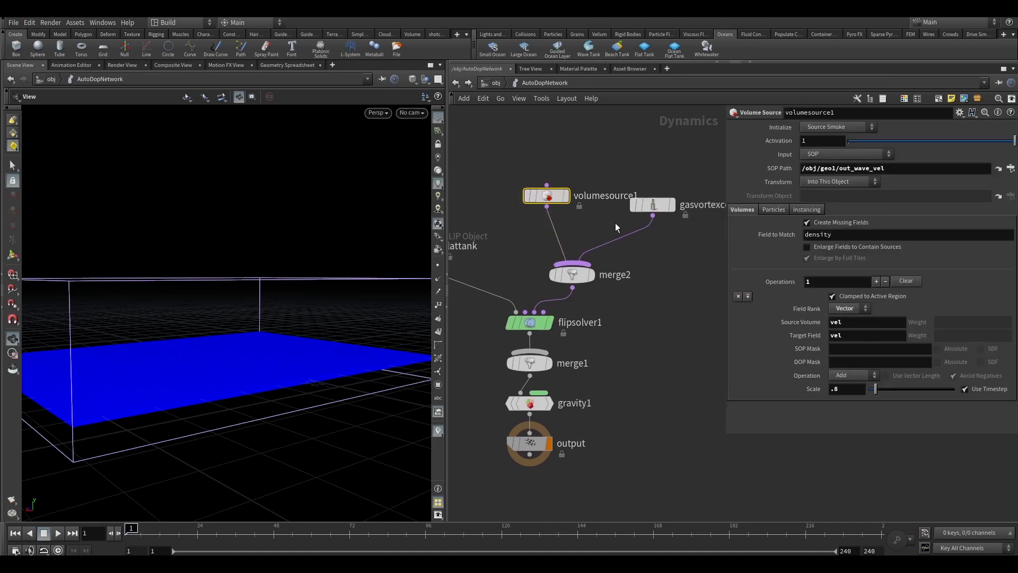
drag(607, 217, 644, 146)
middle_drag(673, 282, 664, 207)
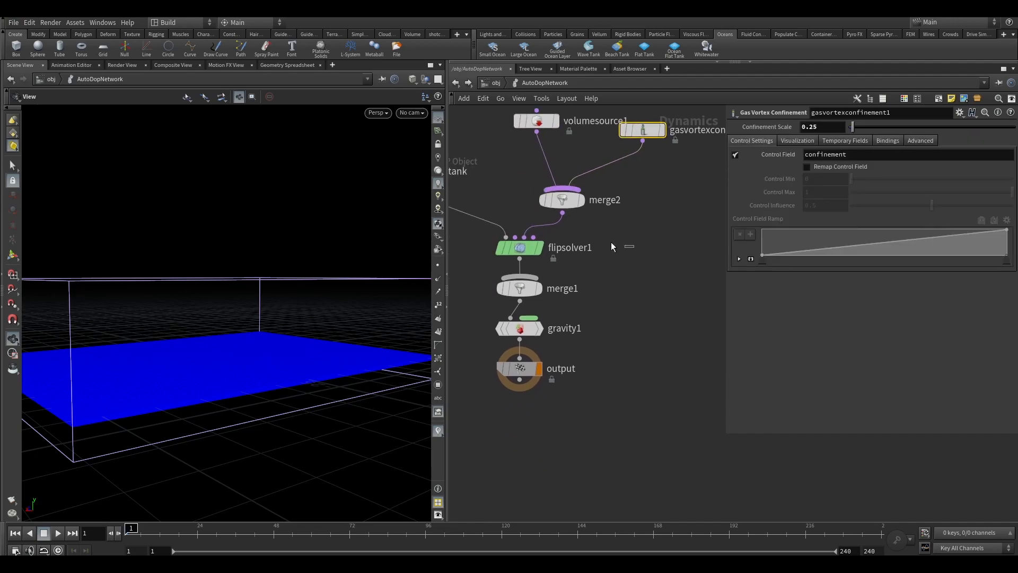
- Set Velocity Smoothing to 0.075 in flipsolver1's volume motion settings
click(508, 251)
click(783, 127)
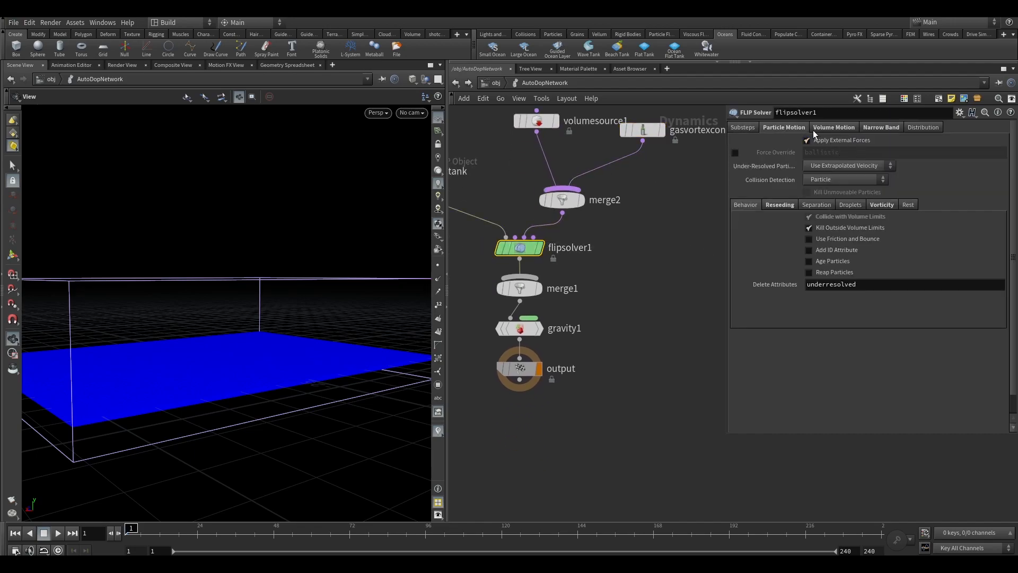
click(833, 128)
click(823, 169)
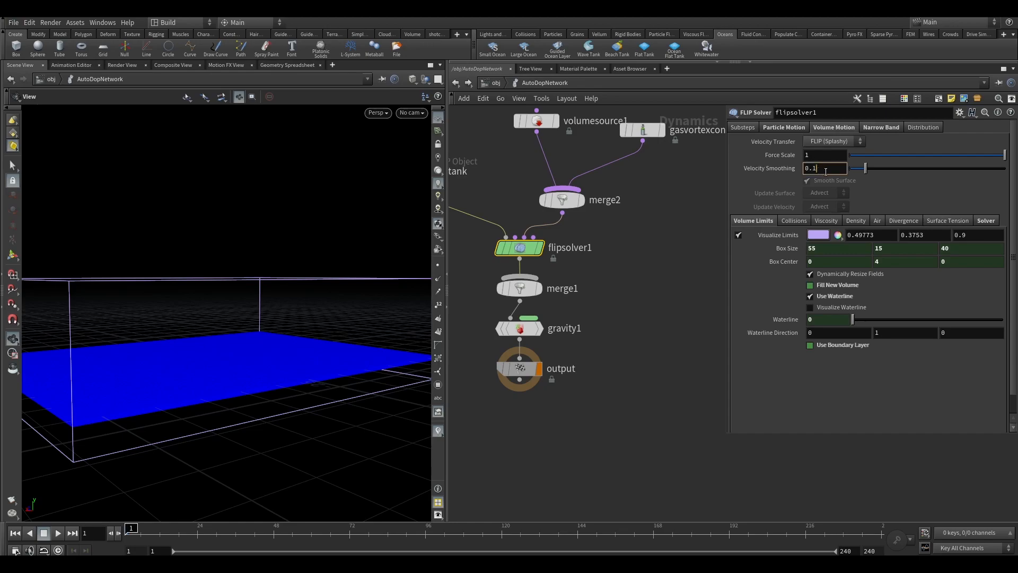
key(BackSpace)
text(075)
key(Return)
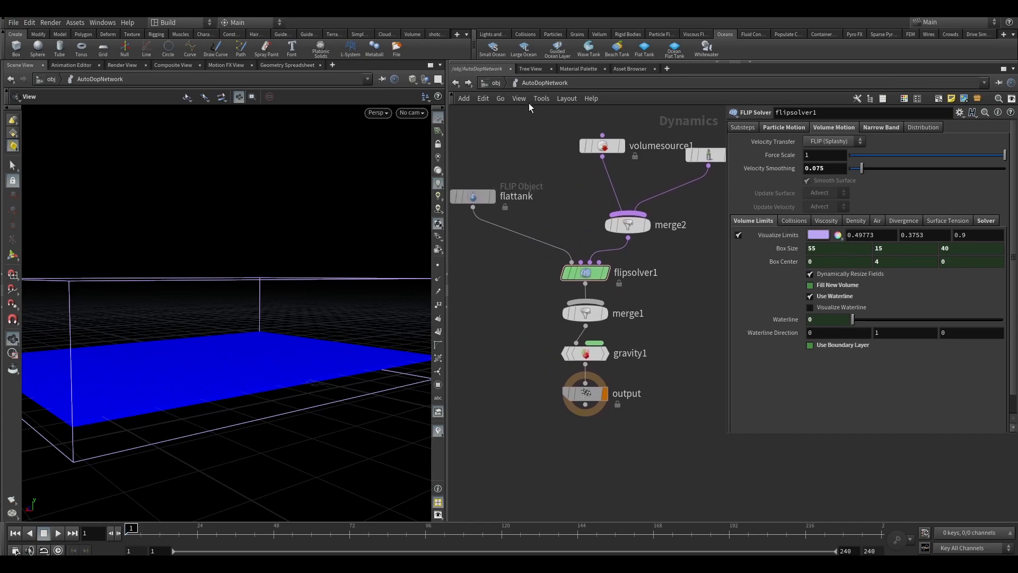
- Open the flattank_fluid network at object level and delete its particlefluidsurface1, surface_cache and RENDER nodes
click(493, 84)
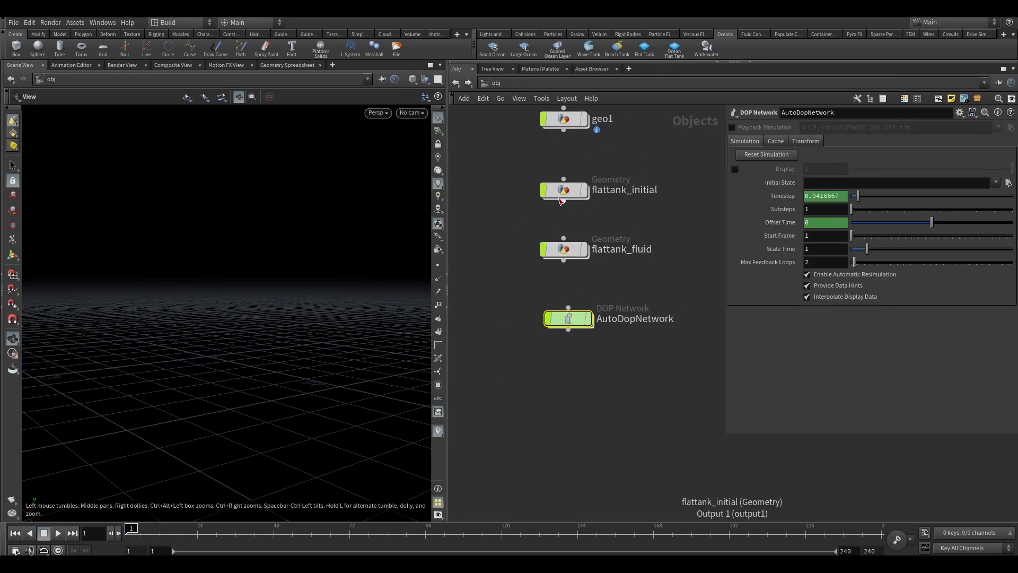
click(570, 207)
double_click(571, 269)
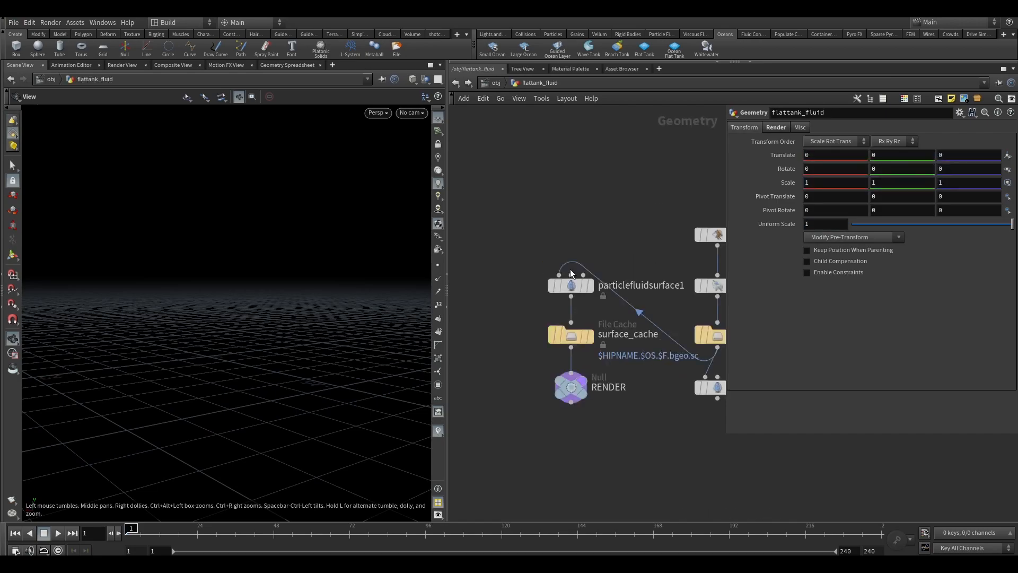
drag(587, 401, 504, 204)
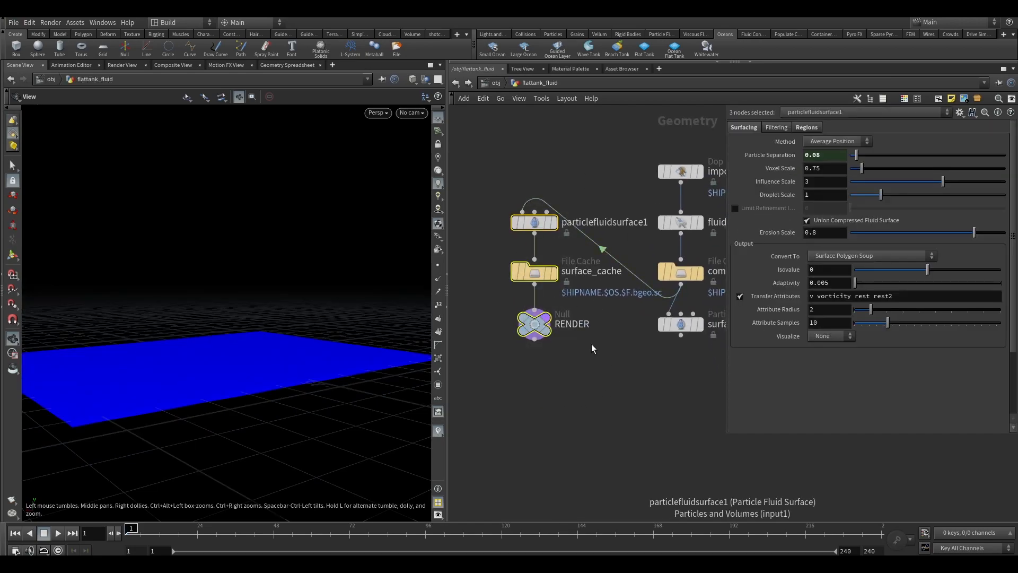
key(Delete)
key(h)
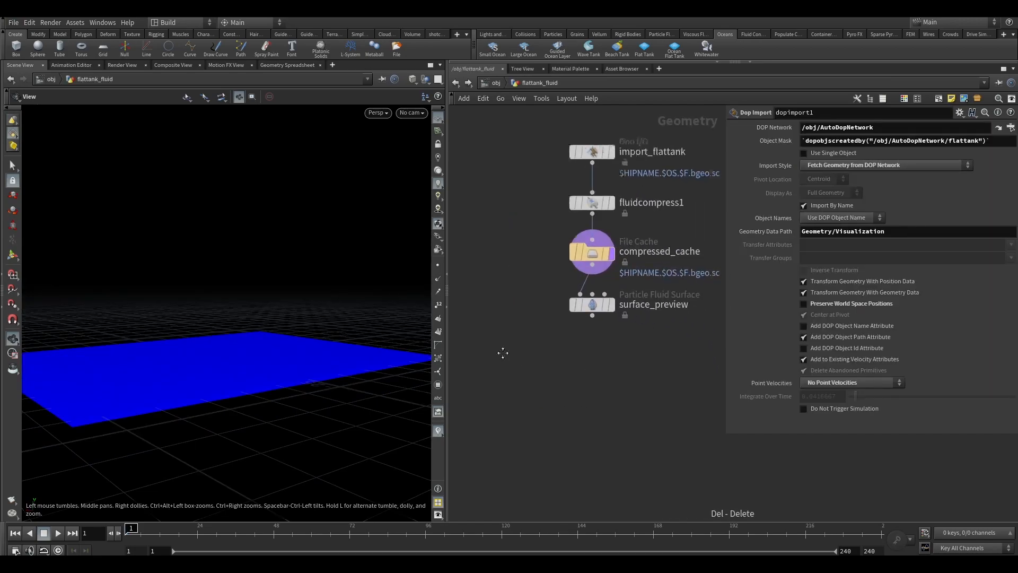
- Point compressed_cache's geometry file to wave.compressed_cache.$F.bgeo.sc in E:/youtube chennel/publish video/wave/geo/ and enable loading from disk
click(580, 261)
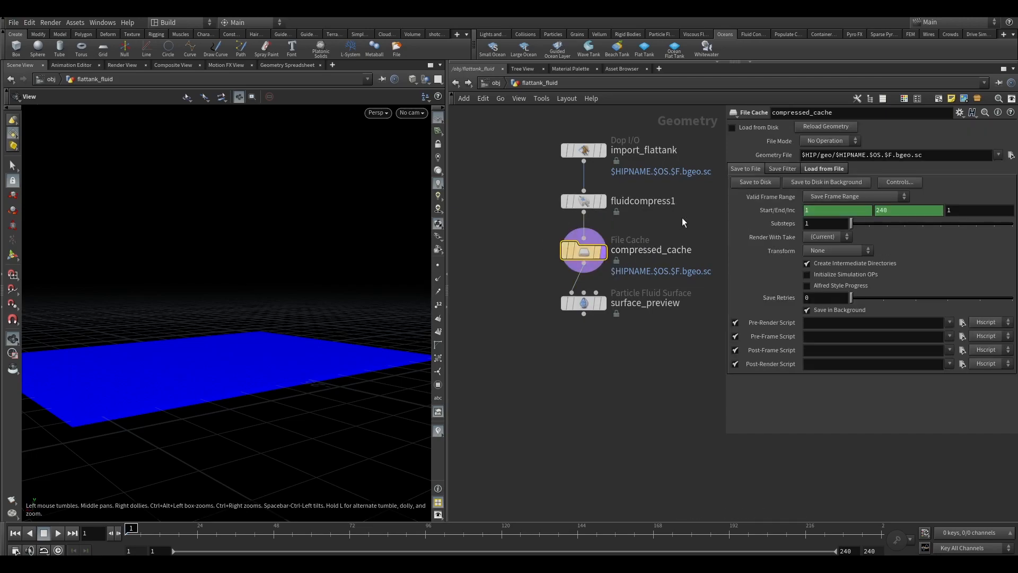
middle_drag(688, 251, 699, 255)
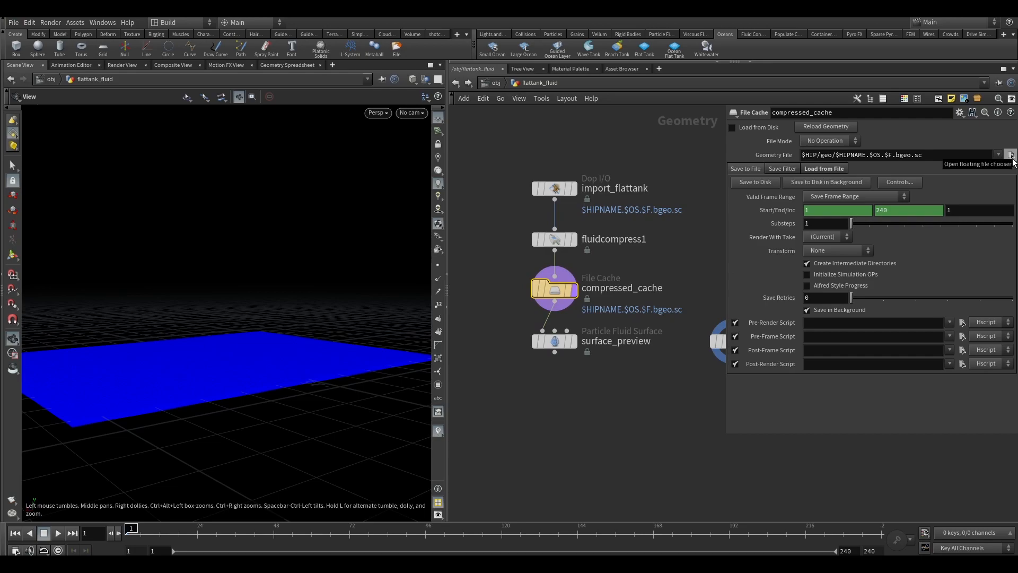
click(1010, 156)
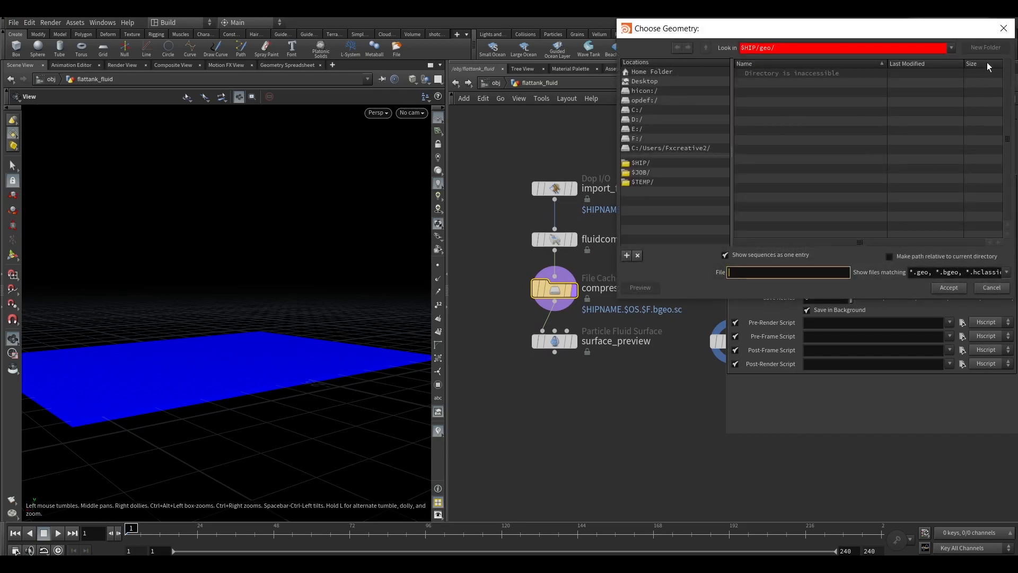
click(1003, 28)
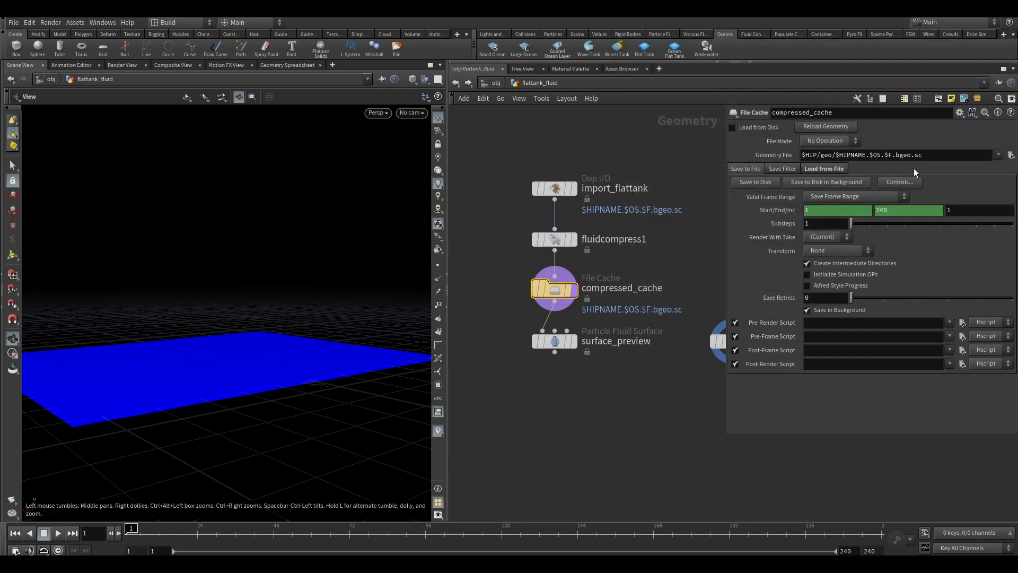
click(1010, 155)
triple_click(795, 48)
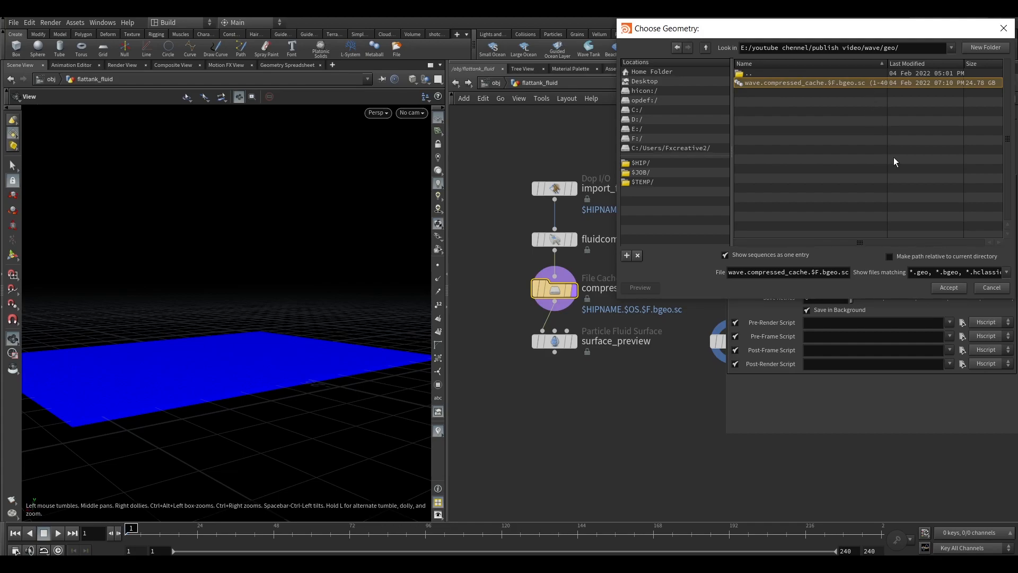
click(948, 288)
click(763, 127)
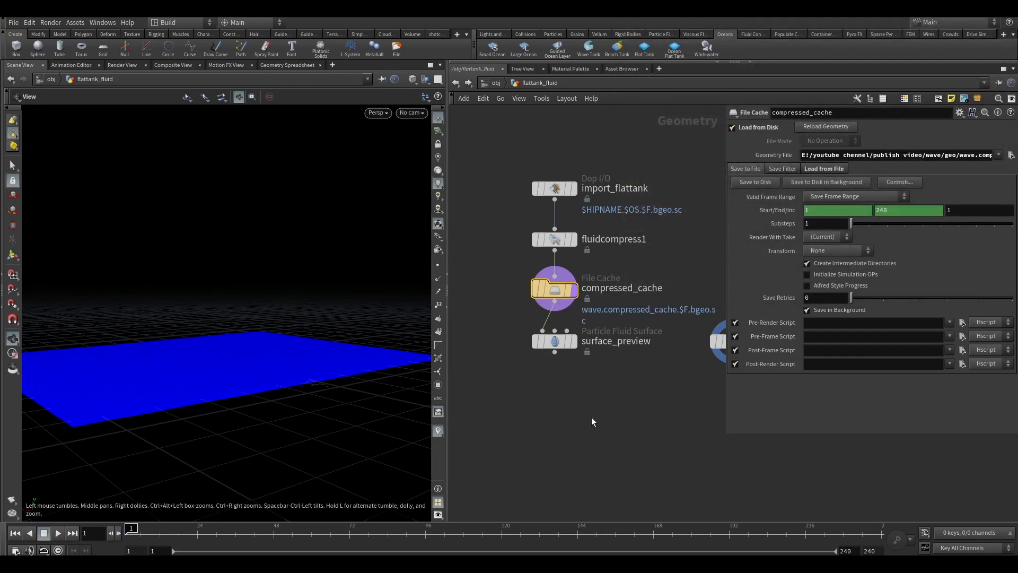
- Move the surface_preview node to the lower left of compressed_cache and turn on its display flag
drag(556, 340, 475, 350)
middle_drag(531, 397, 643, 398)
mouse_move(606, 354)
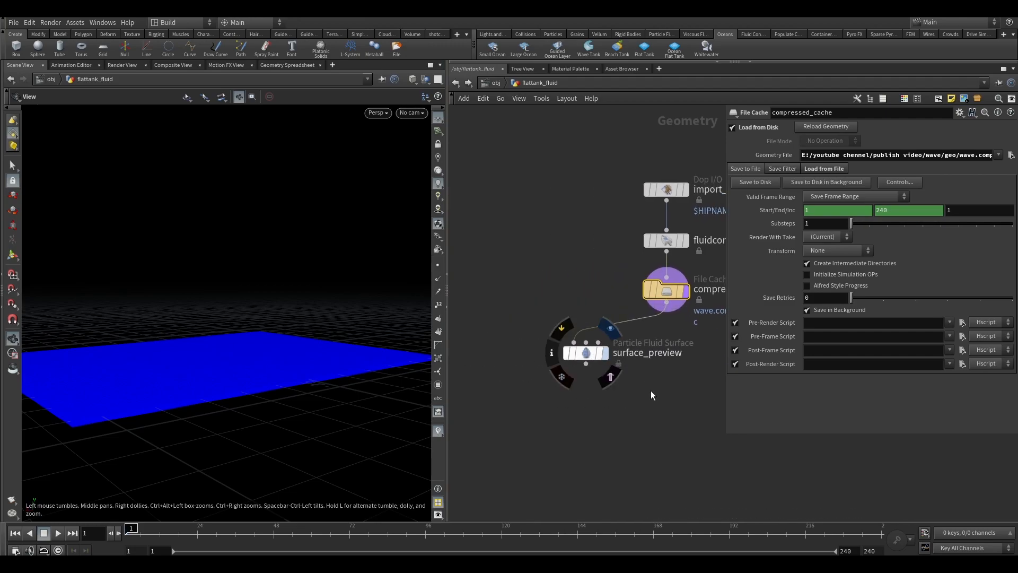
click(610, 328)
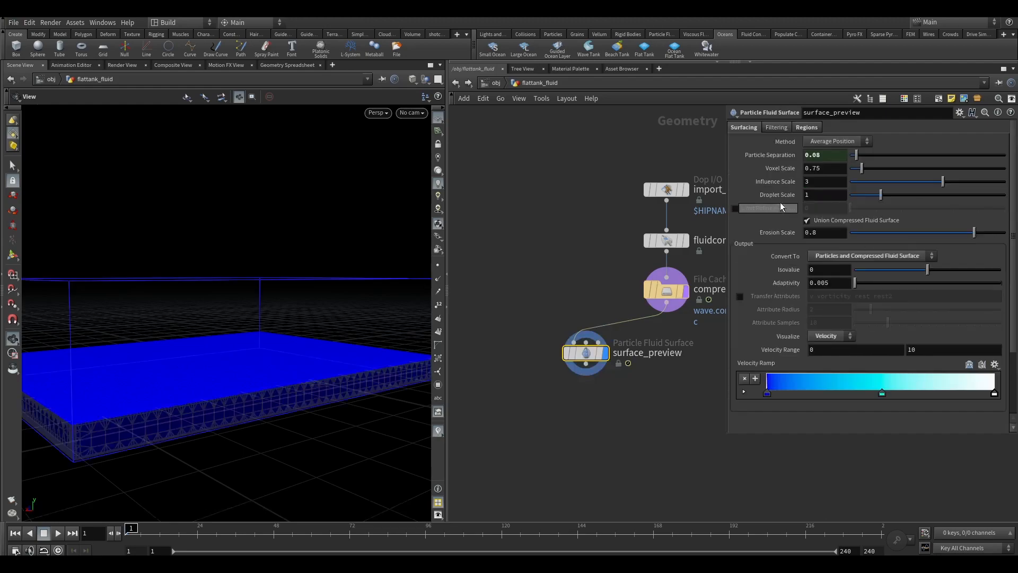
- Set surface_preview to convert to Particles and visualize Vorticity with a maximum range of 15
scroll(755, 277, down, 3)
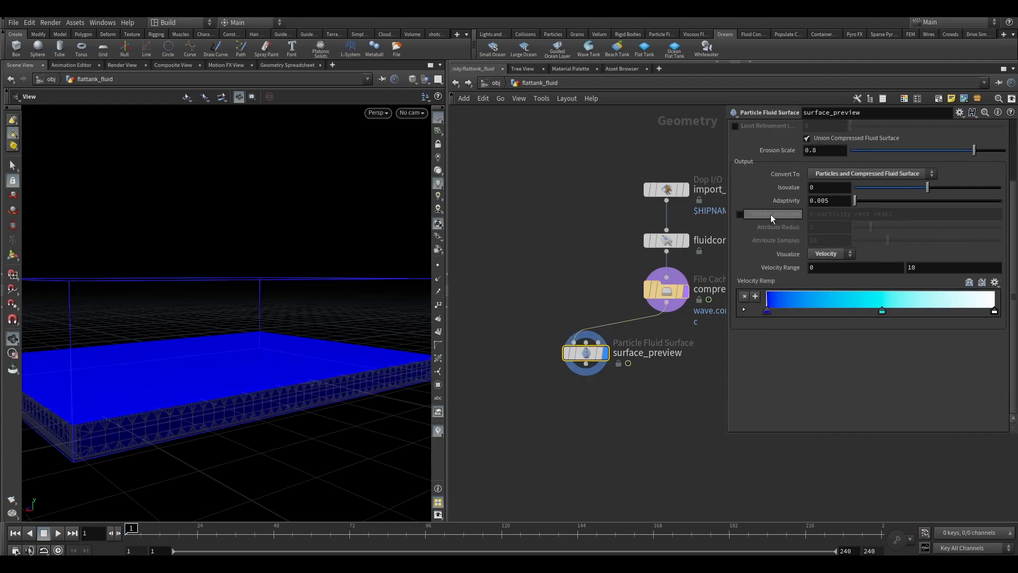
scroll(770, 214, up, 3)
click(843, 256)
click(843, 269)
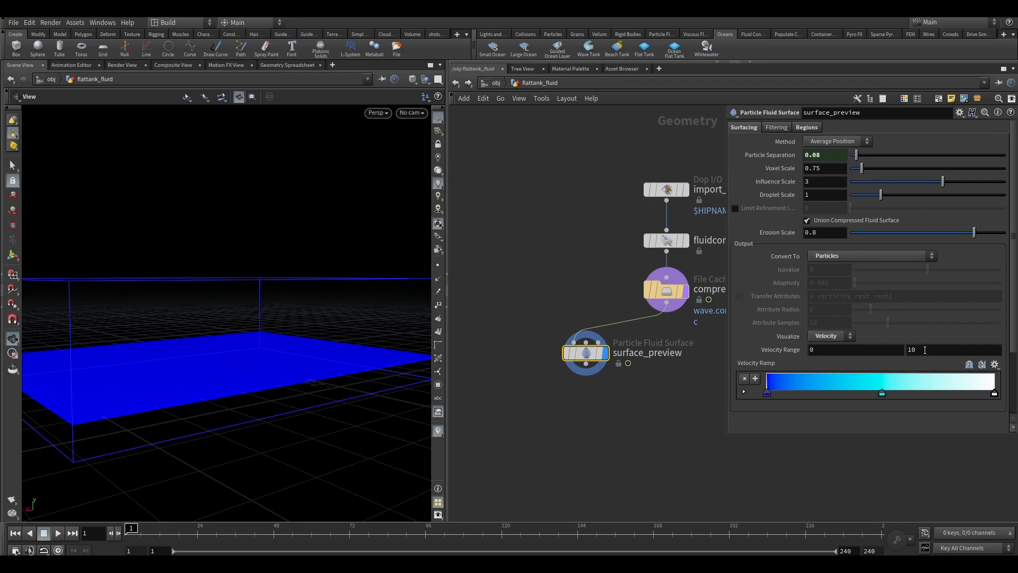
click(832, 338)
click(830, 357)
double_click(925, 350)
text(15)
key(Return)
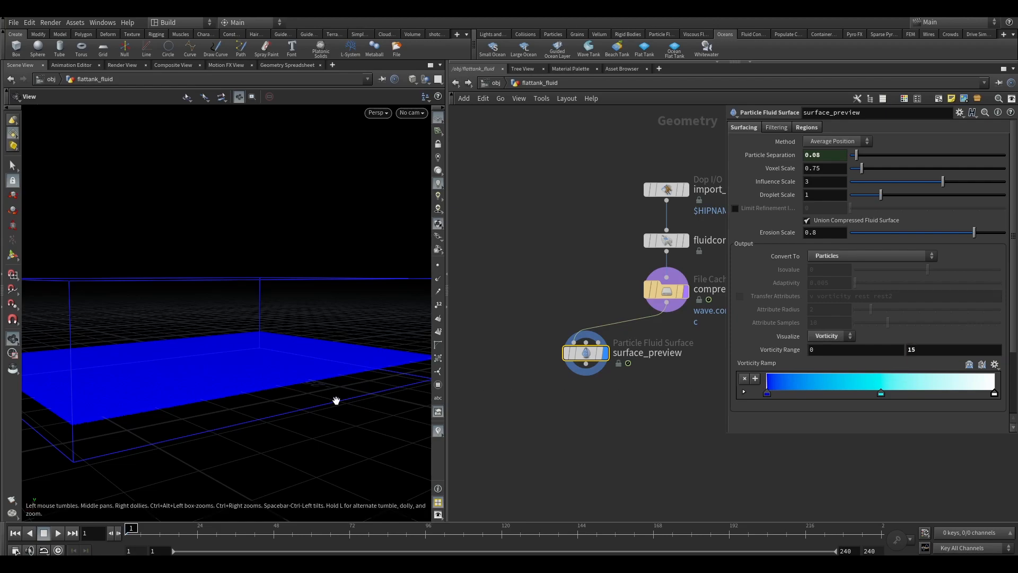
- Step the cached simulation through frames 40, 74, 84 and 96, examining the rolling wave from several angles
click(235, 528)
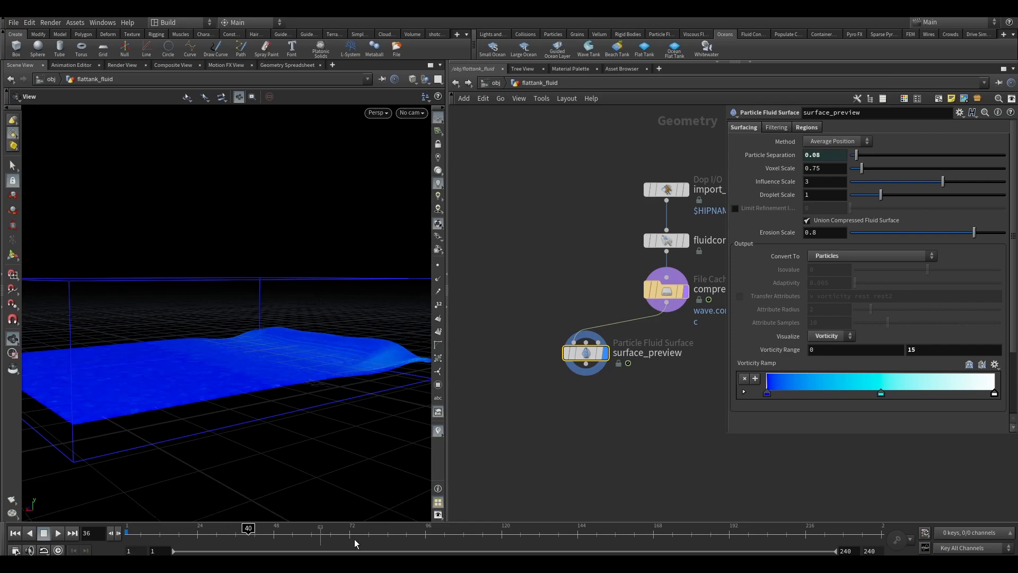
click(348, 536)
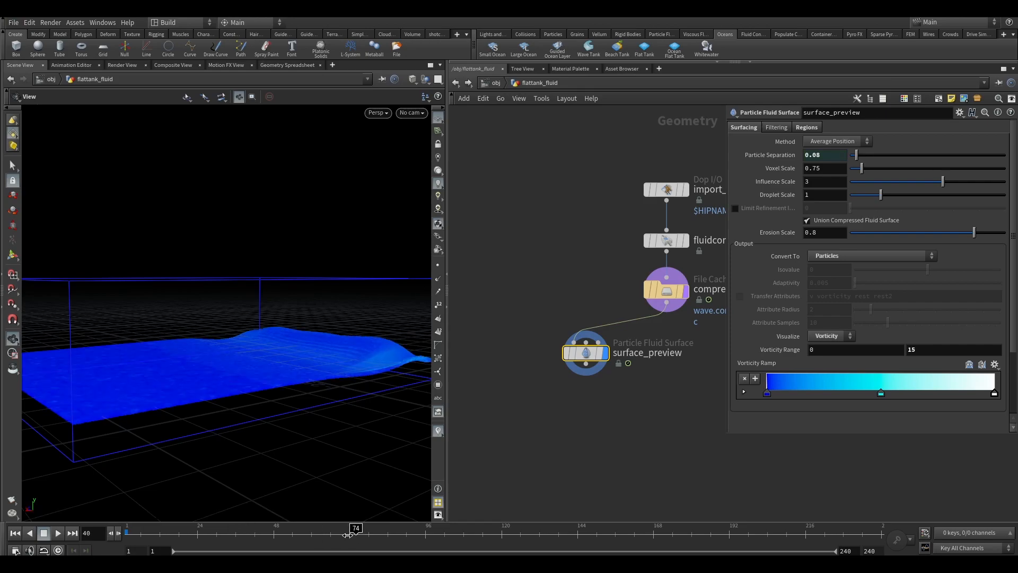
click(389, 534)
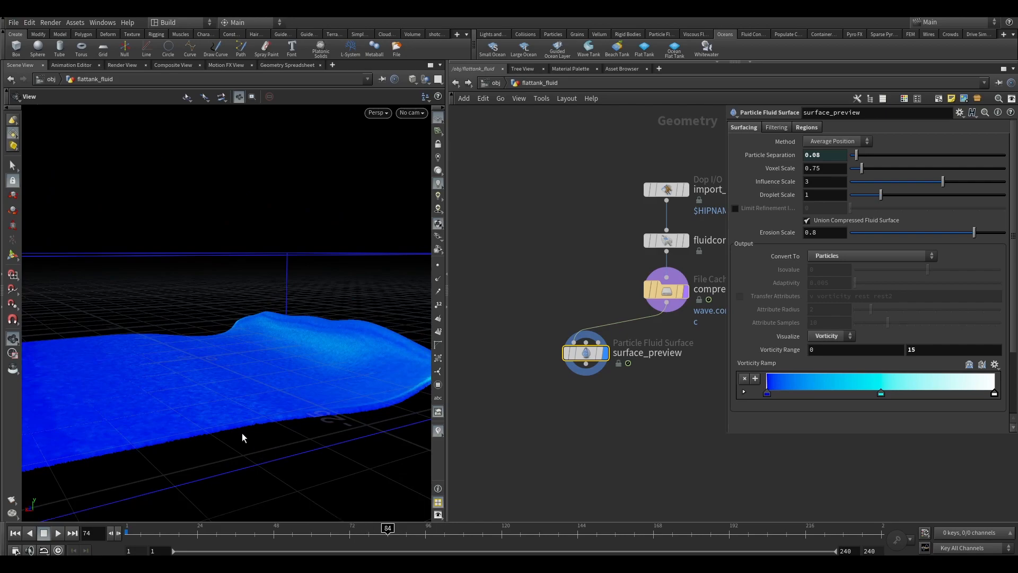
drag(238, 428, 305, 384)
click(425, 534)
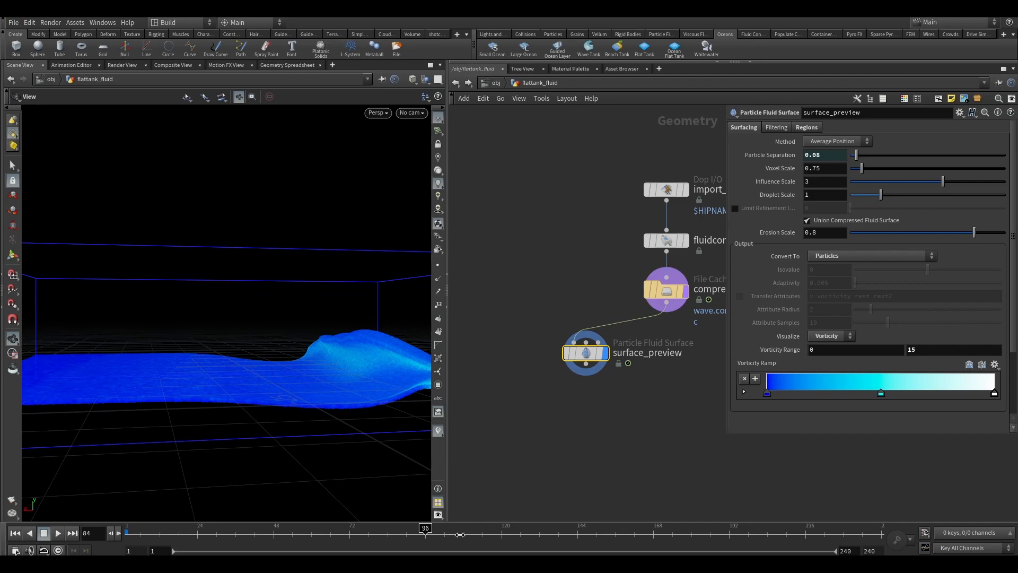
drag(354, 431, 441, 489)
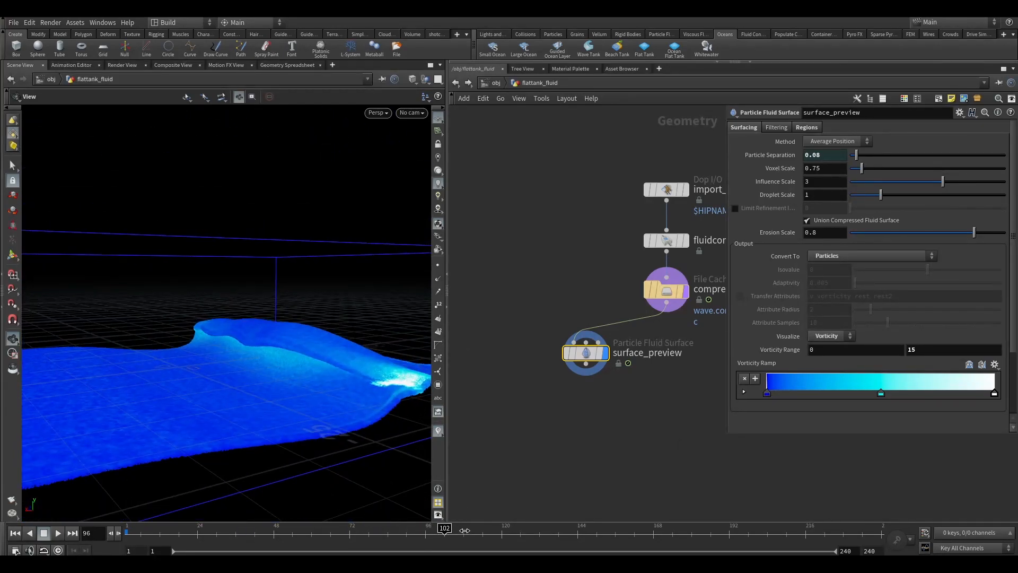